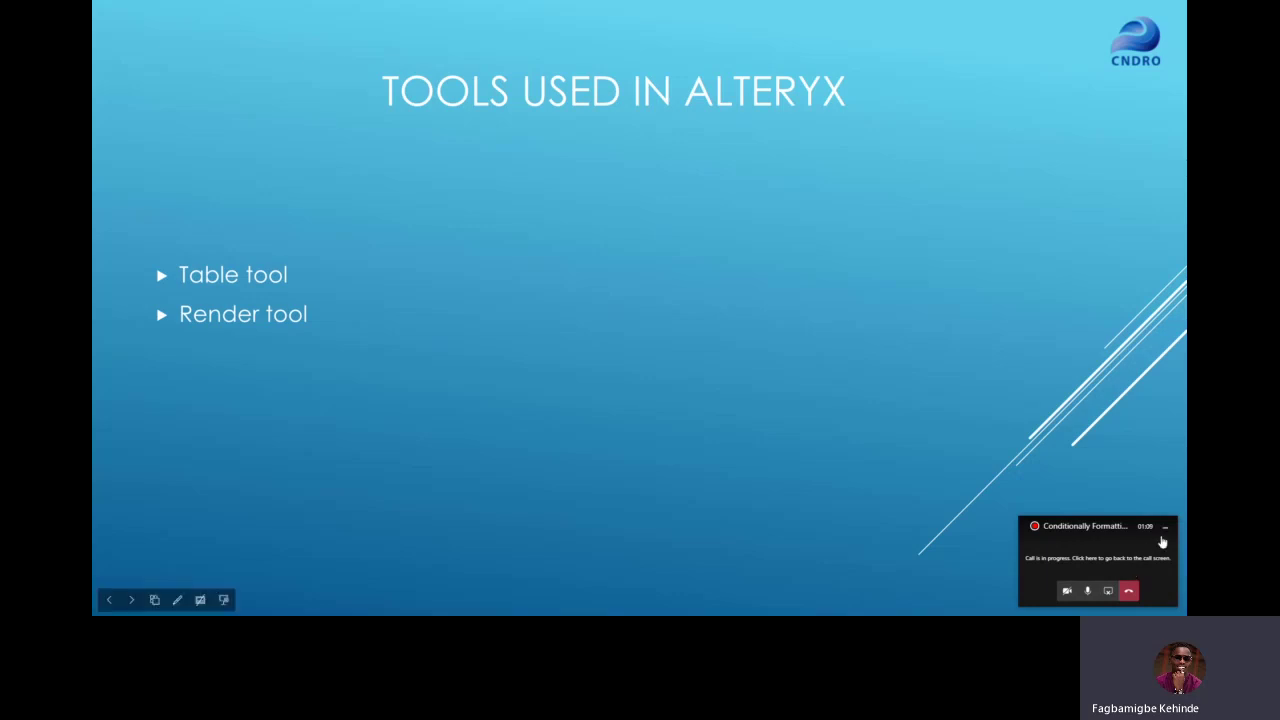
Switch from the slideshow to the empty New Workflow1 in Alteryx Designer.
key("alt+Tab")
key("alt+Tab")
key("alt+Tab")
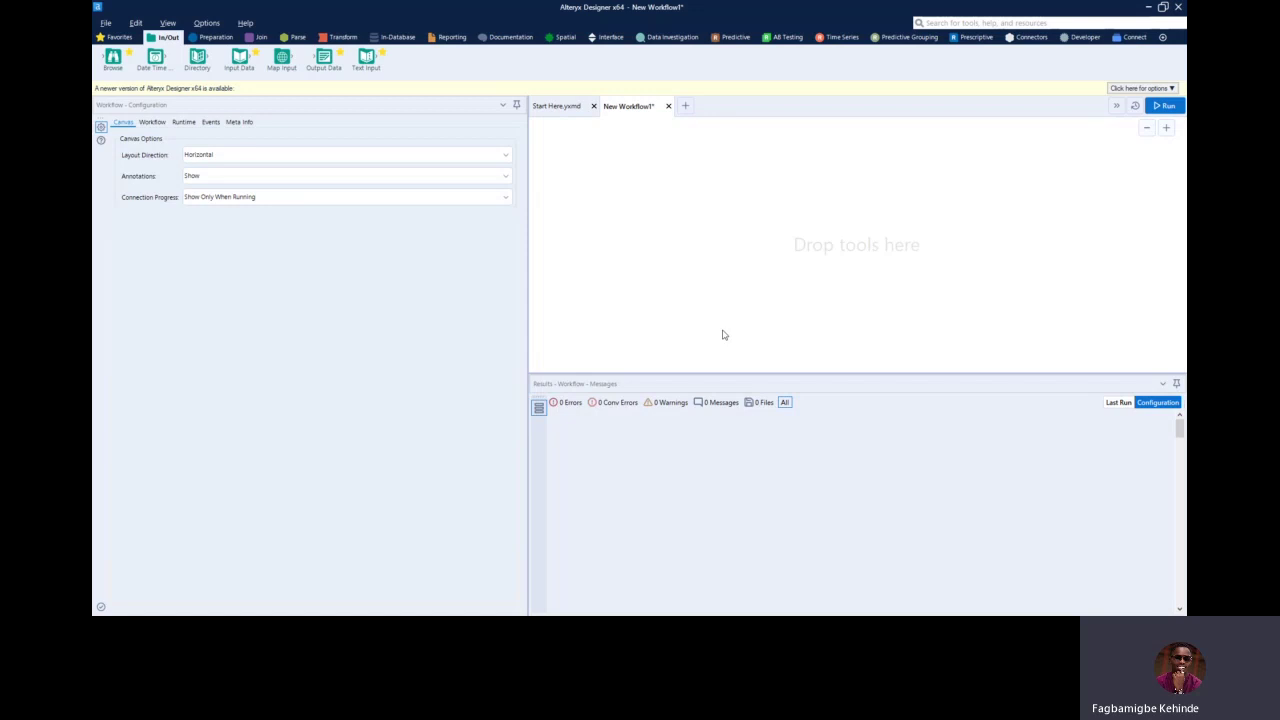
Place an Input Data tool on the canvas and start choosing a file as its data source.
left_click_drag(239, 58, 605, 186)
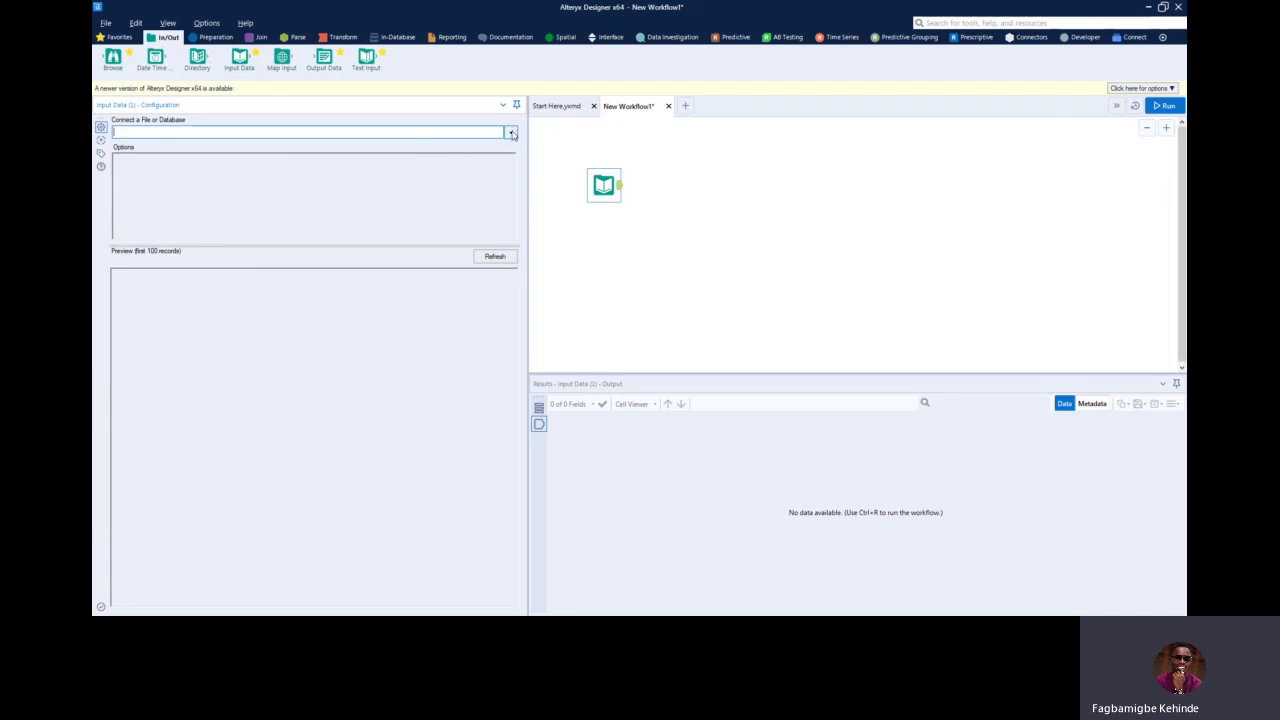
left_click(510, 131)
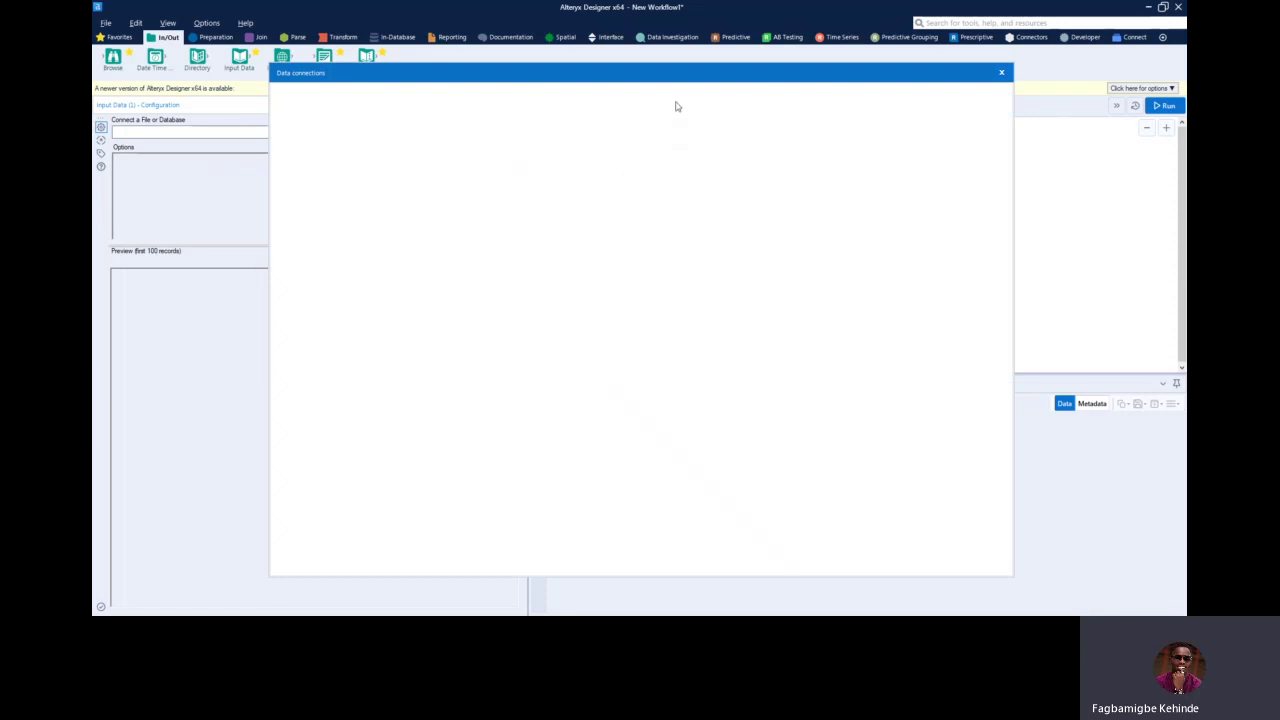
mouse_move(668, 72)
left_mouse_down()
mouse_move(815, 106)
mouse_move(636, 37)
mouse_move(678, 63)
left_mouse_up()
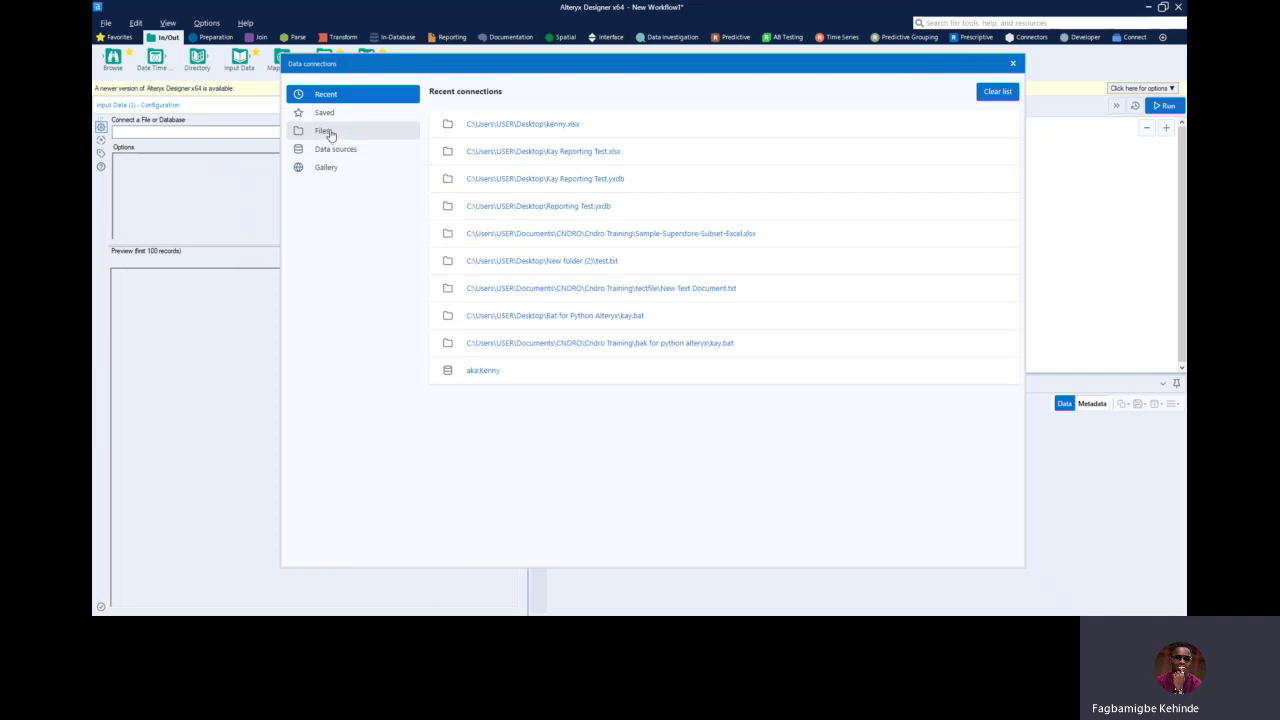
left_click(330, 136)
left_click(766, 137)
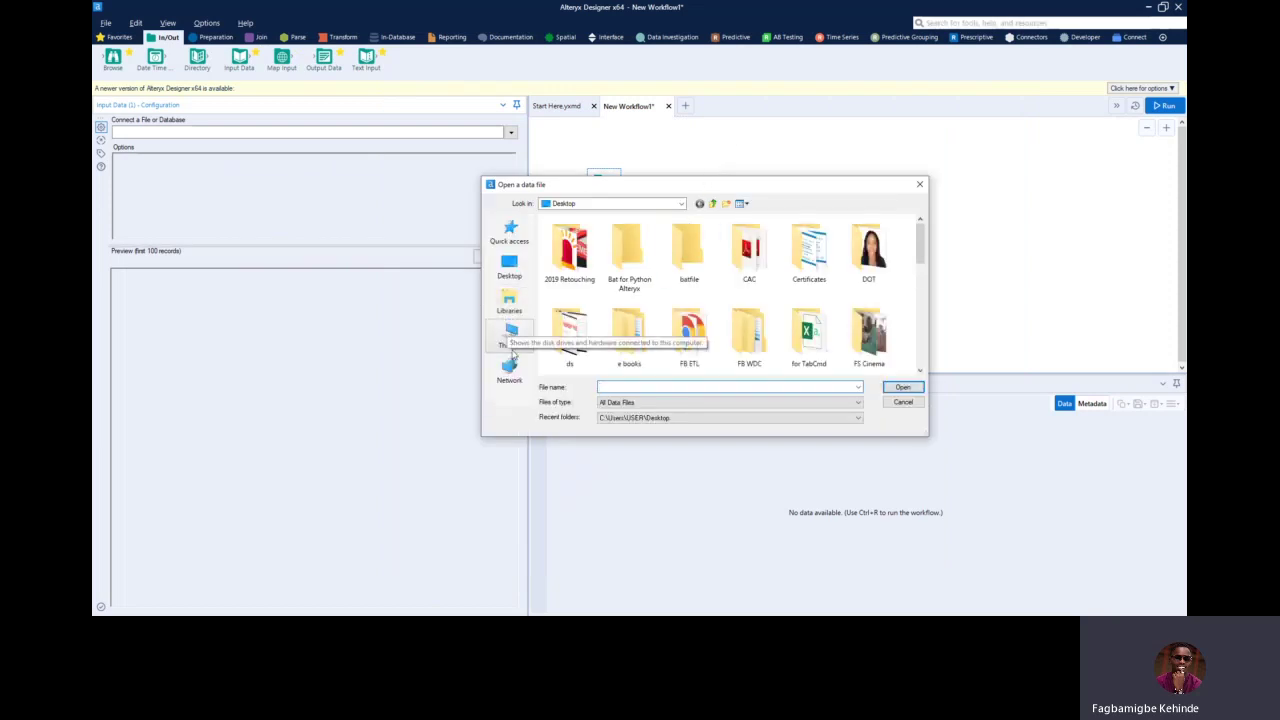
Open the Sample-Superstore-Subset-Excel workbook from the Cndro Training folder, inside CNDRO in Documents.
left_click(519, 333)
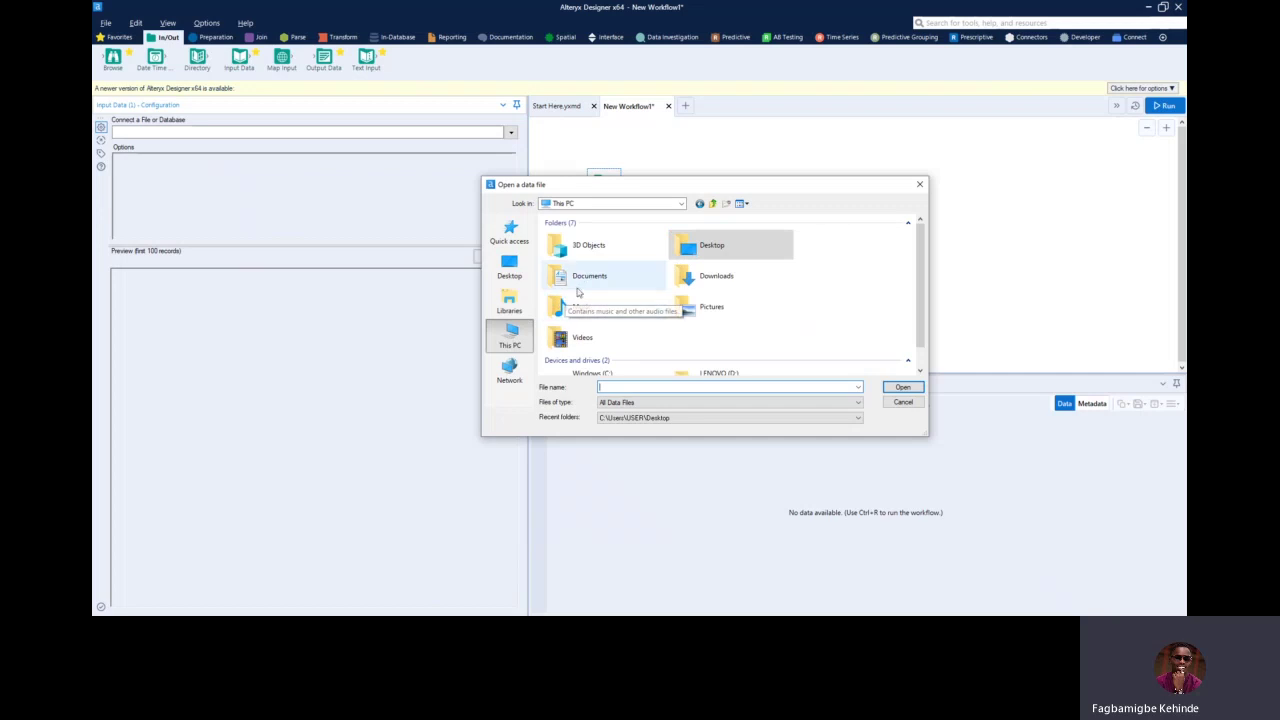
double_click(580, 291)
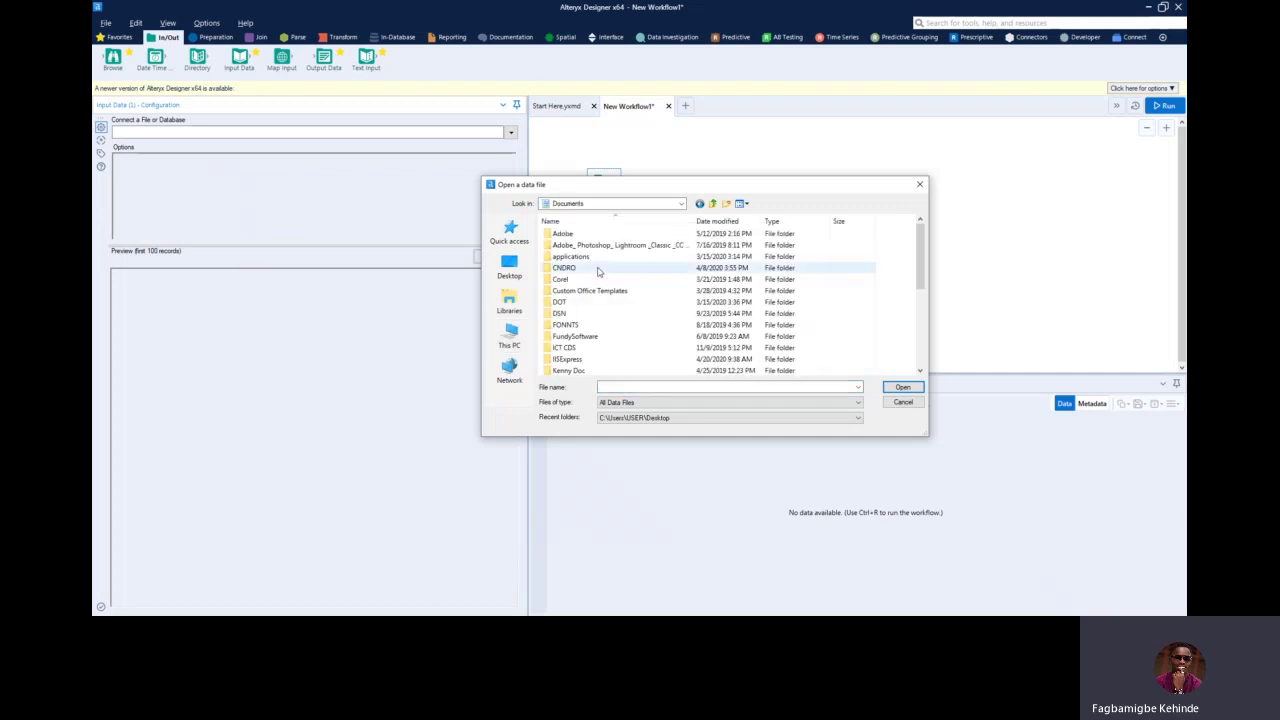
double_click(600, 268)
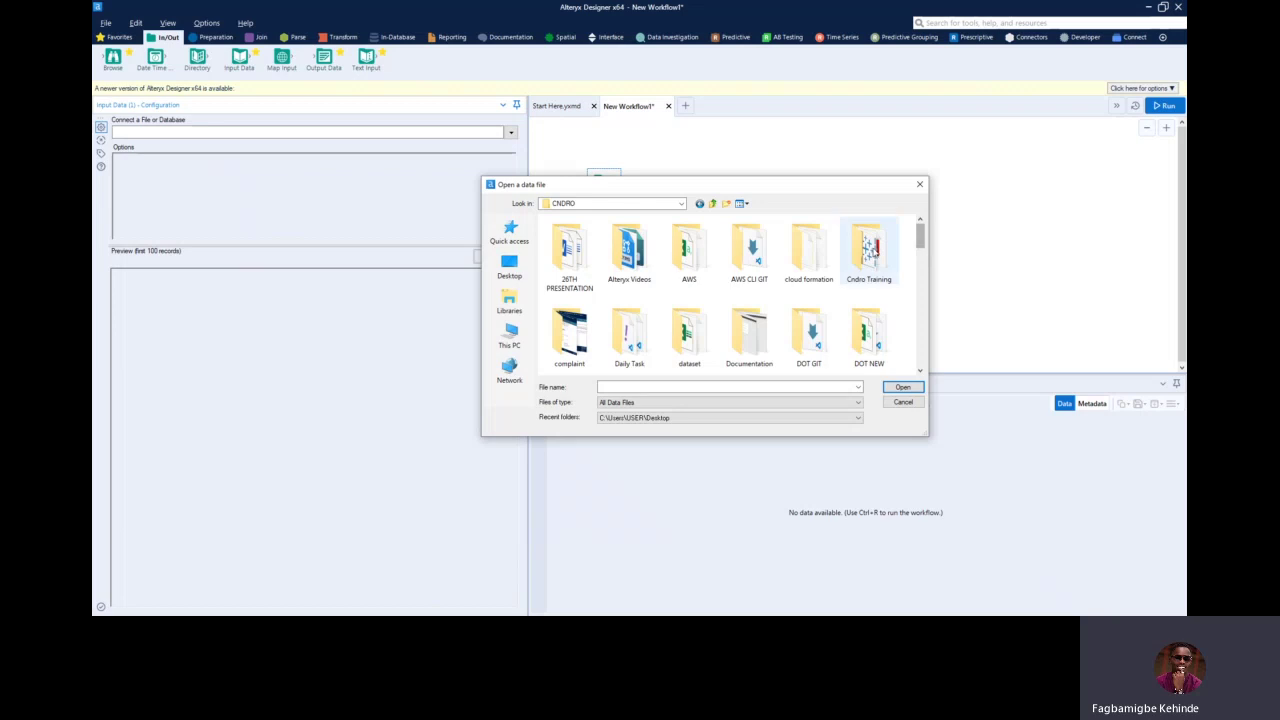
double_click(866, 250)
left_click_drag(920, 256, 920, 316)
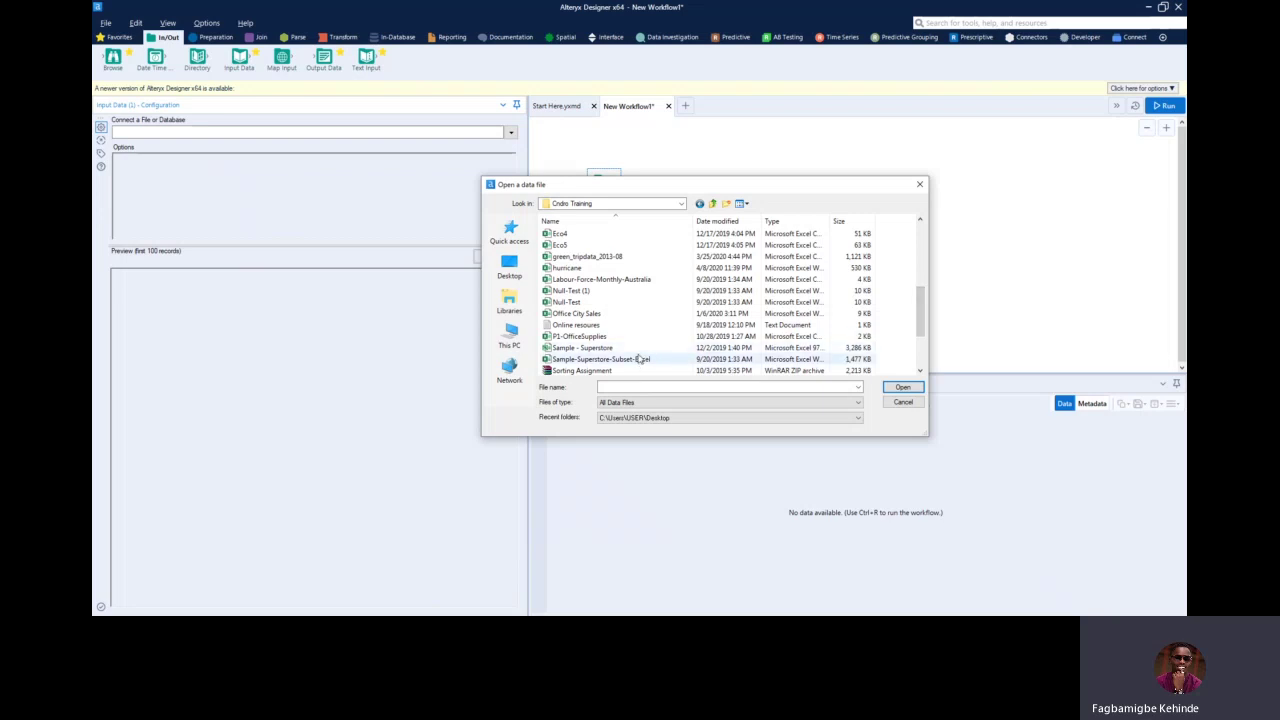
left_click(640, 359)
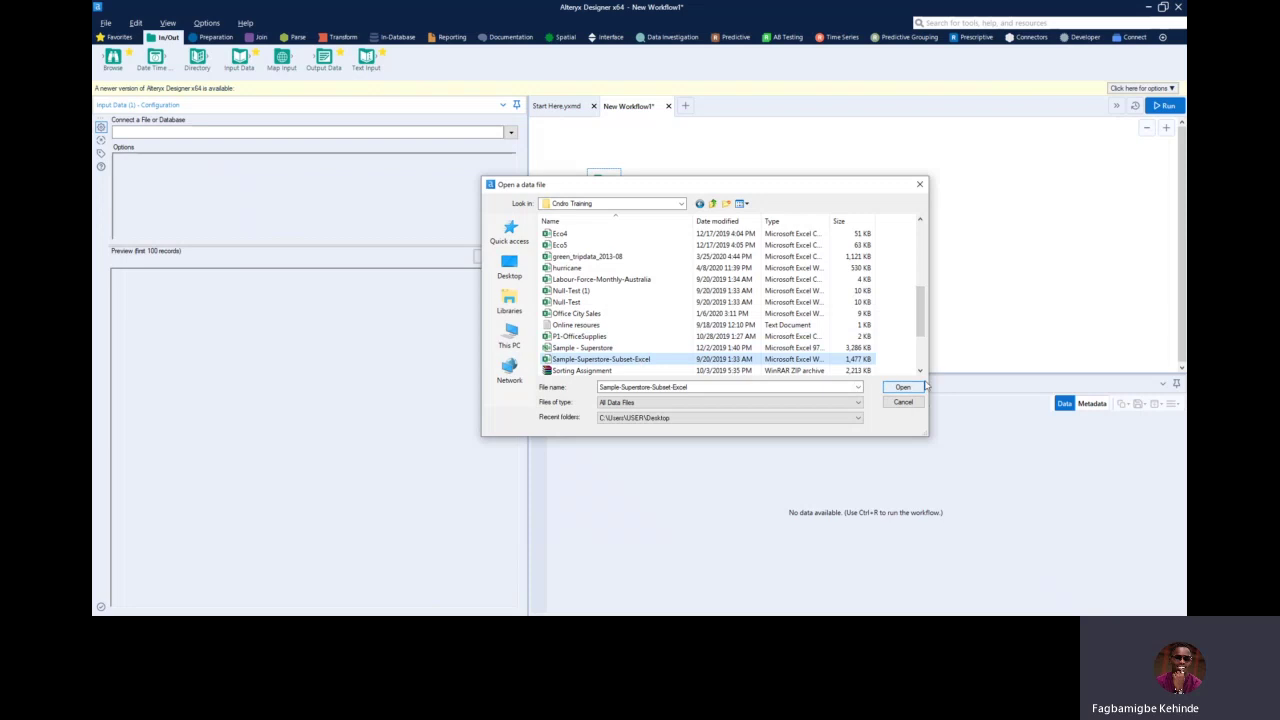
left_click(903, 388)
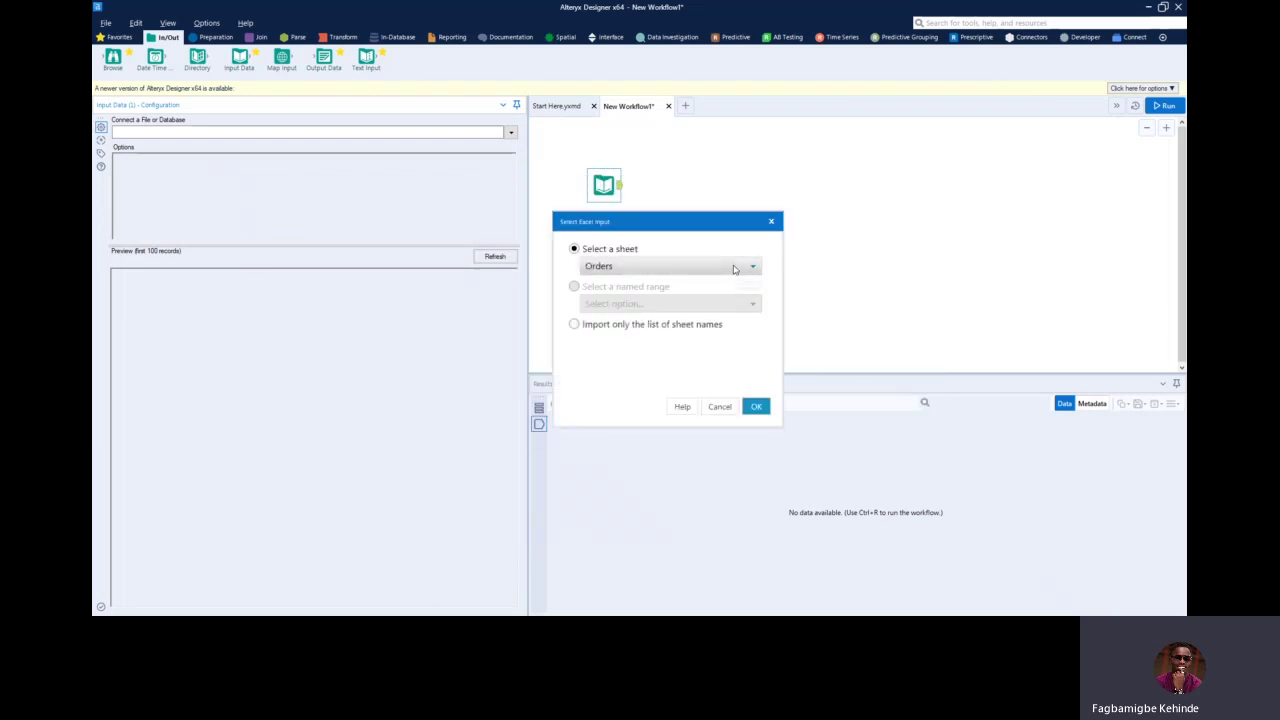
Import the workbook's Orders sheet and look through the columns in its data preview.
left_click(734, 267)
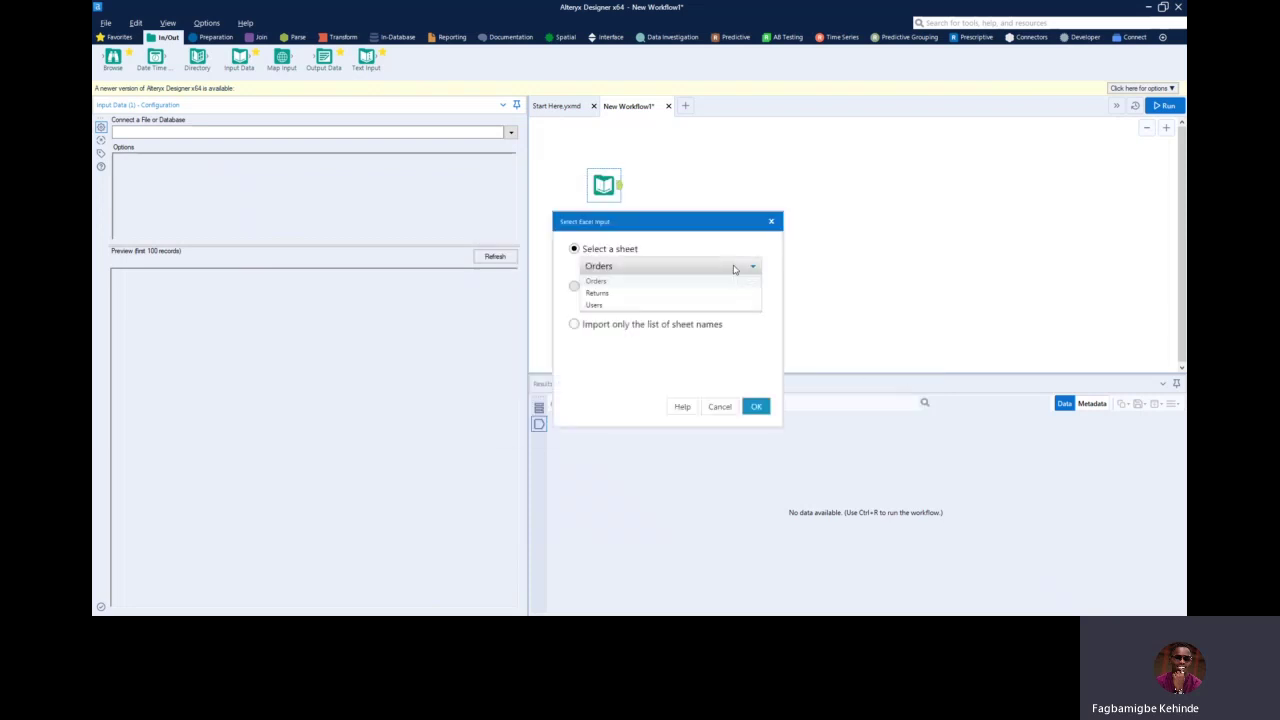
left_click(612, 268)
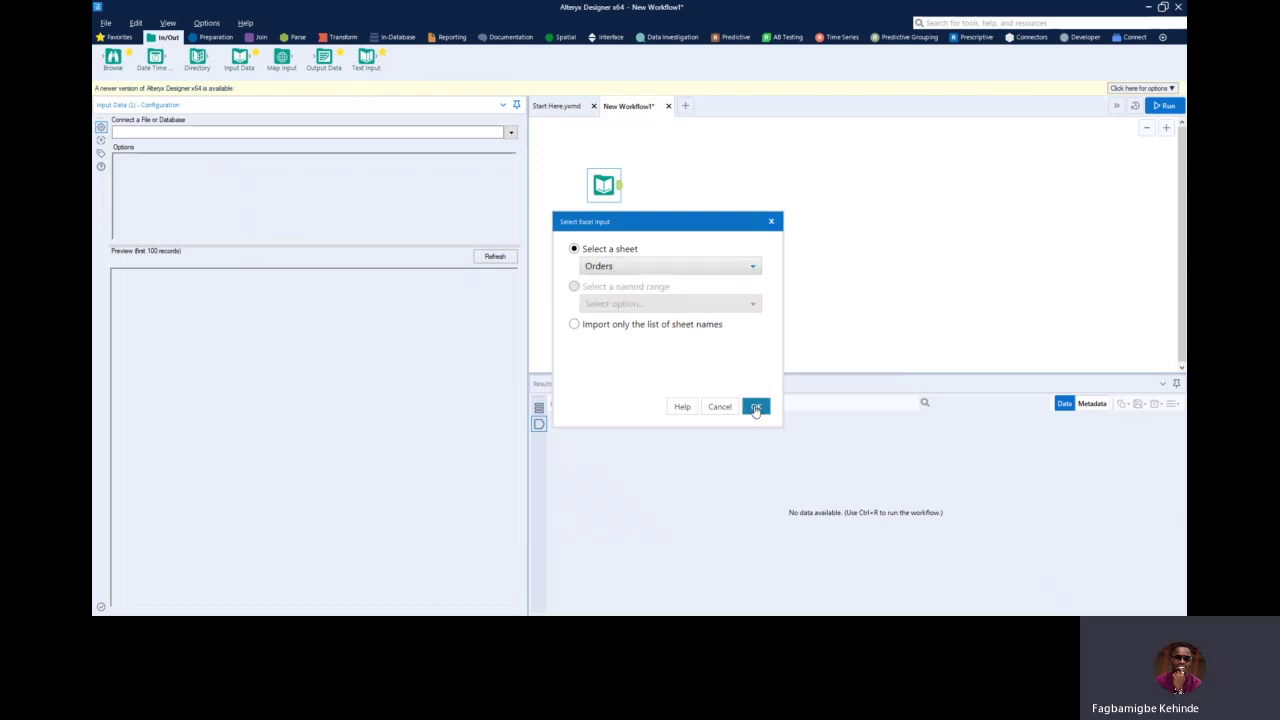
left_click(756, 407)
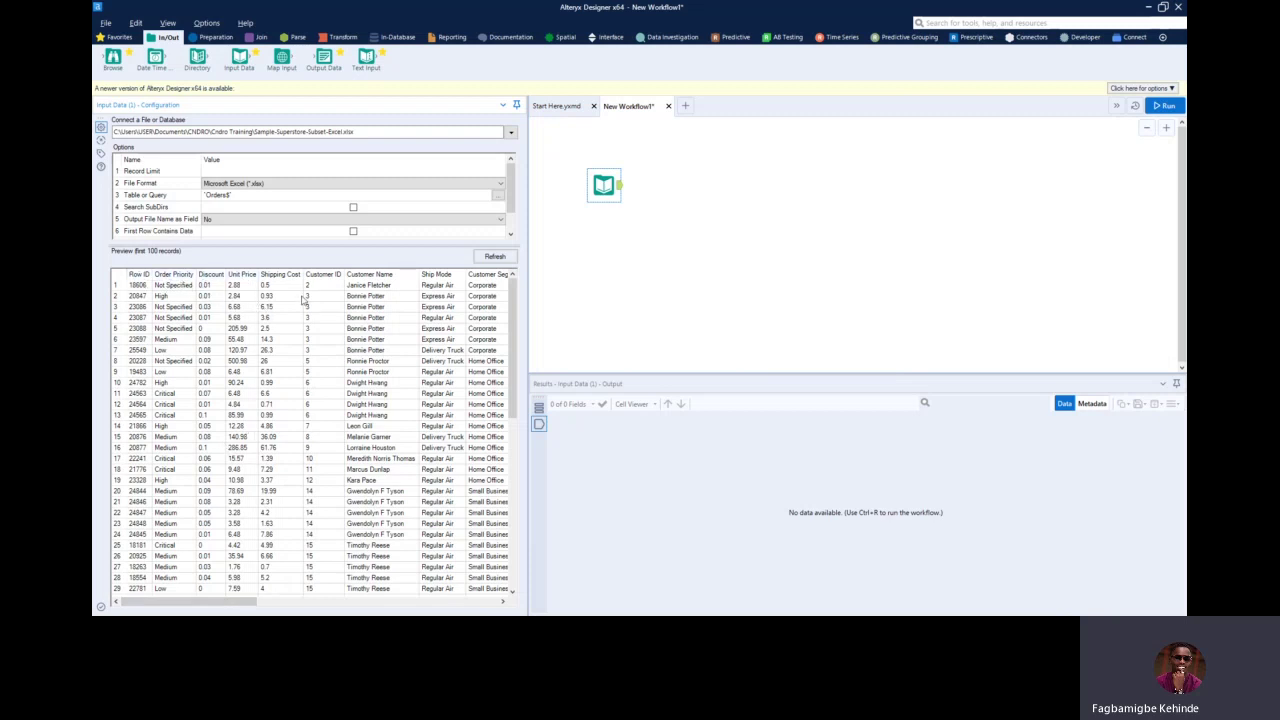
left_click_drag(211, 604, 422, 614)
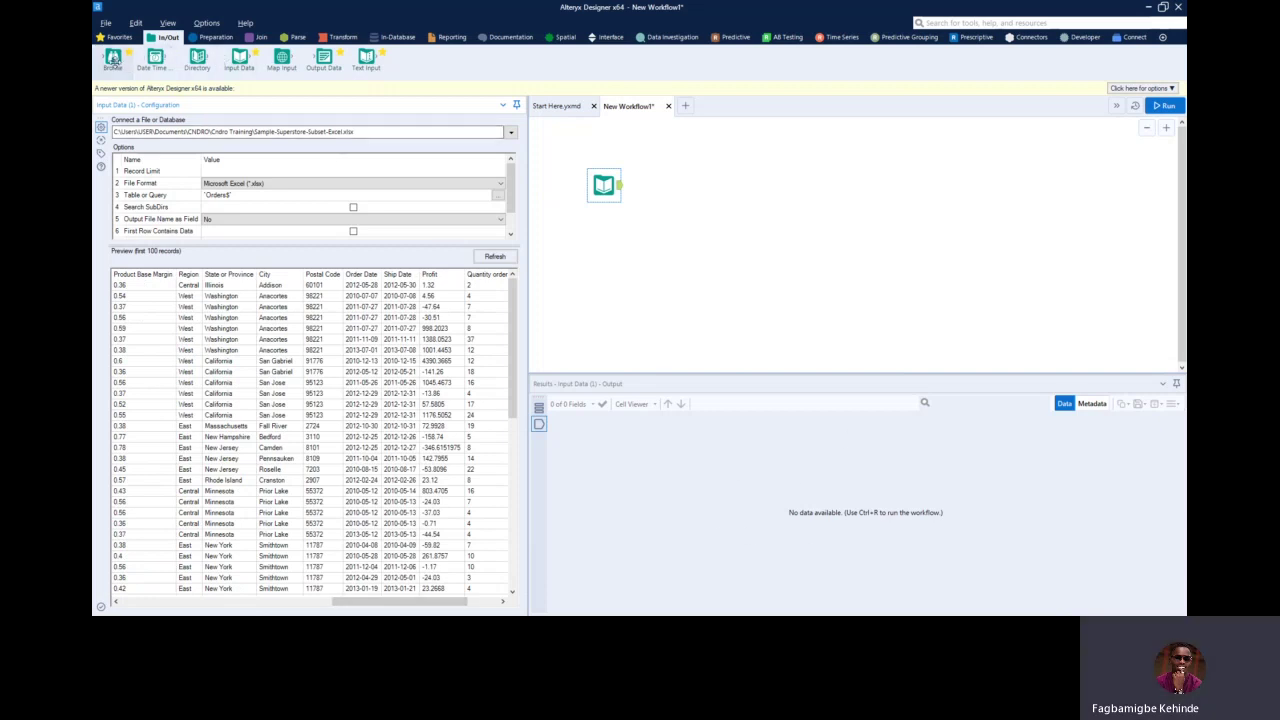
Connect a Browse tool to the Input Data tool, then run the workflow and view the browsed records.
left_click_drag(113, 57, 682, 182)
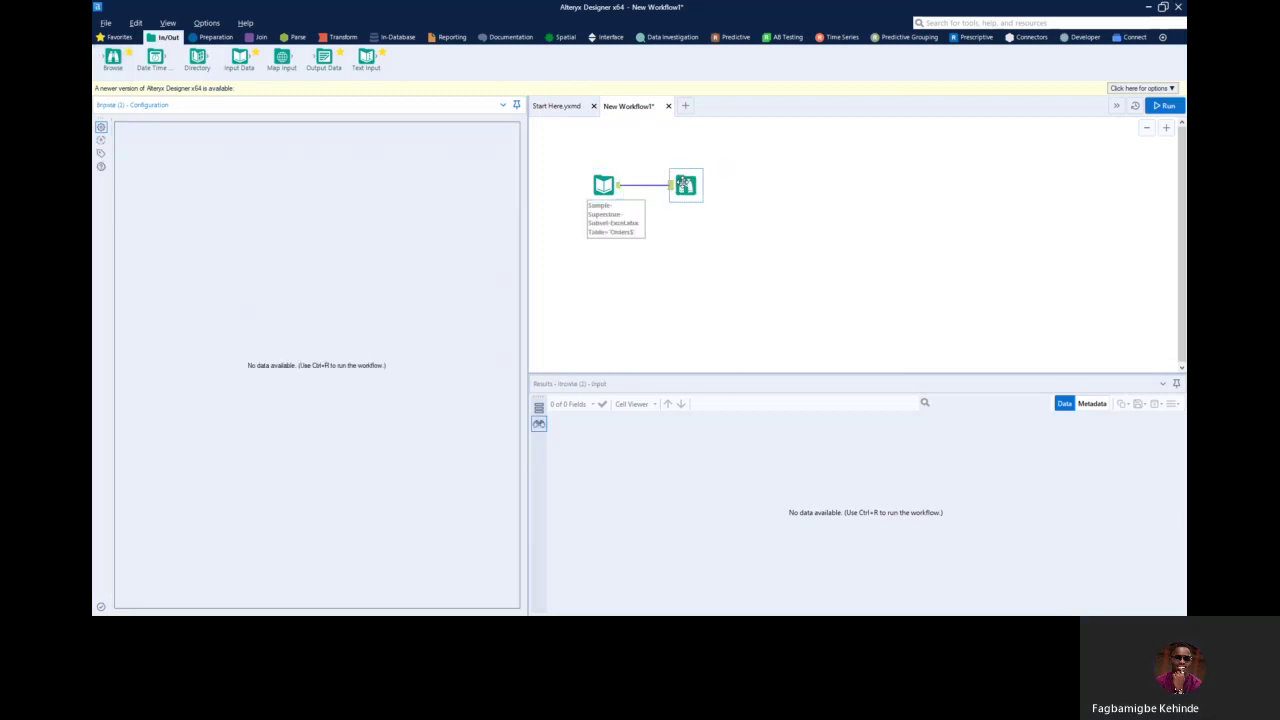
left_click(1161, 107)
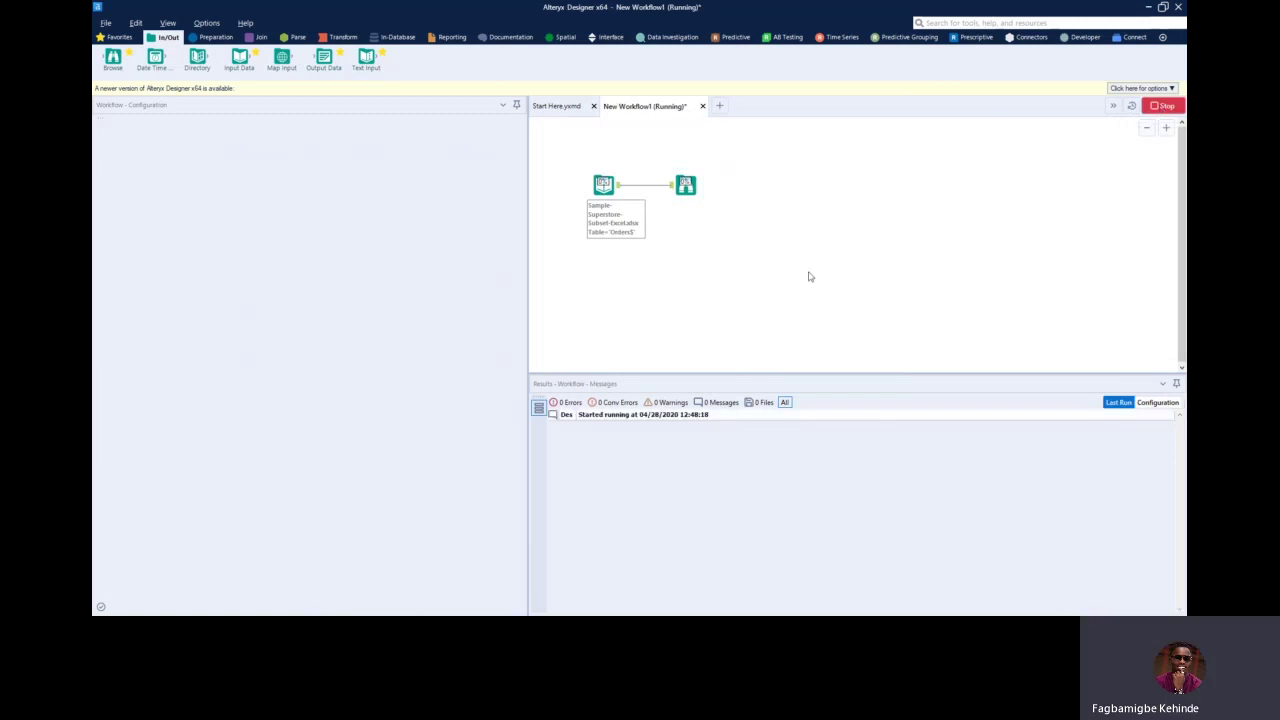
left_click(686, 186)
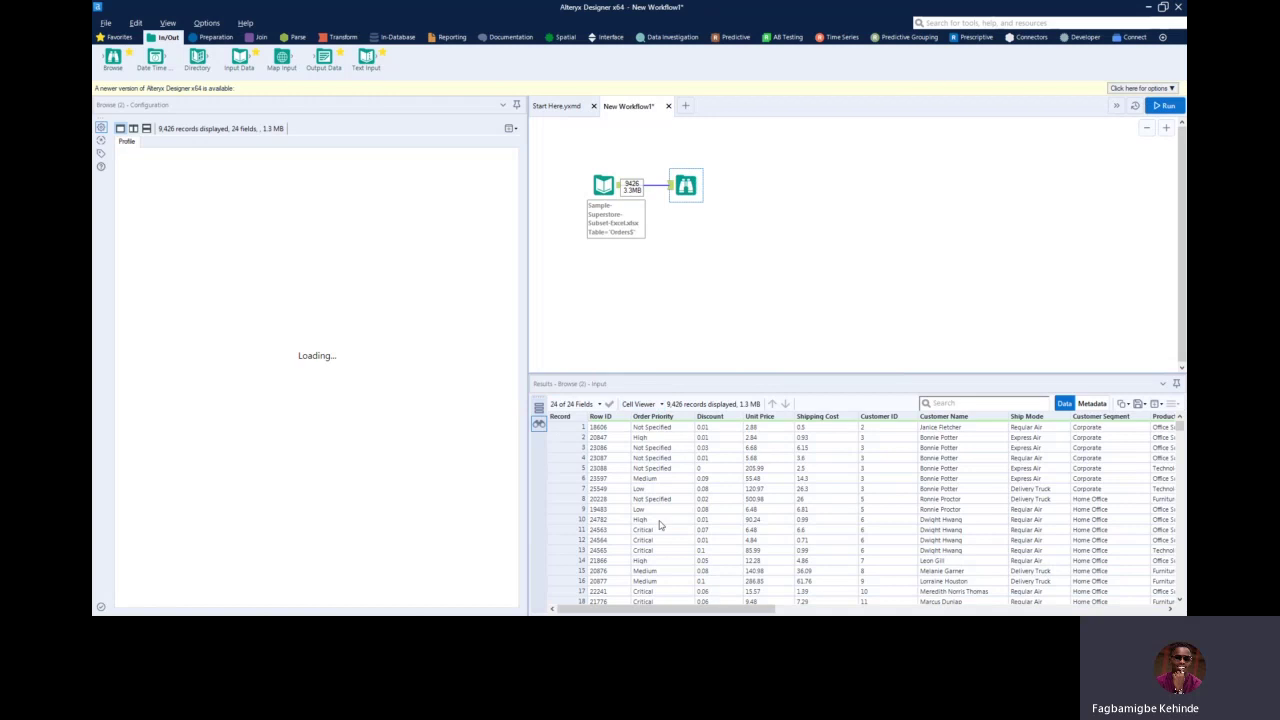
left_click_drag(778, 614, 572, 608)
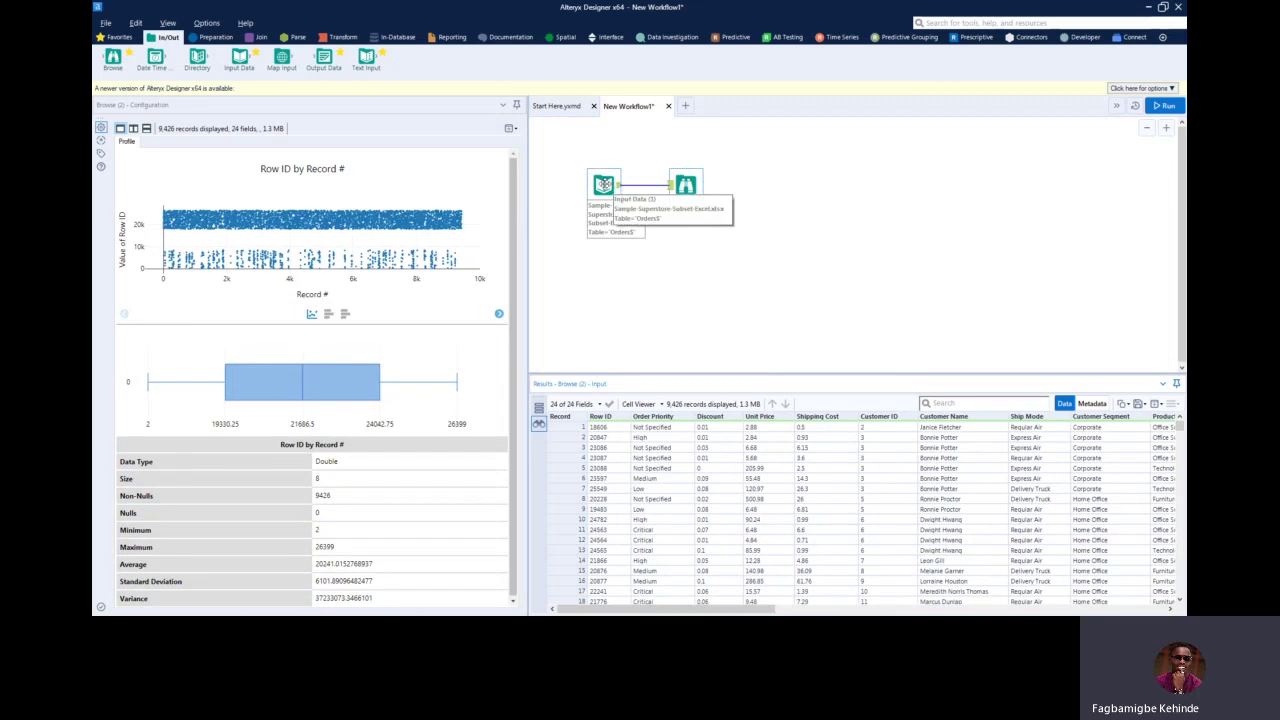
Set the Input Data tool's record limit to 10 and move both connected tools to the middle of the canvas.
left_click(603, 185)
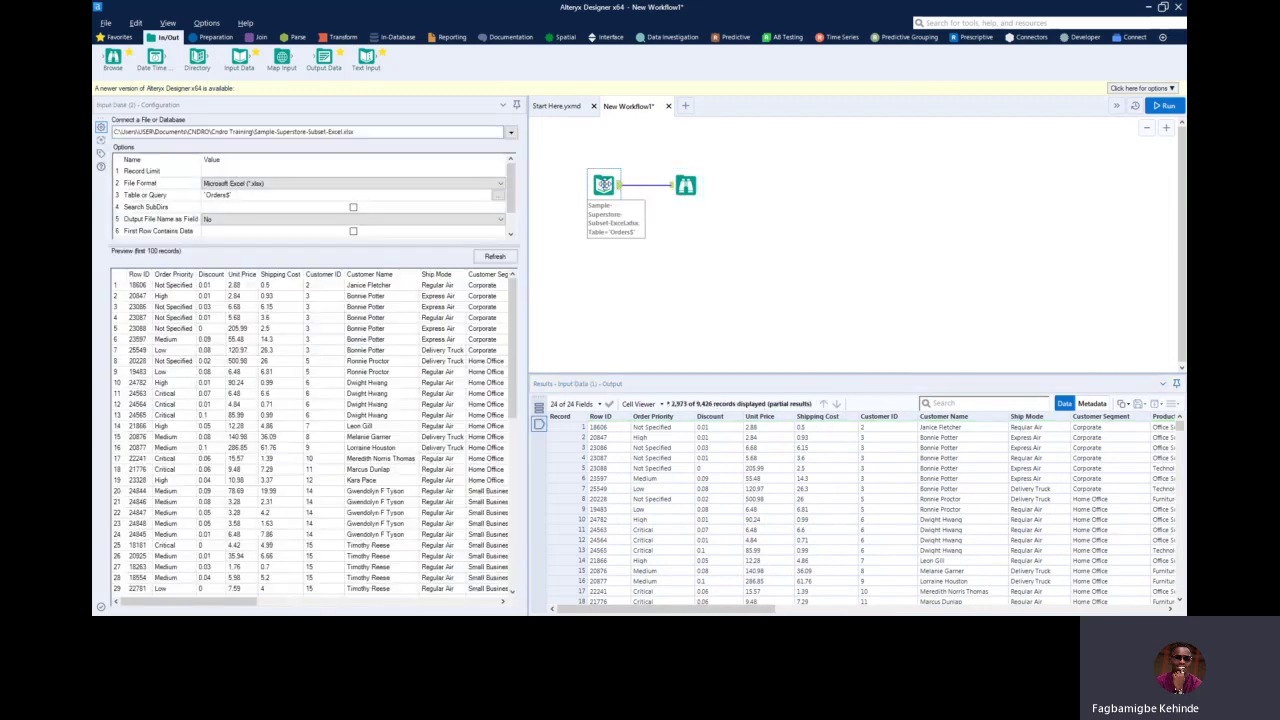
left_click(241, 170)
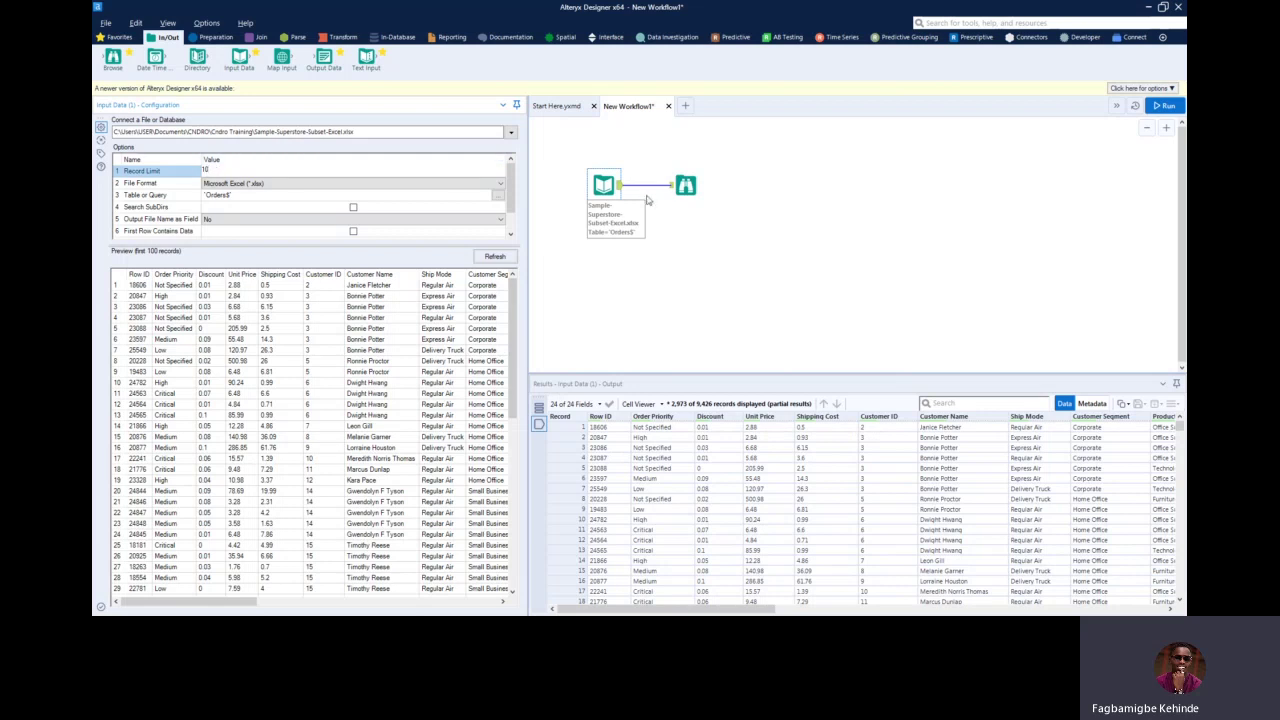
left_click_drag(562, 150, 731, 248)
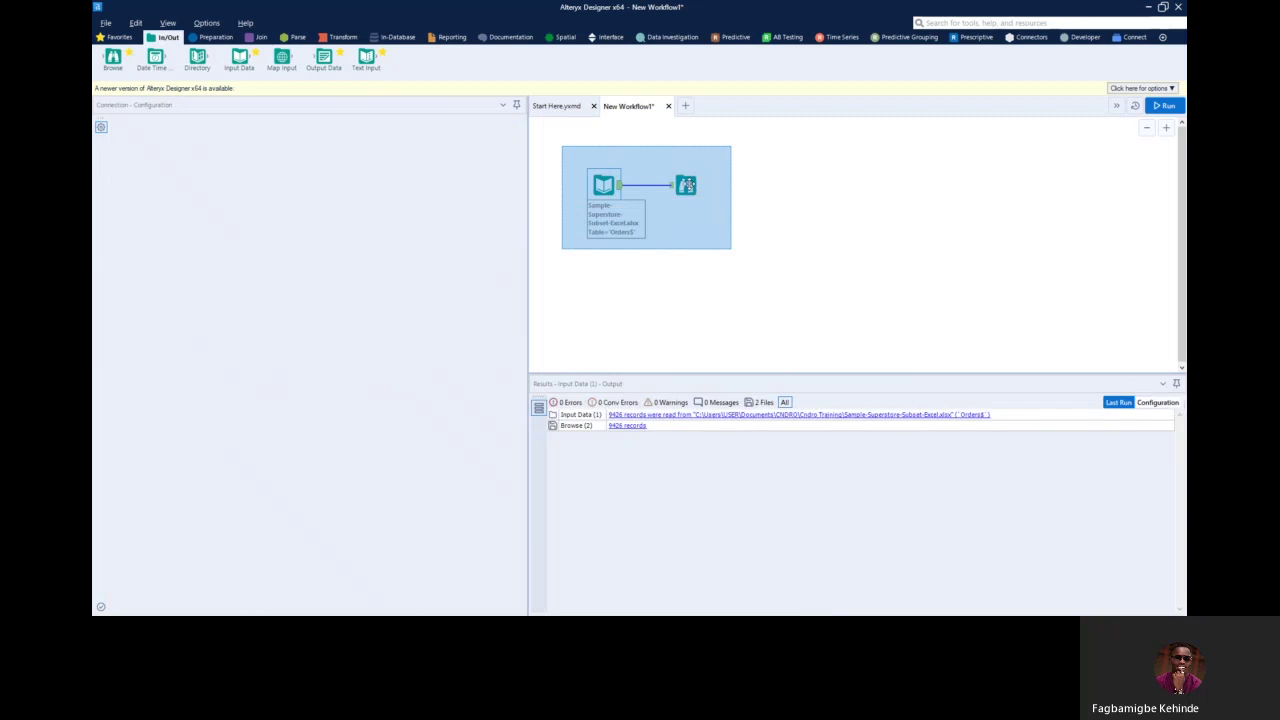
left_click_drag(688, 185, 852, 212)
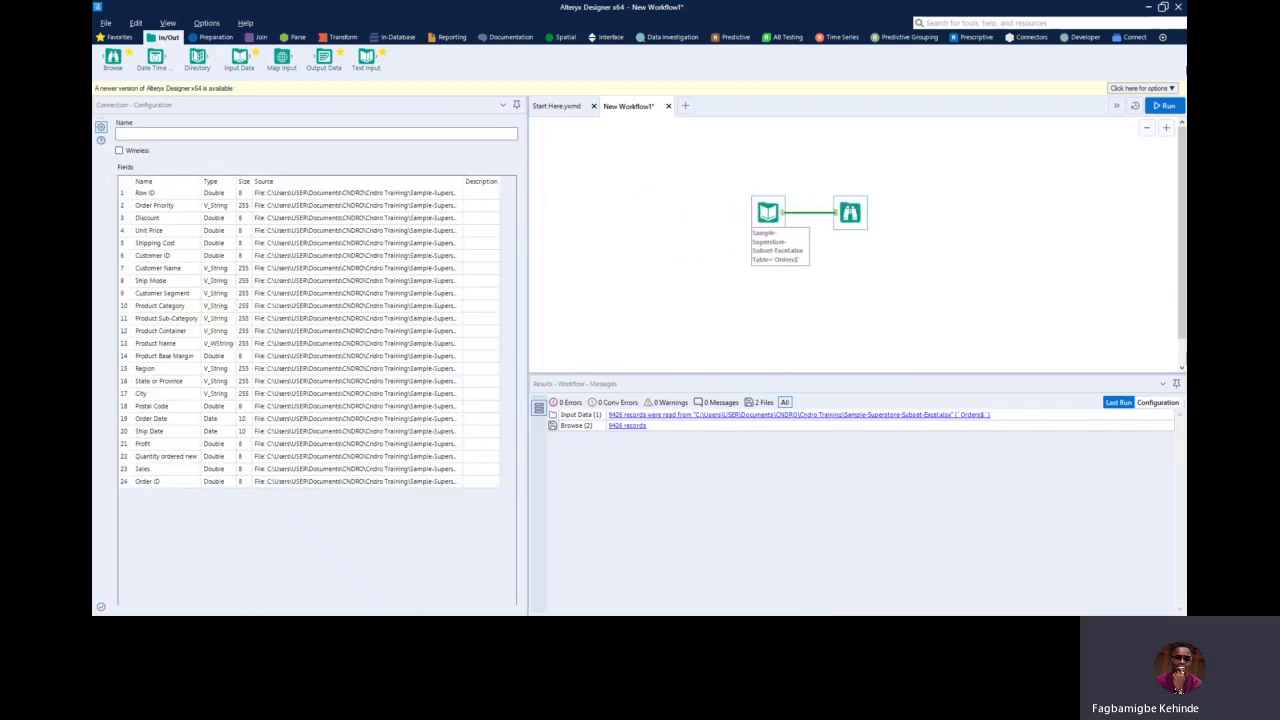
Rerun the workflow with the record limit and examine the Browse tool's records across their columns.
left_click(1163, 105)
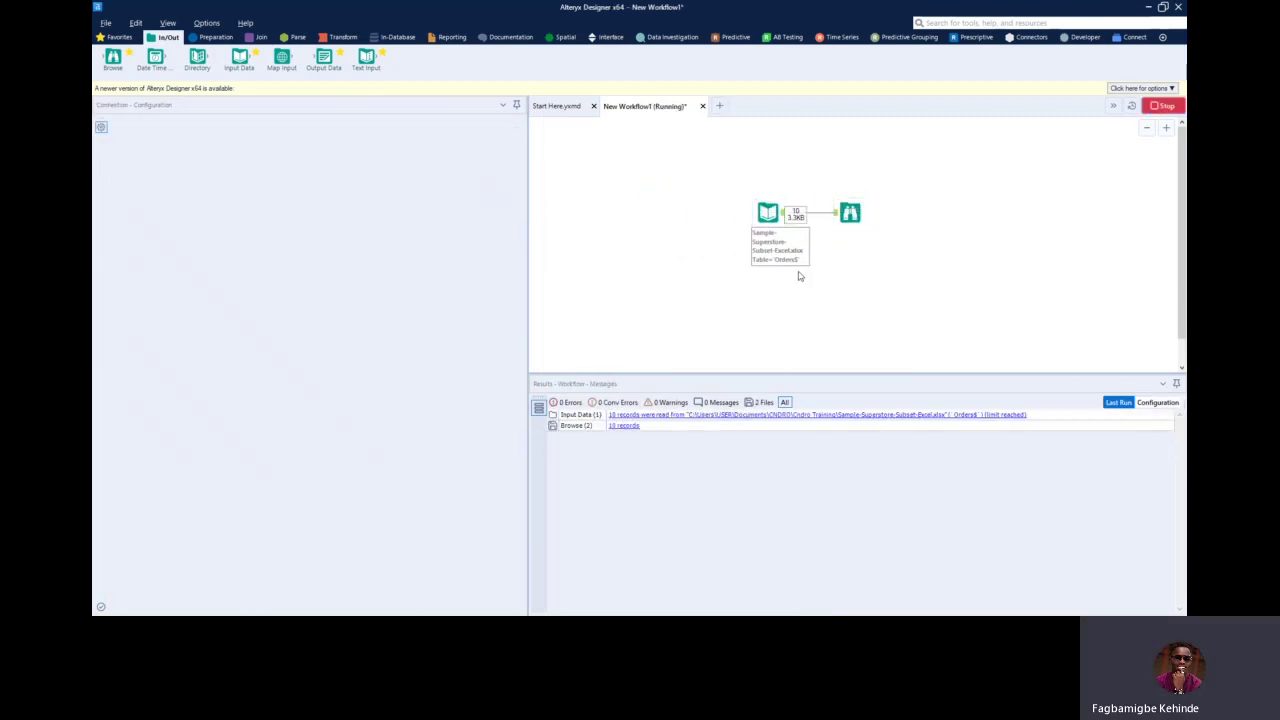
left_click(850, 213)
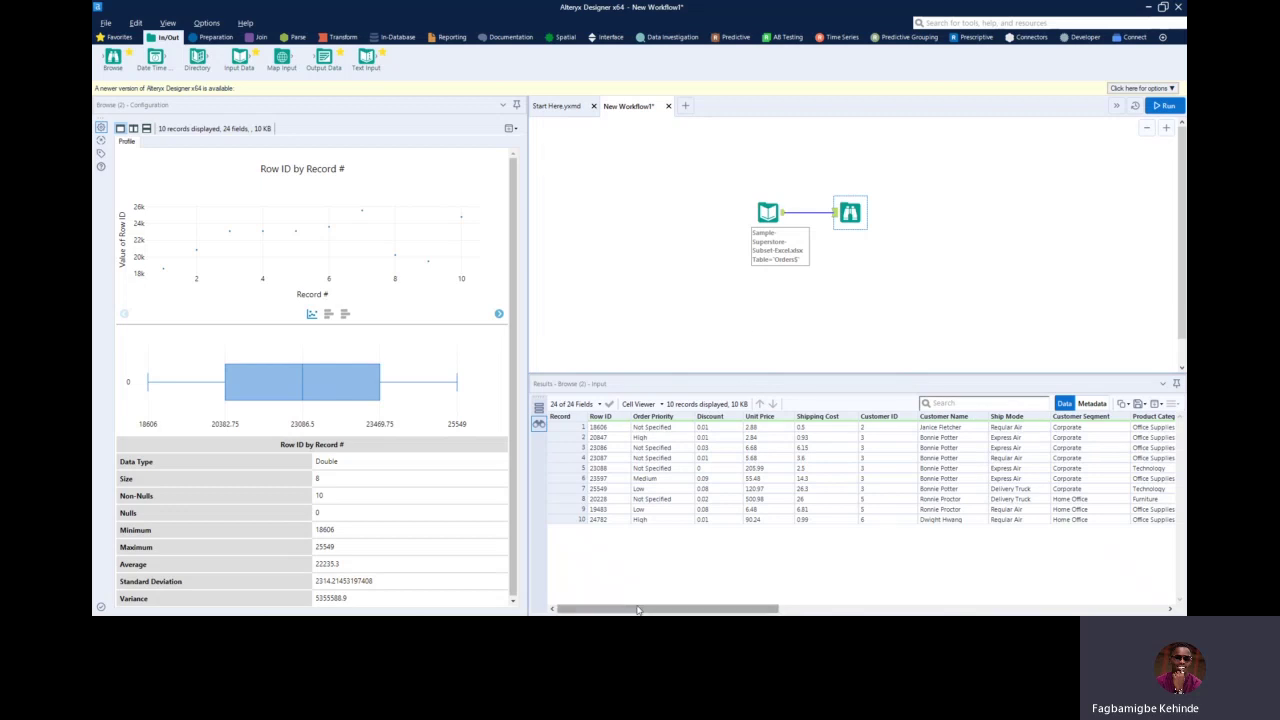
left_click_drag(637, 611, 934, 612)
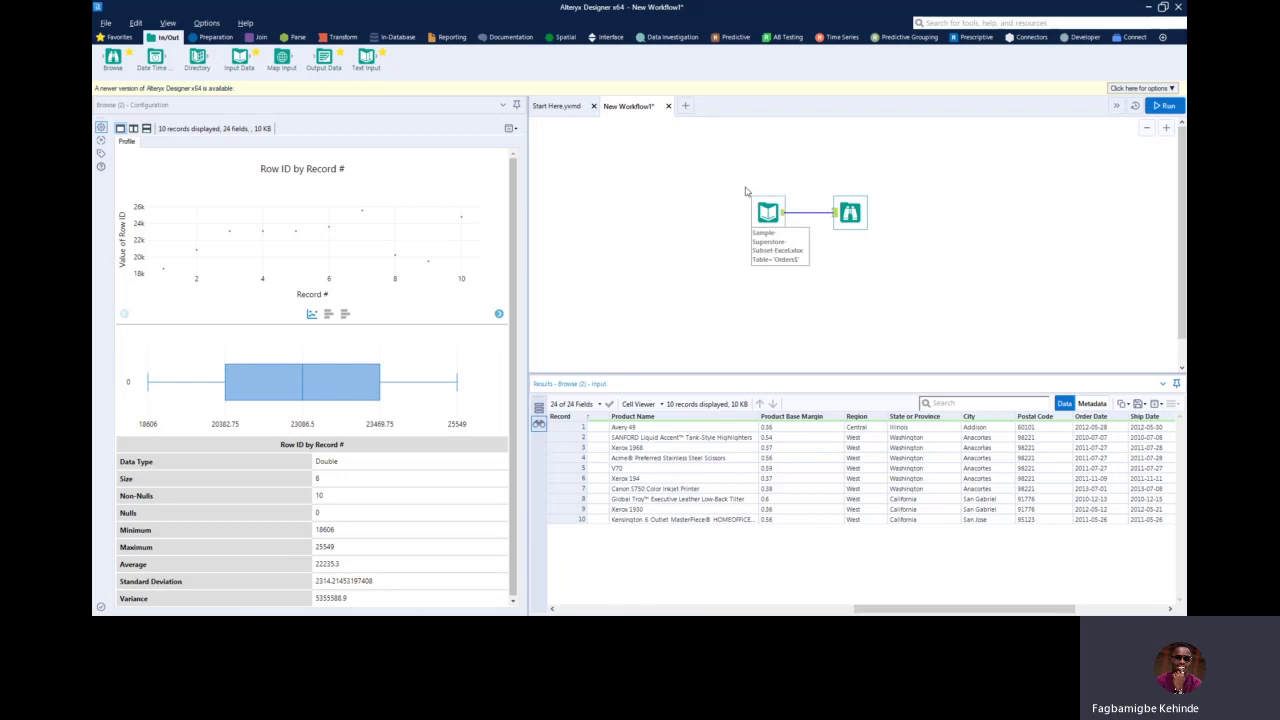
Insert a reporting Table tool on the connection between the Input Data and Browse tools.
left_click(453, 37)
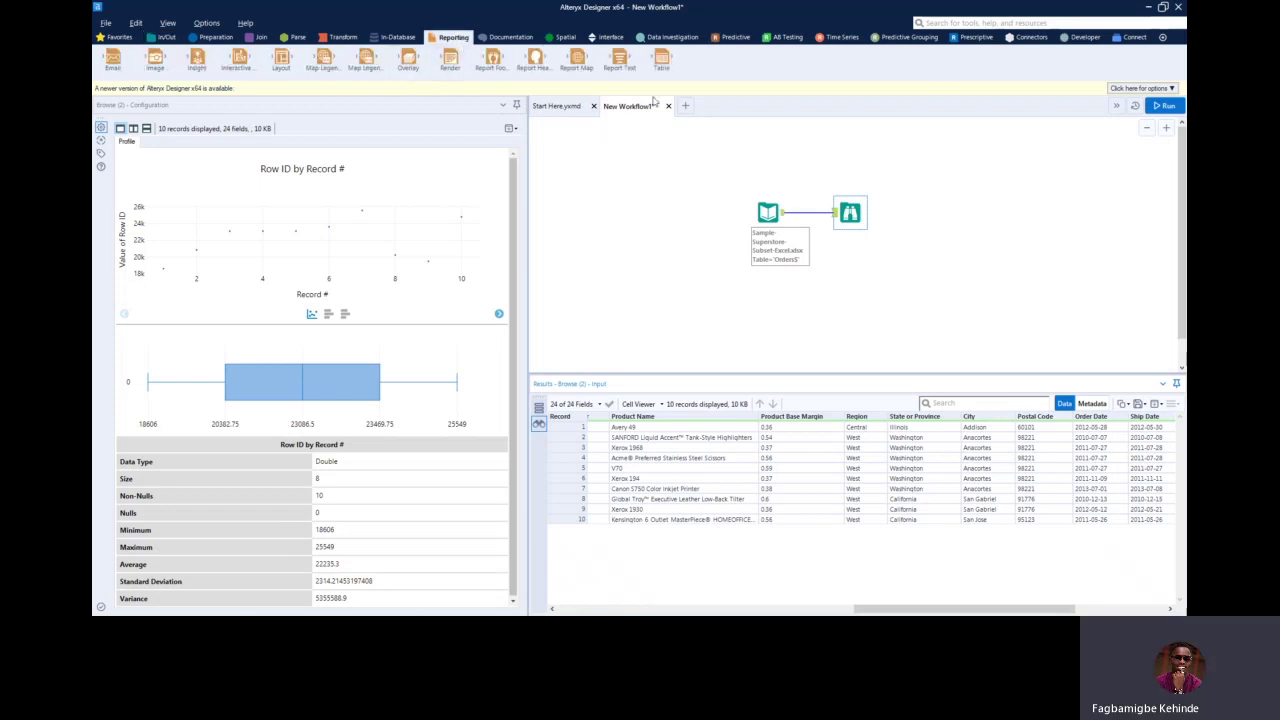
left_click_drag(661, 60, 928, 213)
left_click_drag(838, 213, 858, 213)
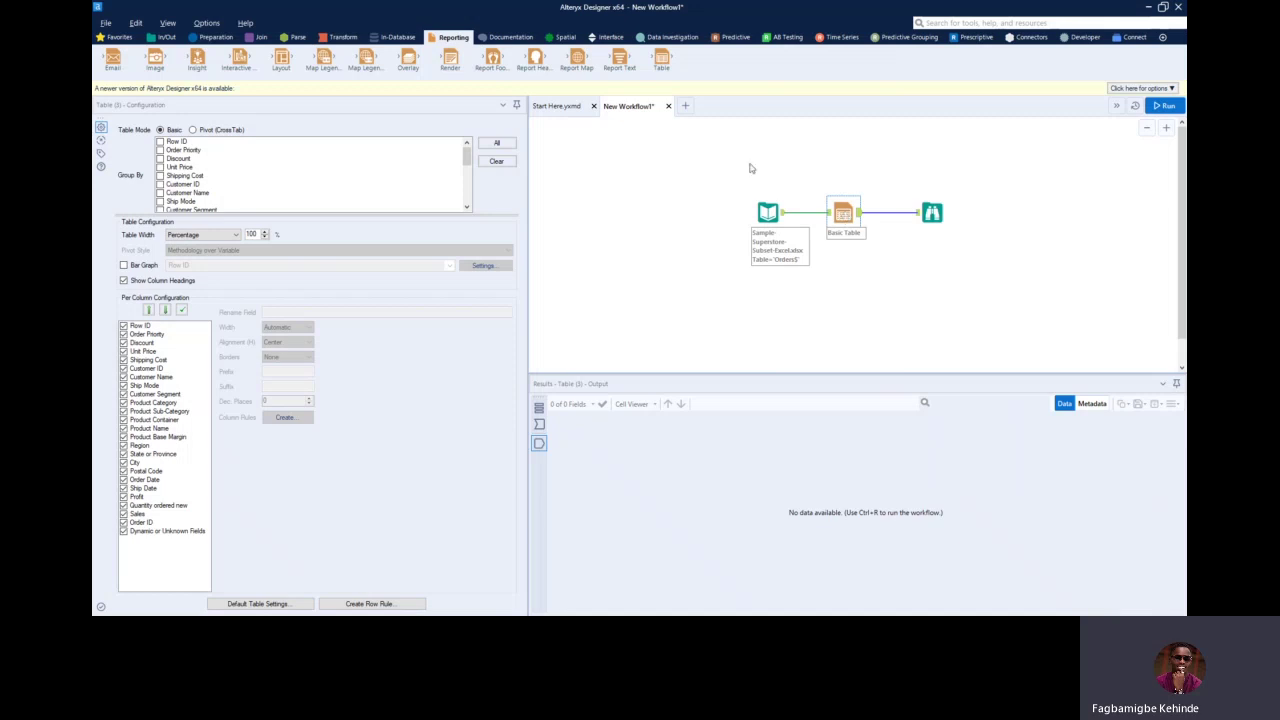
Examine the columns in the Input Data tool's output, including region, state and city.
left_click(781, 216)
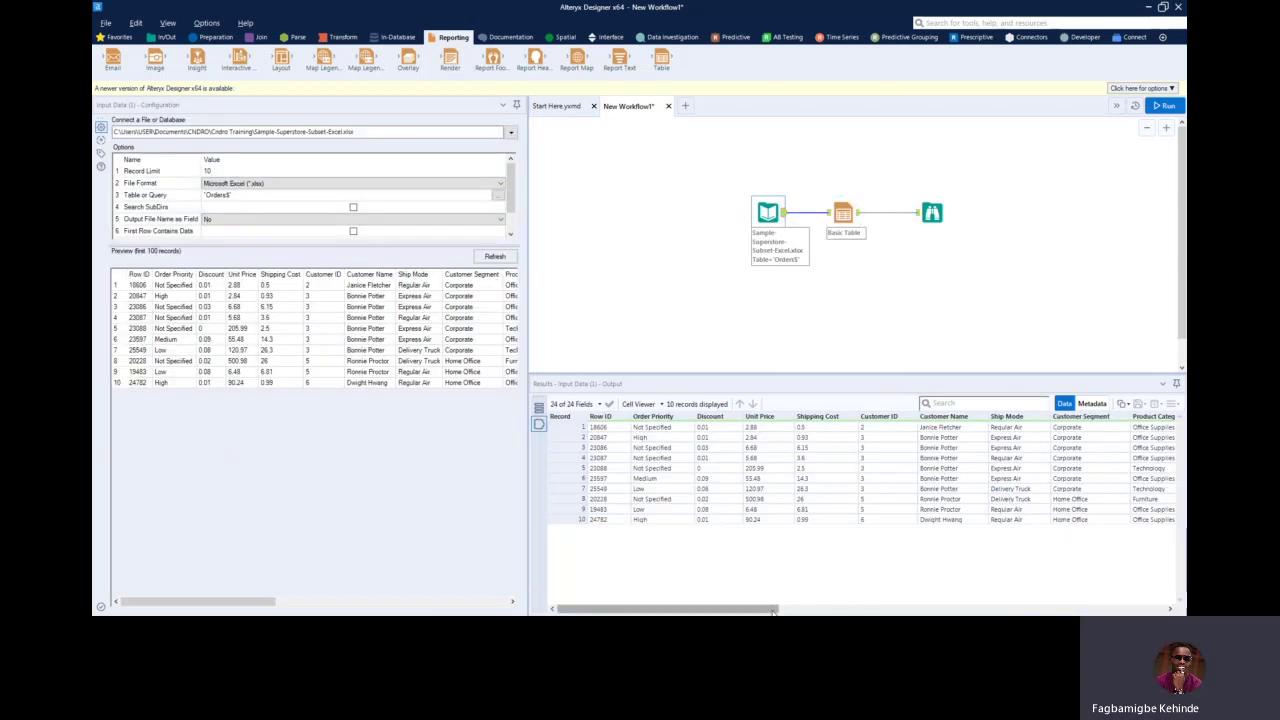
left_click_drag(775, 608, 998, 600)
scroll(998, 595, "right", 5)
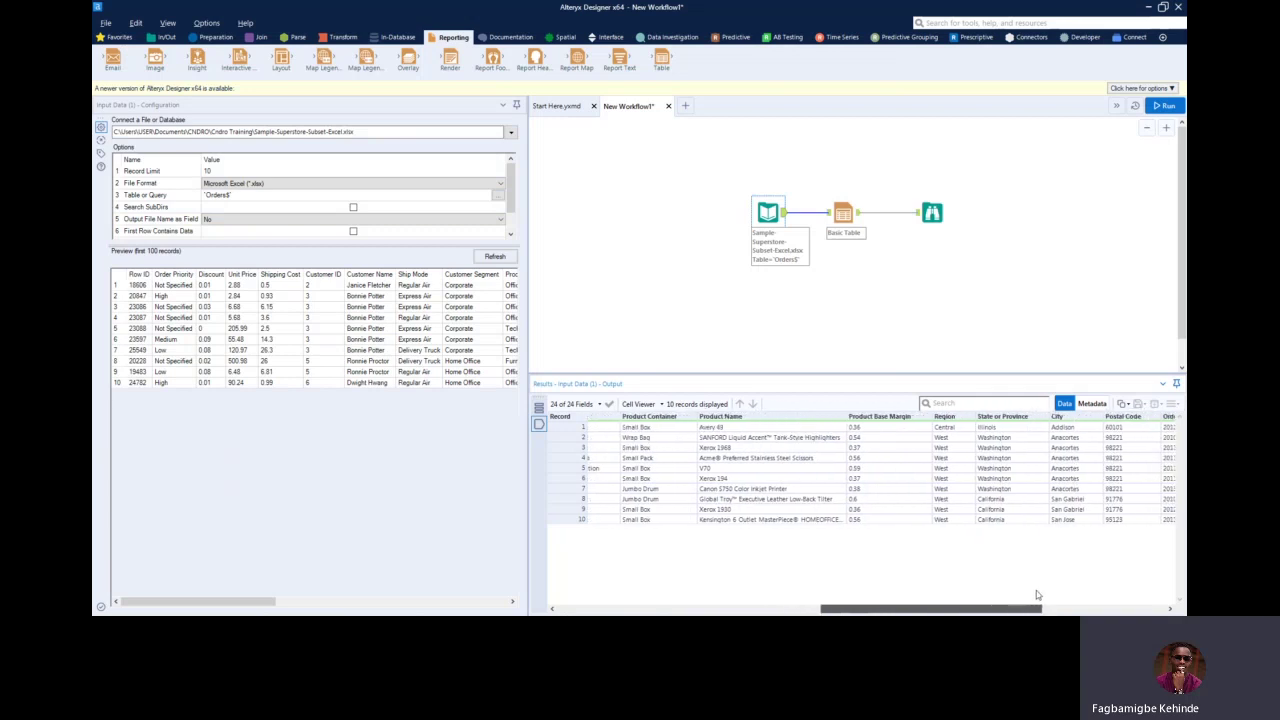
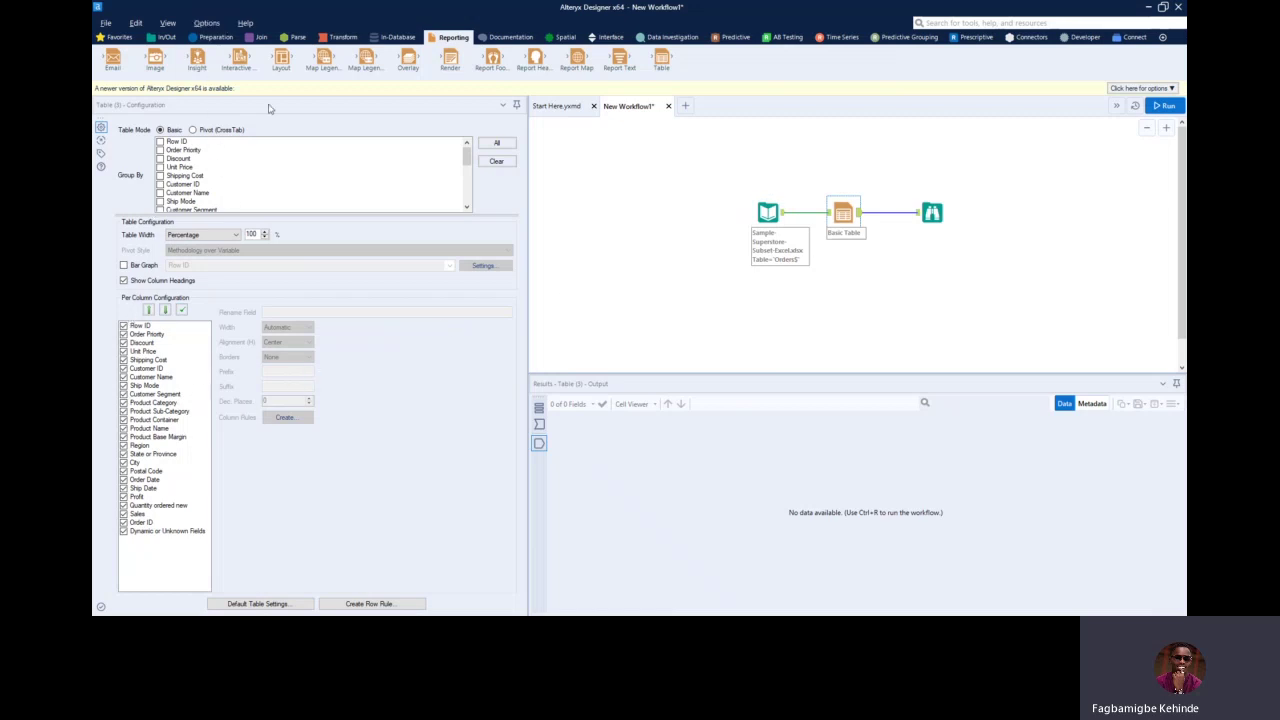
Rename the City field to My New City in the Table tool's per-column configuration.
mouse_move(466, 152)
left_mouse_down()
mouse_move(466, 192)
mouse_move(466, 150)
left_mouse_up()
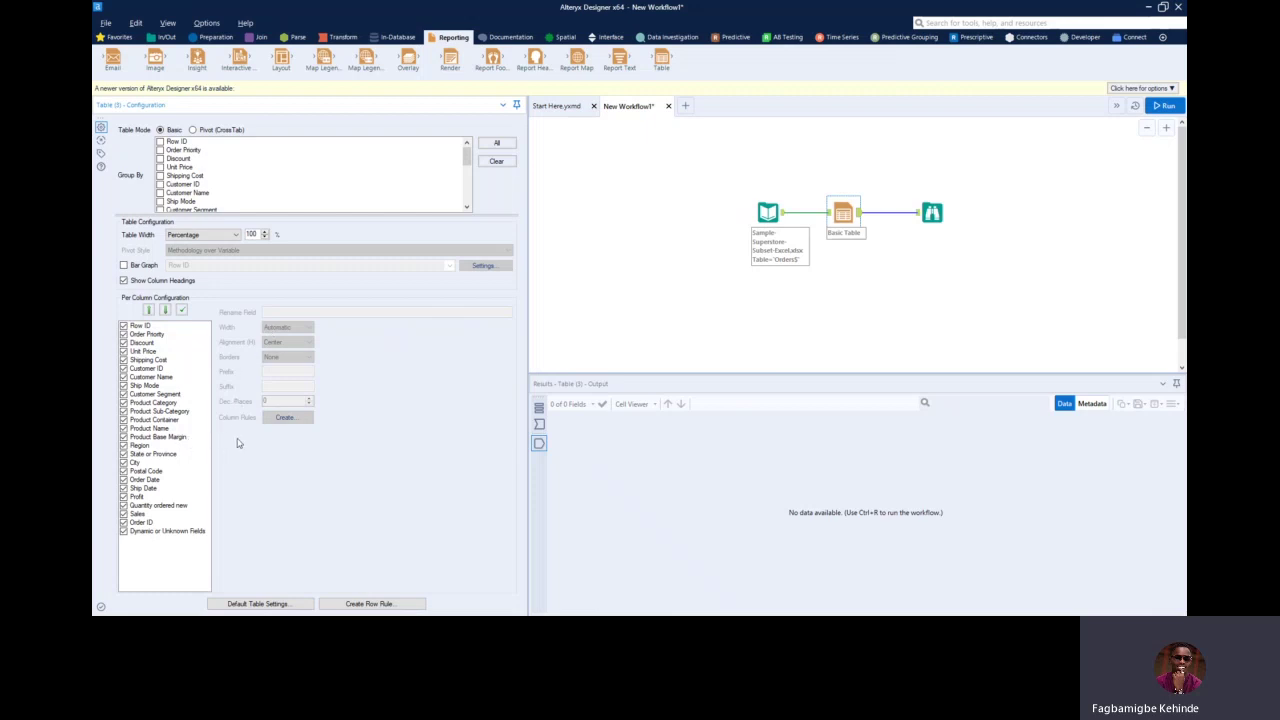
left_click(143, 465)
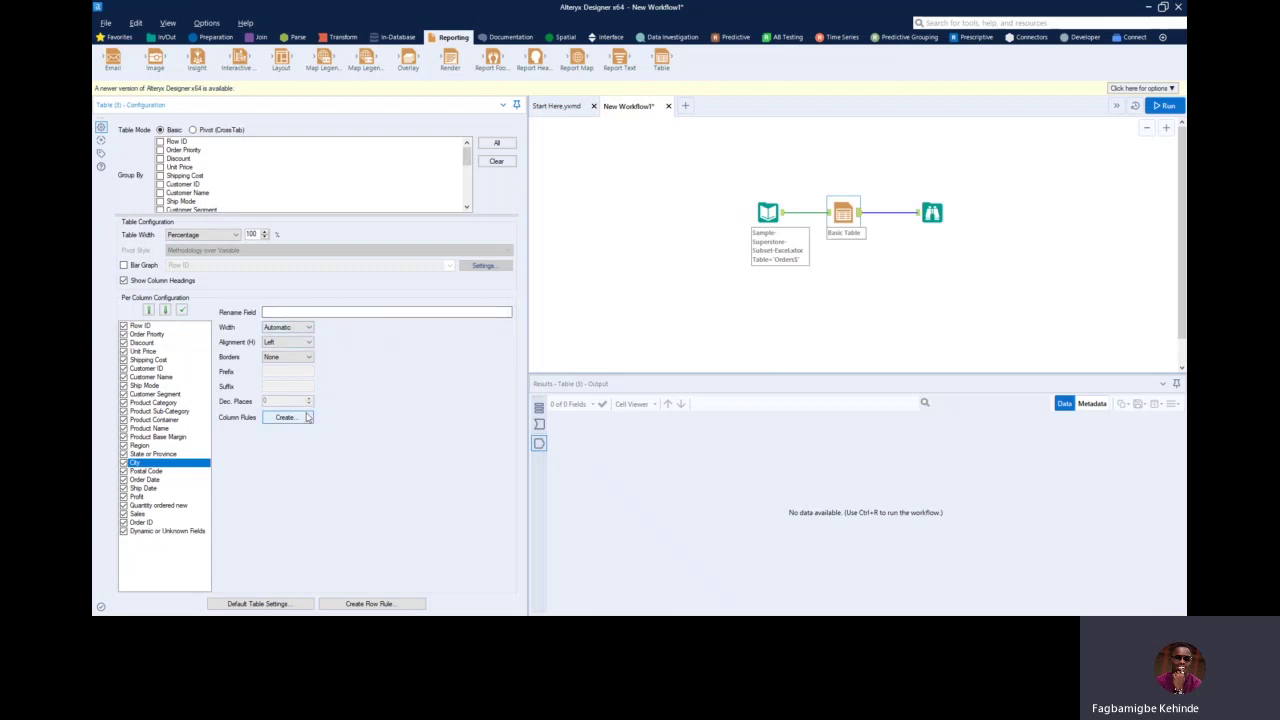
left_click(290, 313)
Create a column rule for the City field named City Rule that applies when City == Anacortes.
left_click(299, 422)
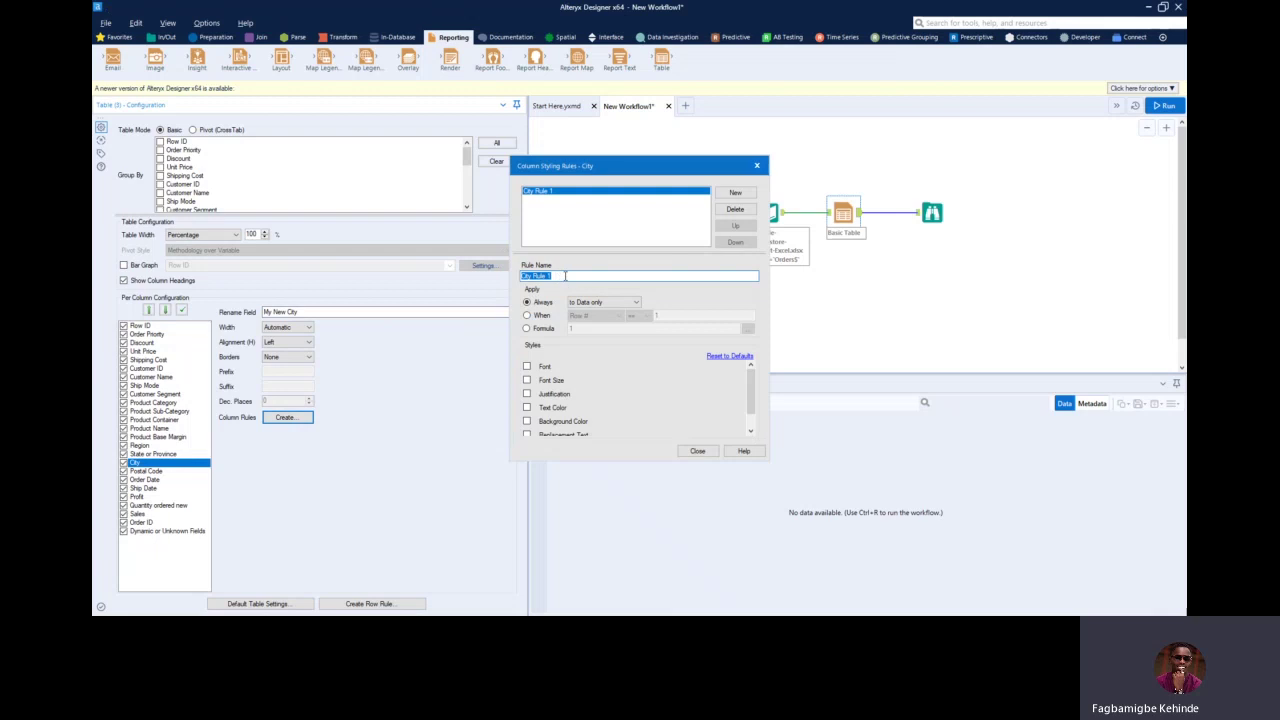
type("City Rule")
left_click(527, 316)
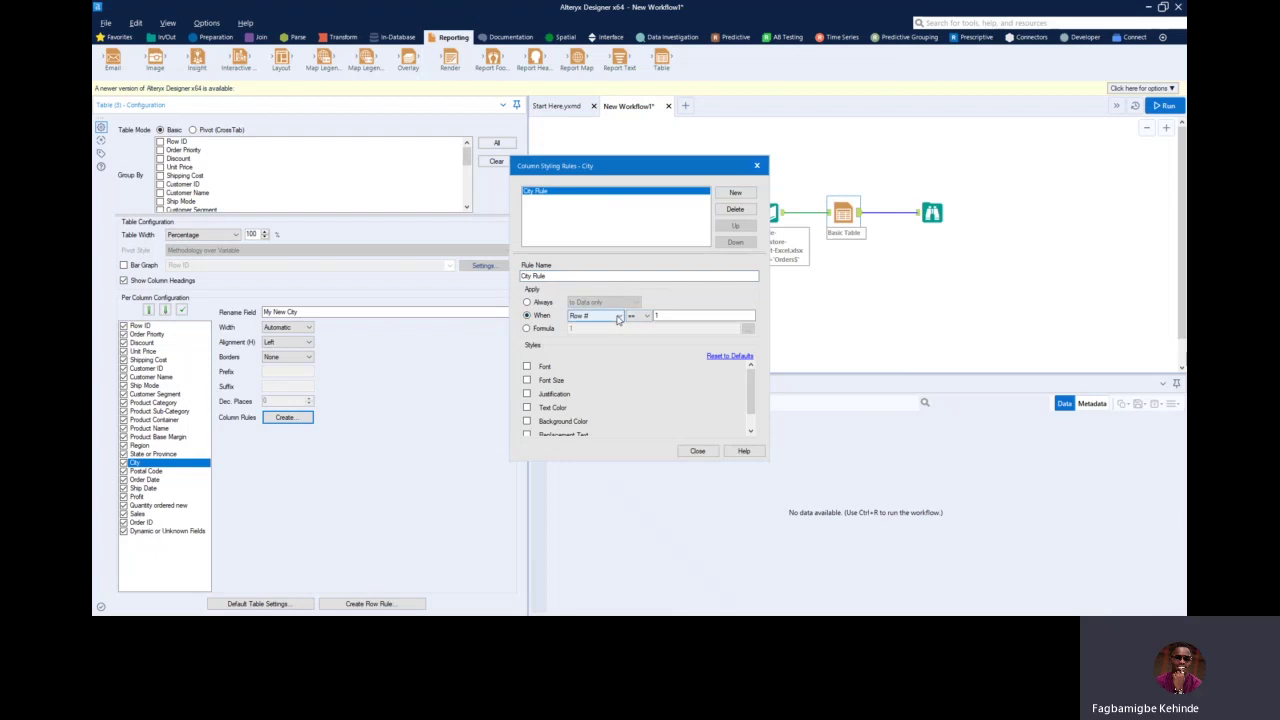
left_click(619, 316)
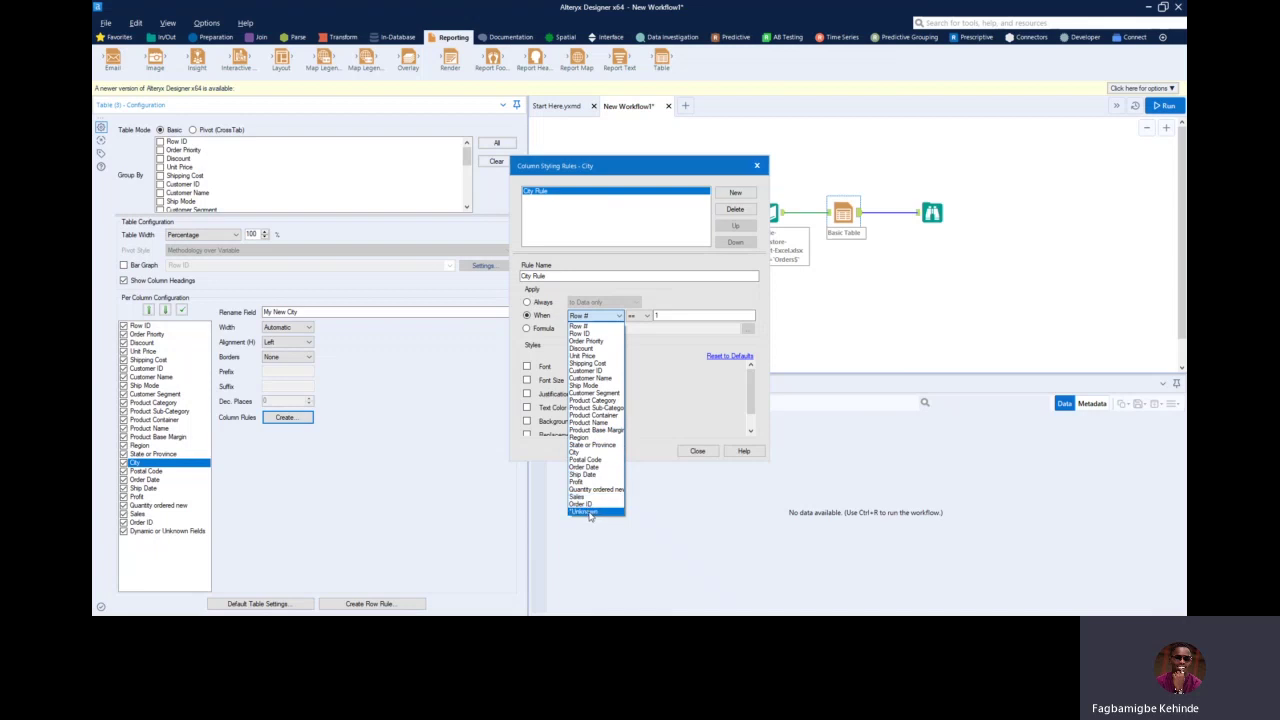
left_click(588, 452)
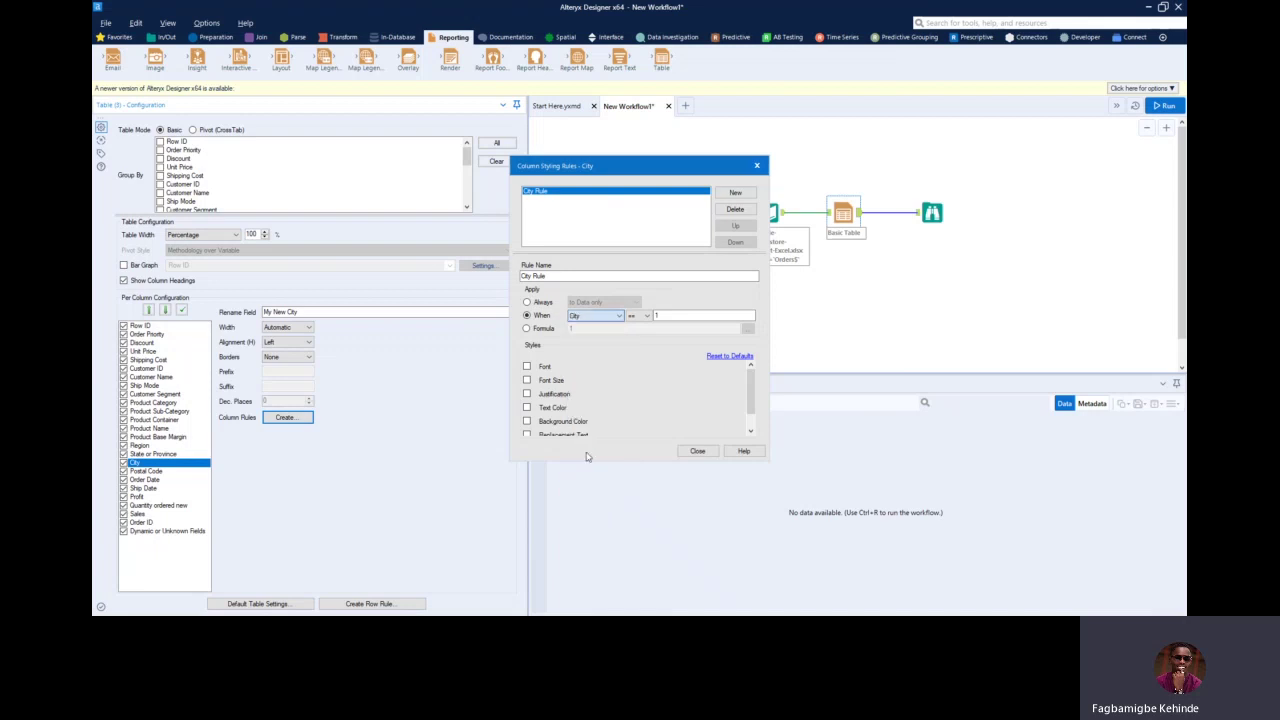
left_click(666, 315)
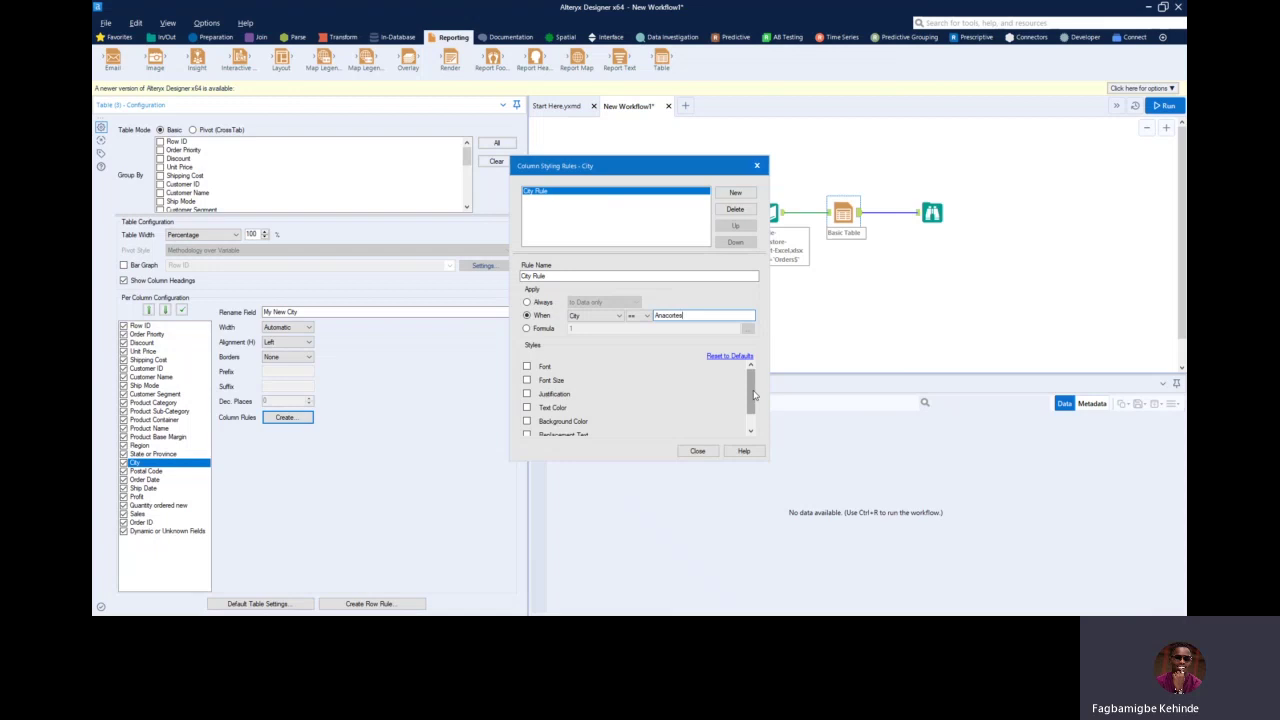
Give City Rule a dark maroon background colour (R=128, G=0, B=64) and close the column styling rules.
left_click_drag(754, 396, 755, 410)
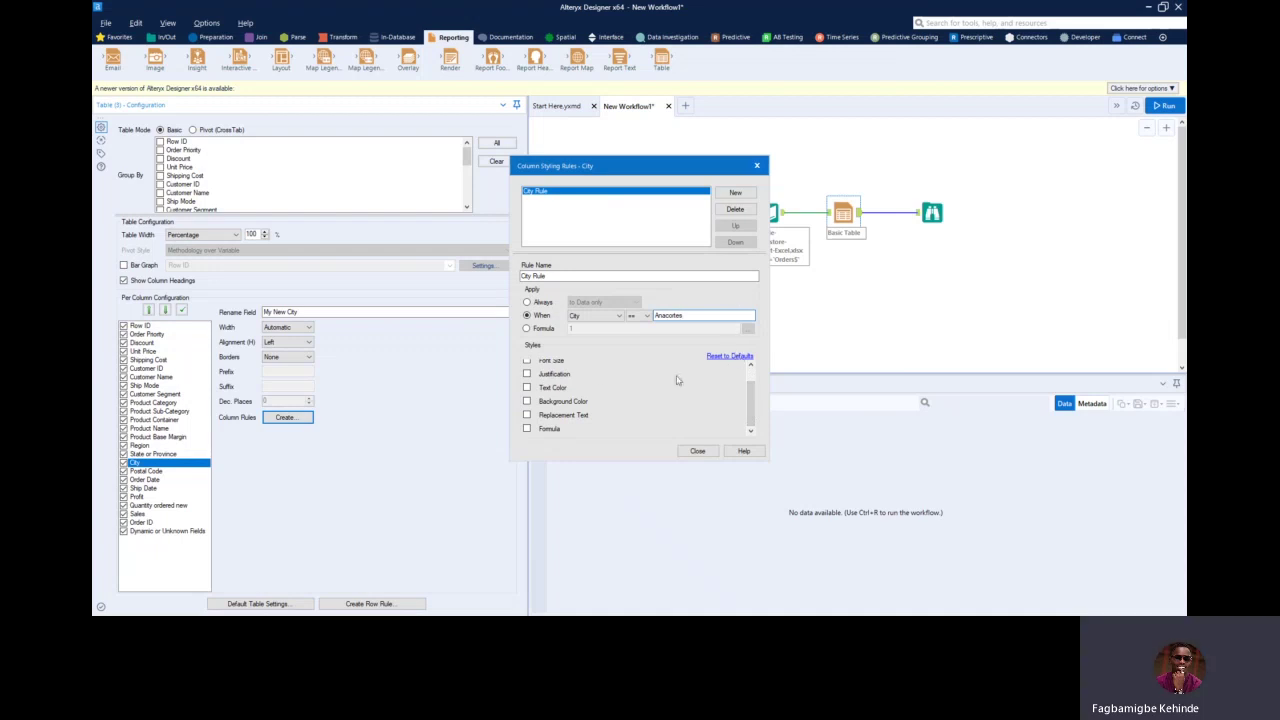
left_click(527, 401)
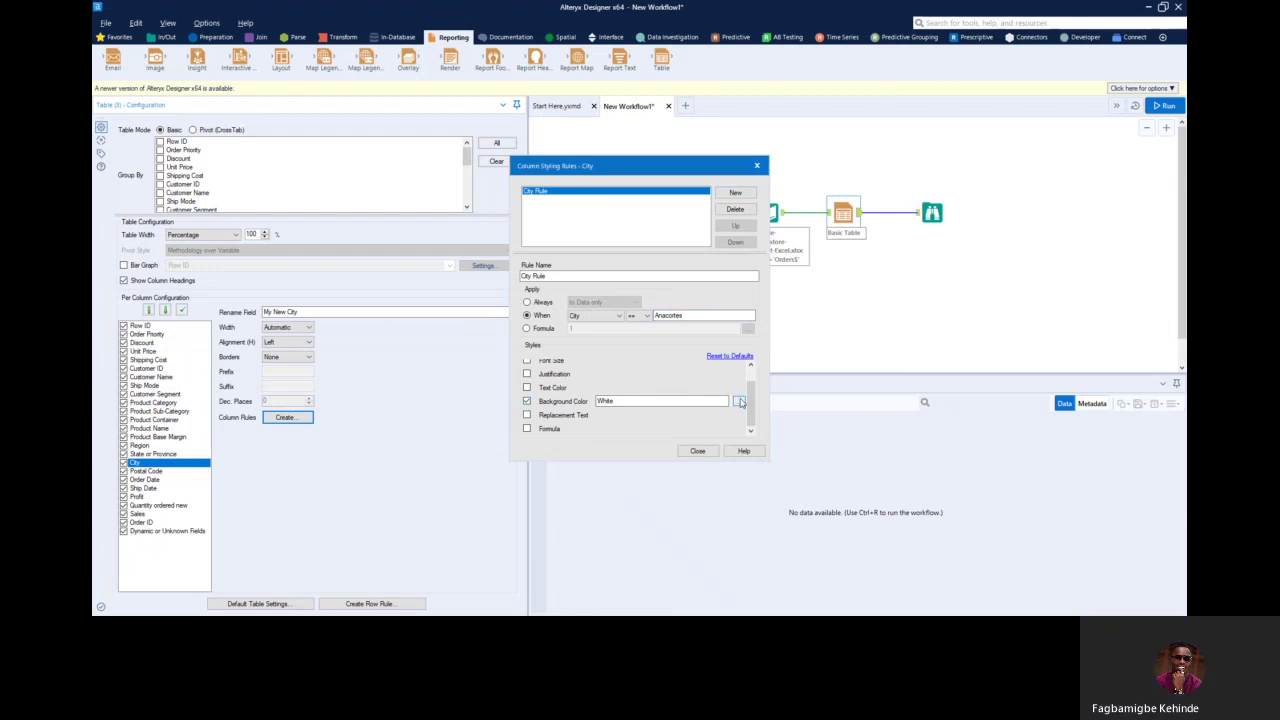
left_click(739, 402)
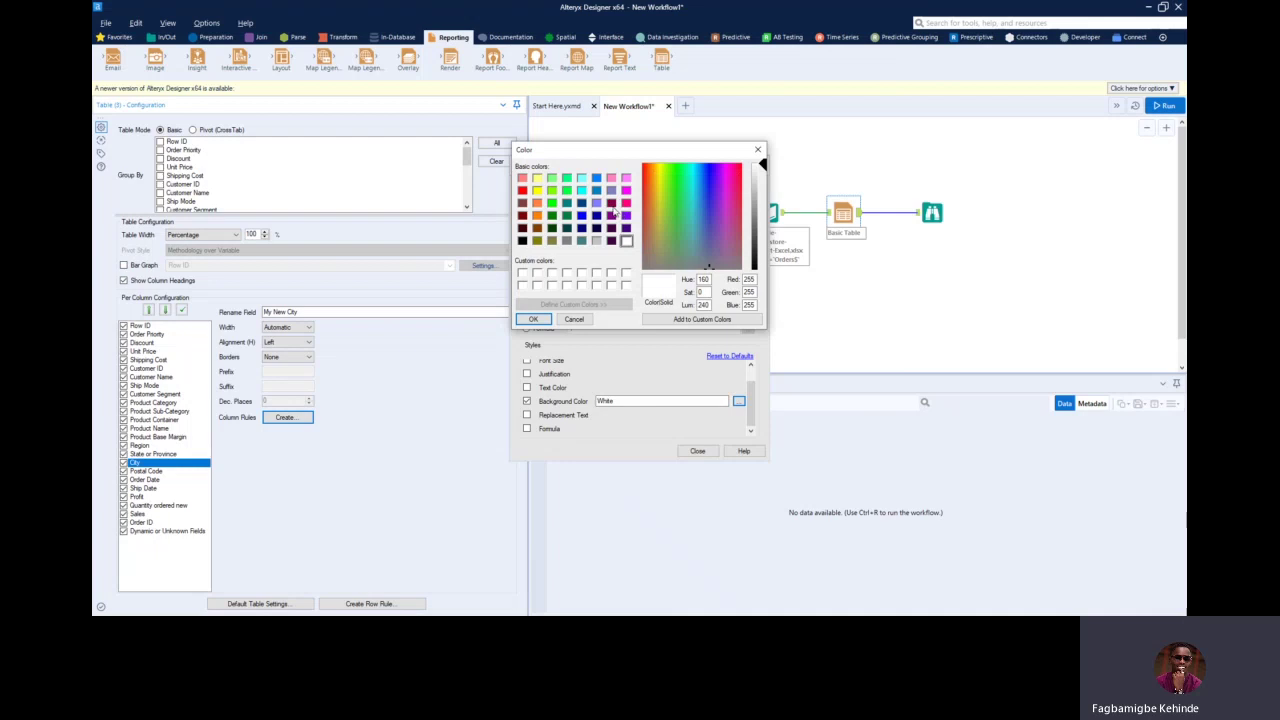
left_click(611, 204)
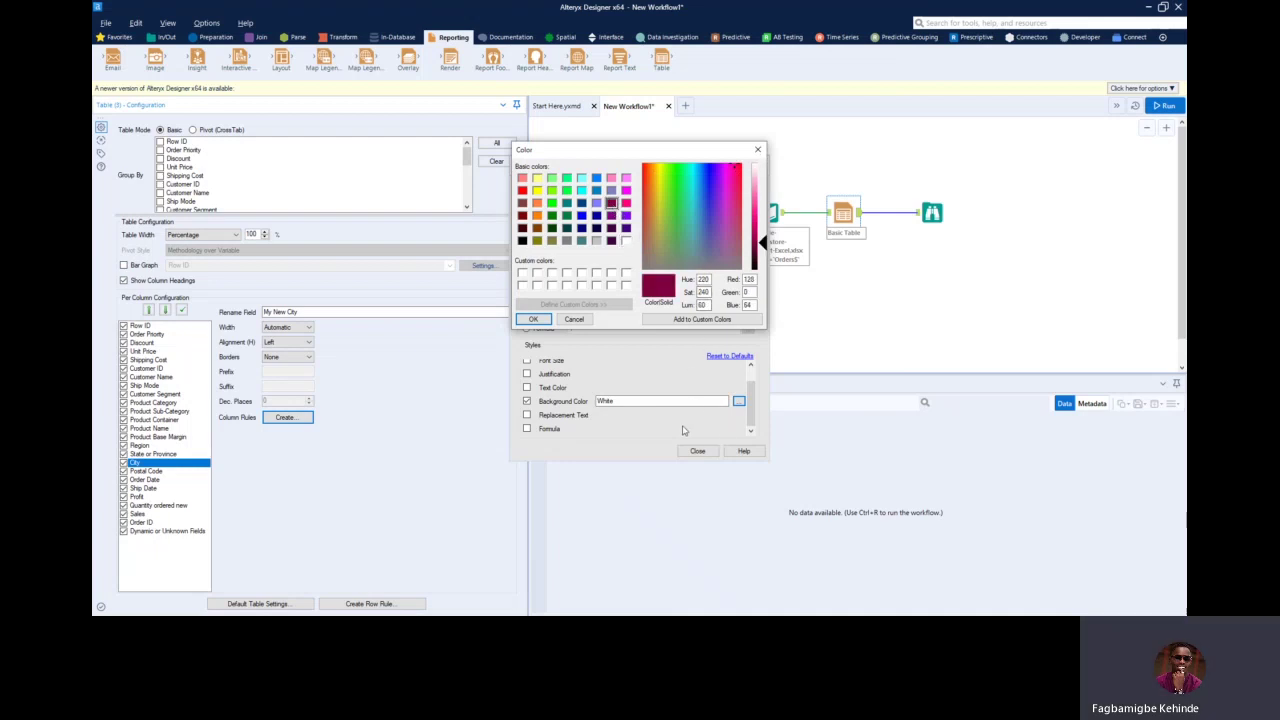
left_click(534, 320)
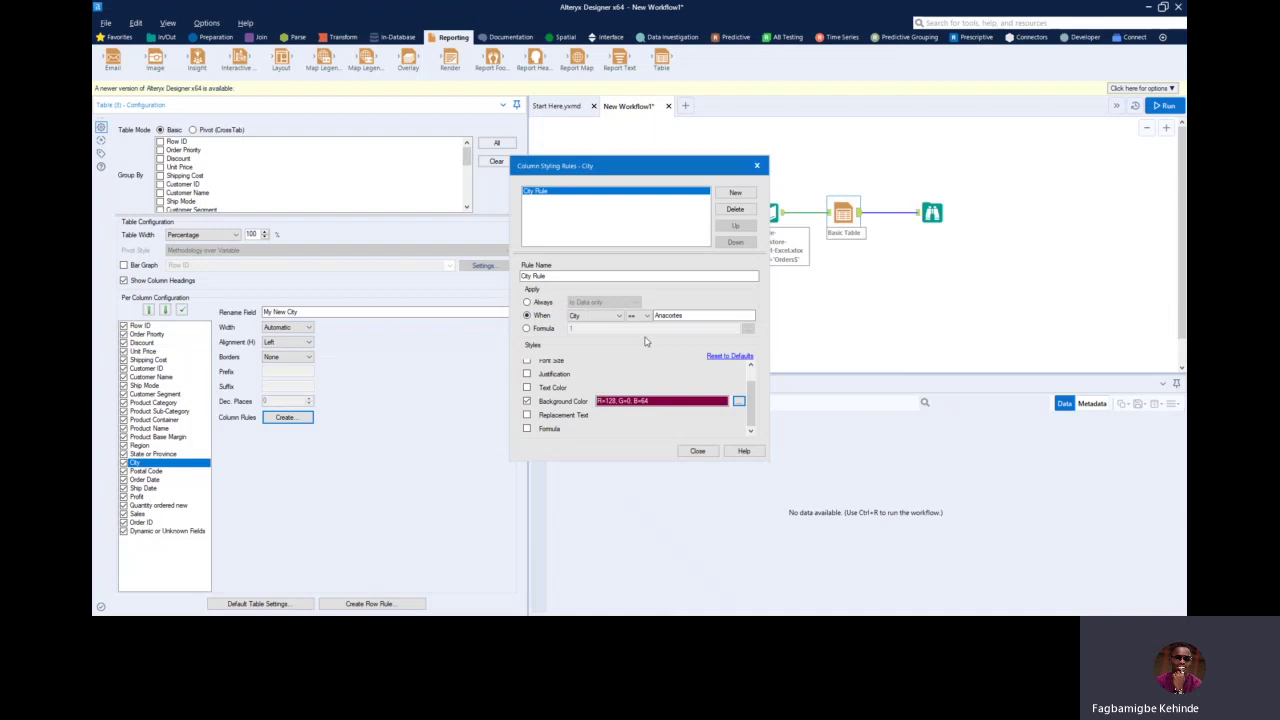
scroll(754, 398, "up", 2)
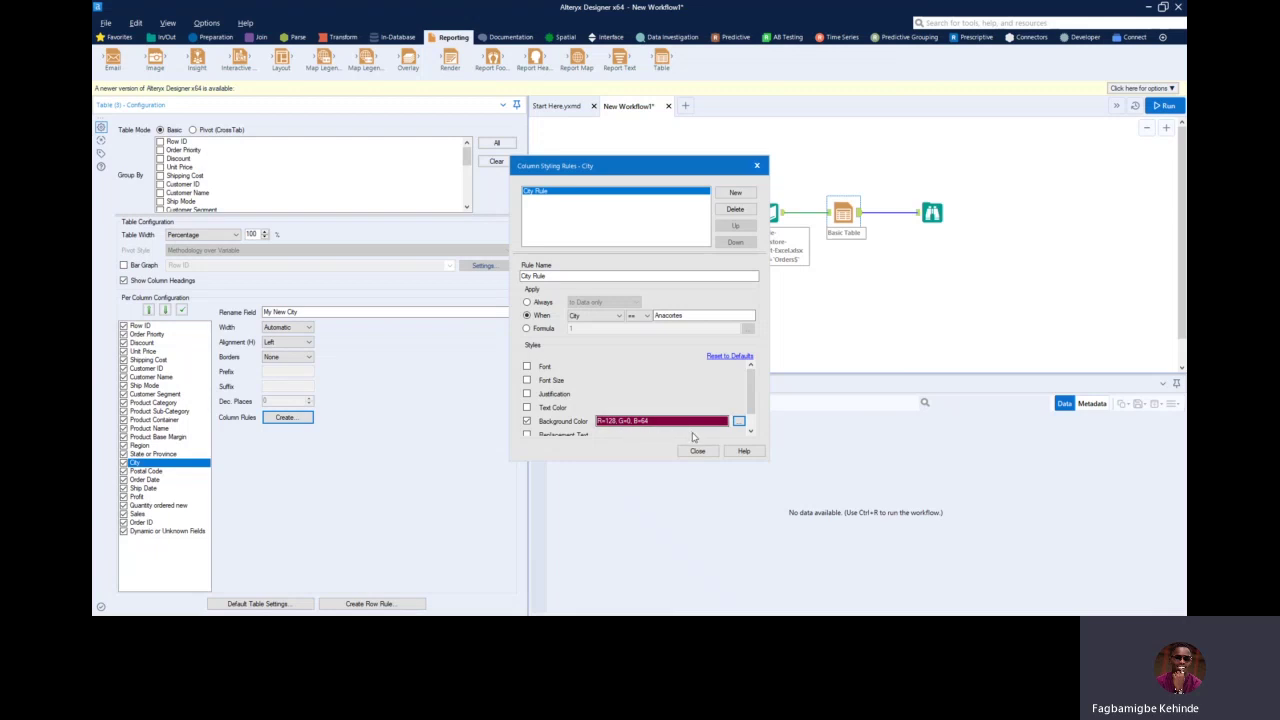
left_click_drag(751, 381, 751, 399)
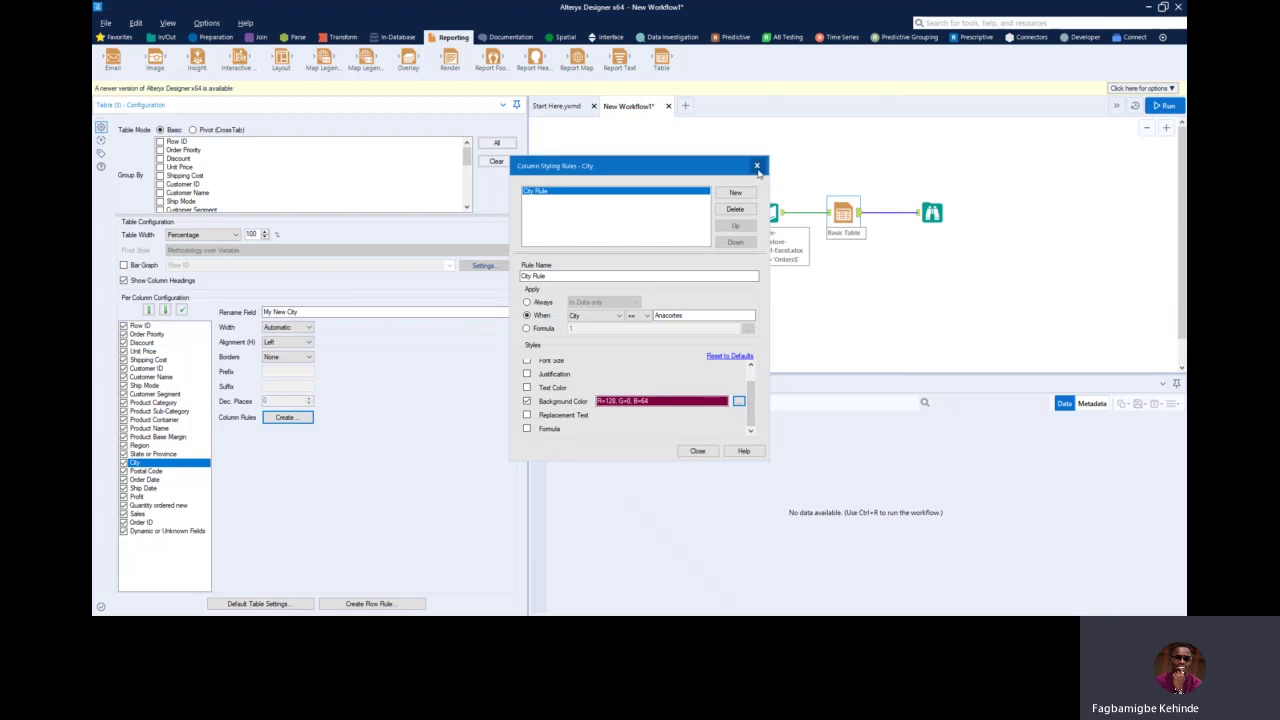
left_click(757, 167)
Run the workflow, view the Browse tool's results and recheck the City field's configuration in the Table tool.
left_click(1163, 106)
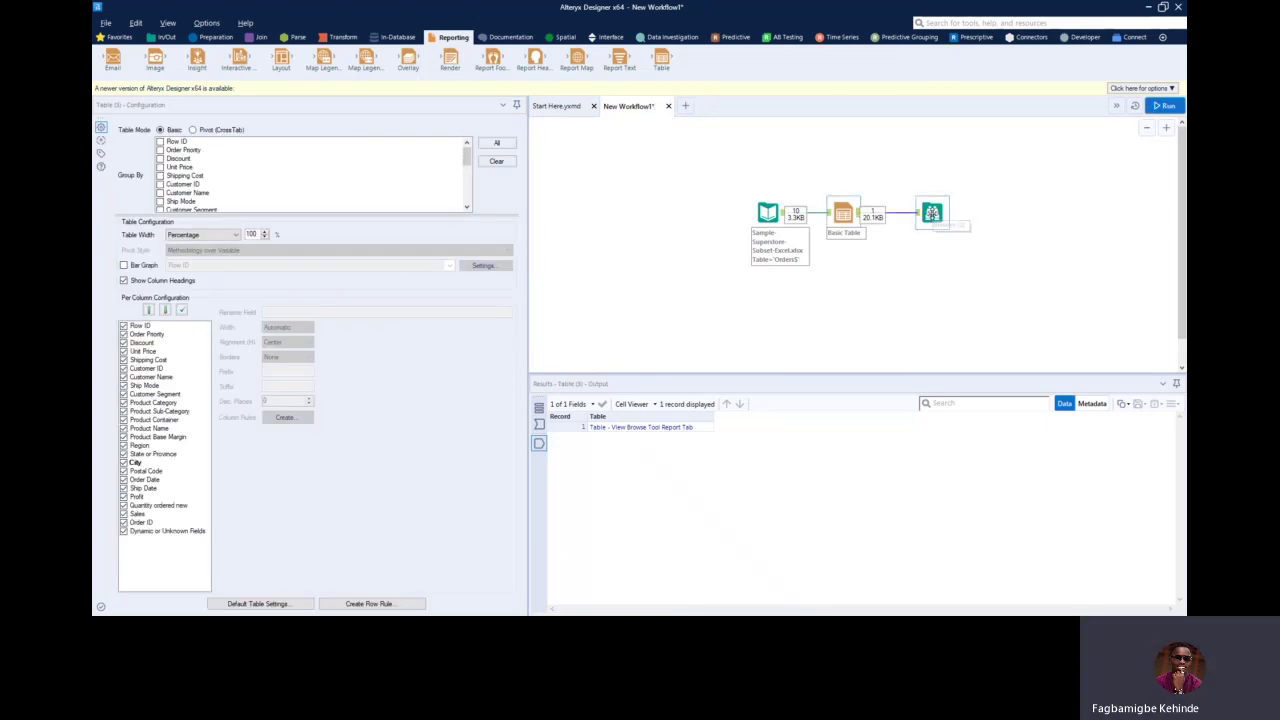
left_click(931, 212)
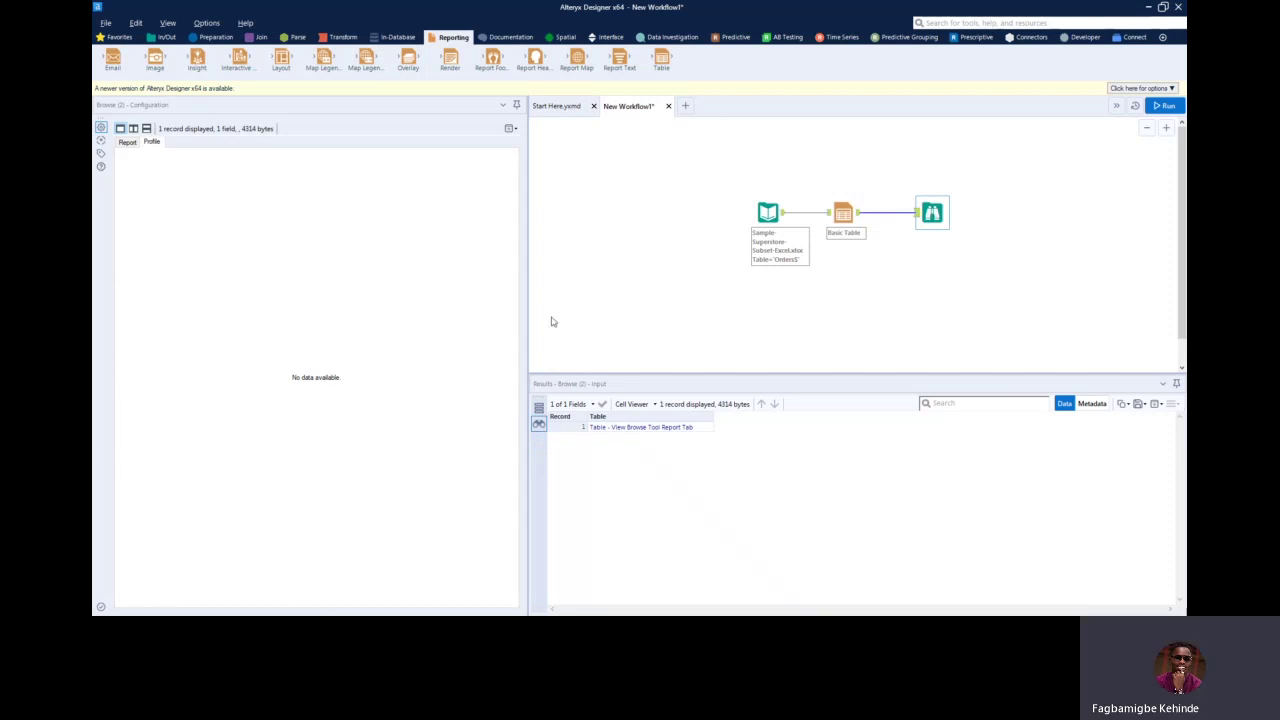
left_click(845, 215)
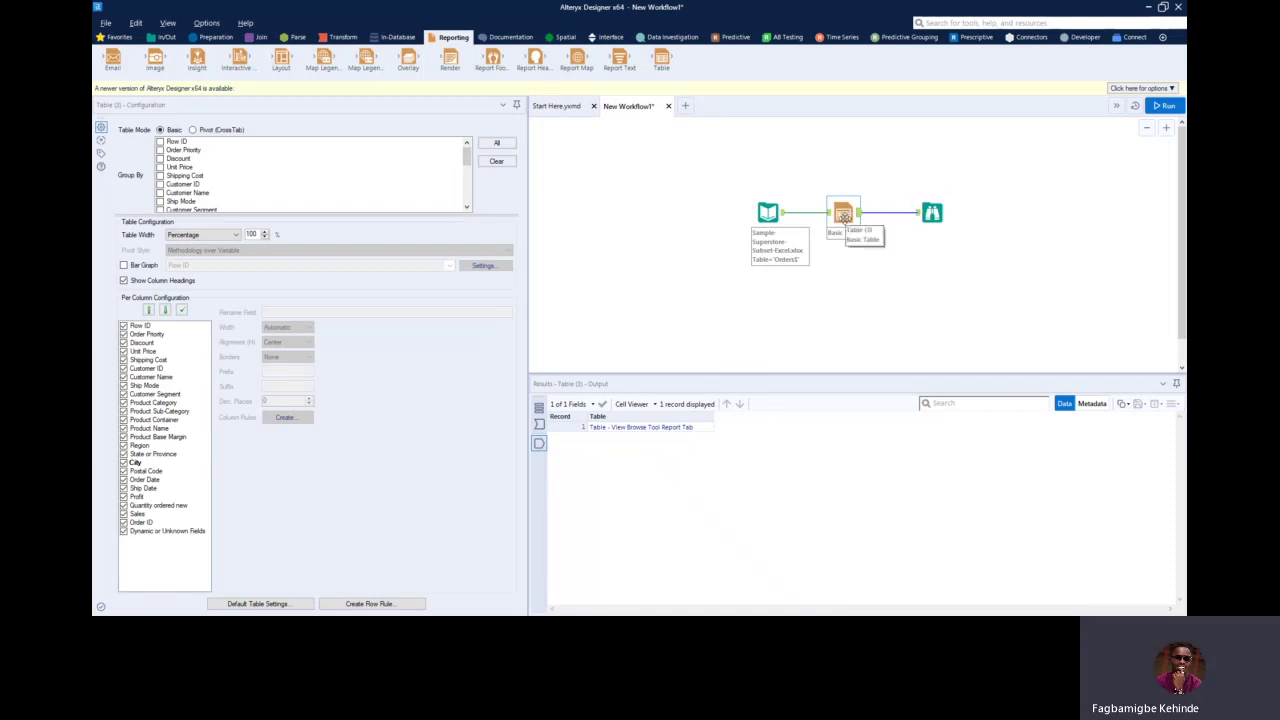
left_click(144, 463)
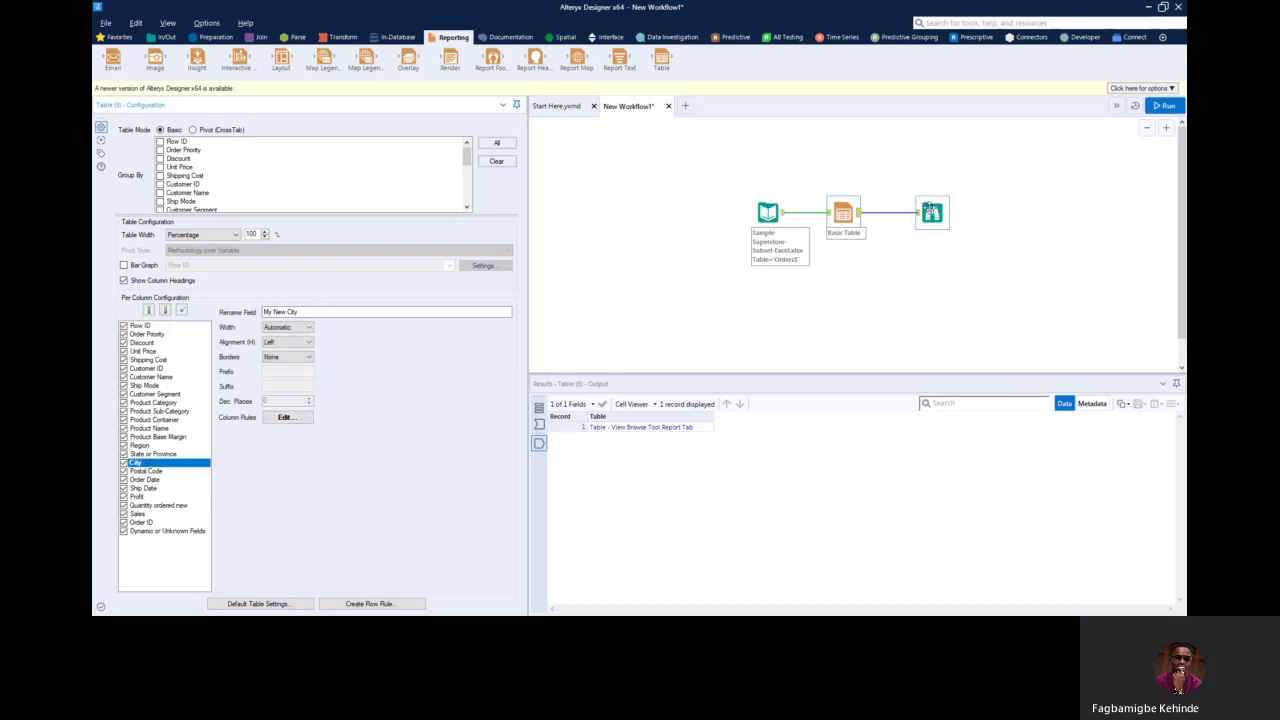
Rerun the workflow with the Browse tool shifted slightly away from the Table tool, and examine its table report across all columns.
left_click_drag(931, 210, 966, 197)
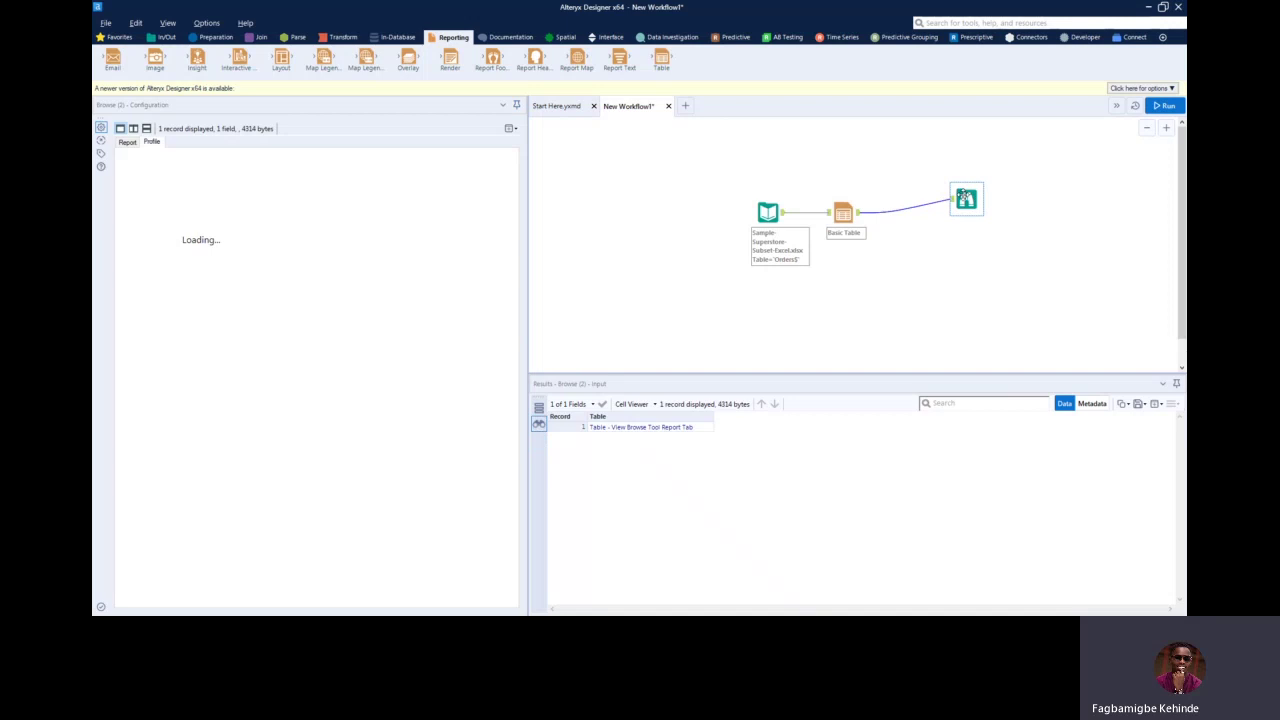
left_click(1165, 106)
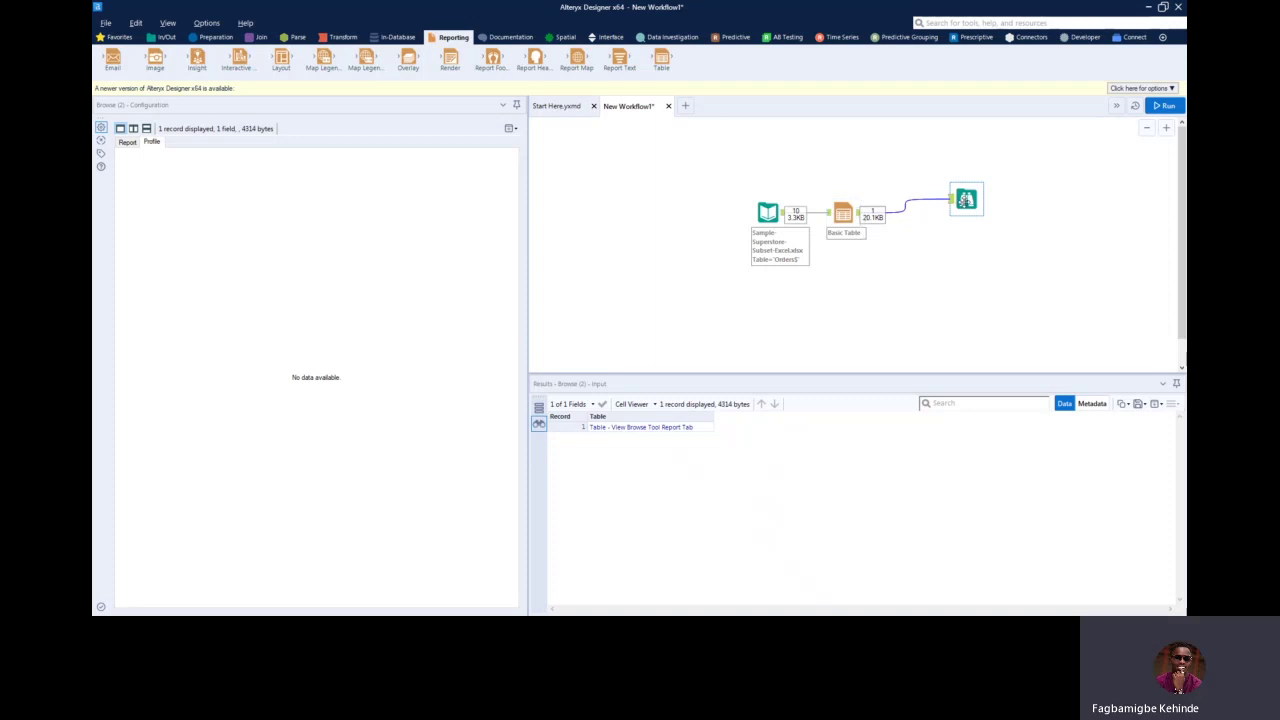
left_click(127, 142)
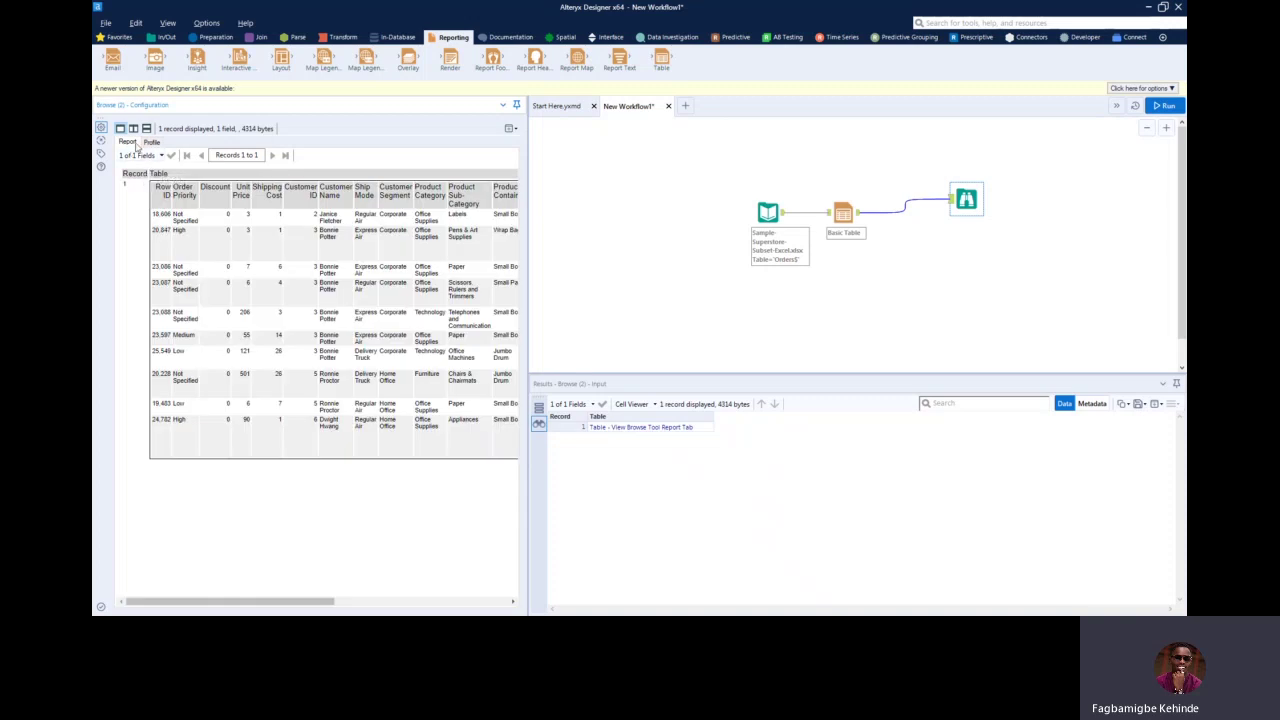
left_click_drag(273, 604, 448, 604)
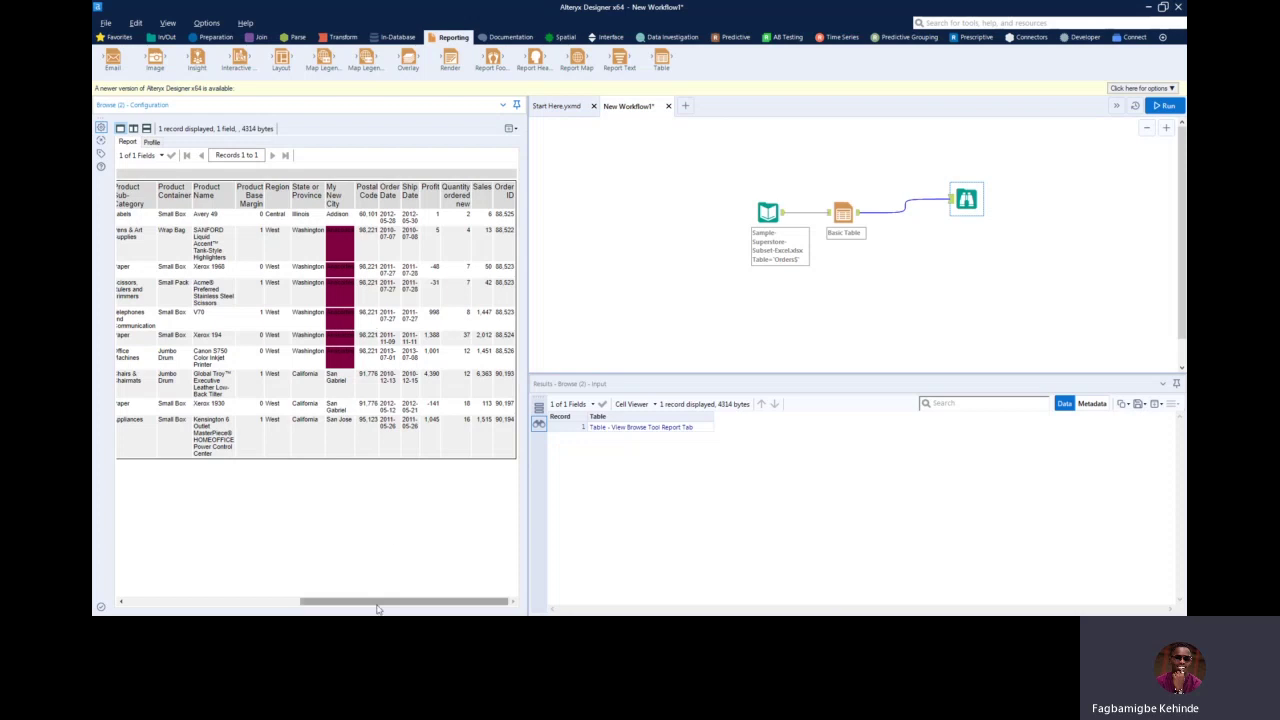
left_click_drag(380, 603, 200, 580)
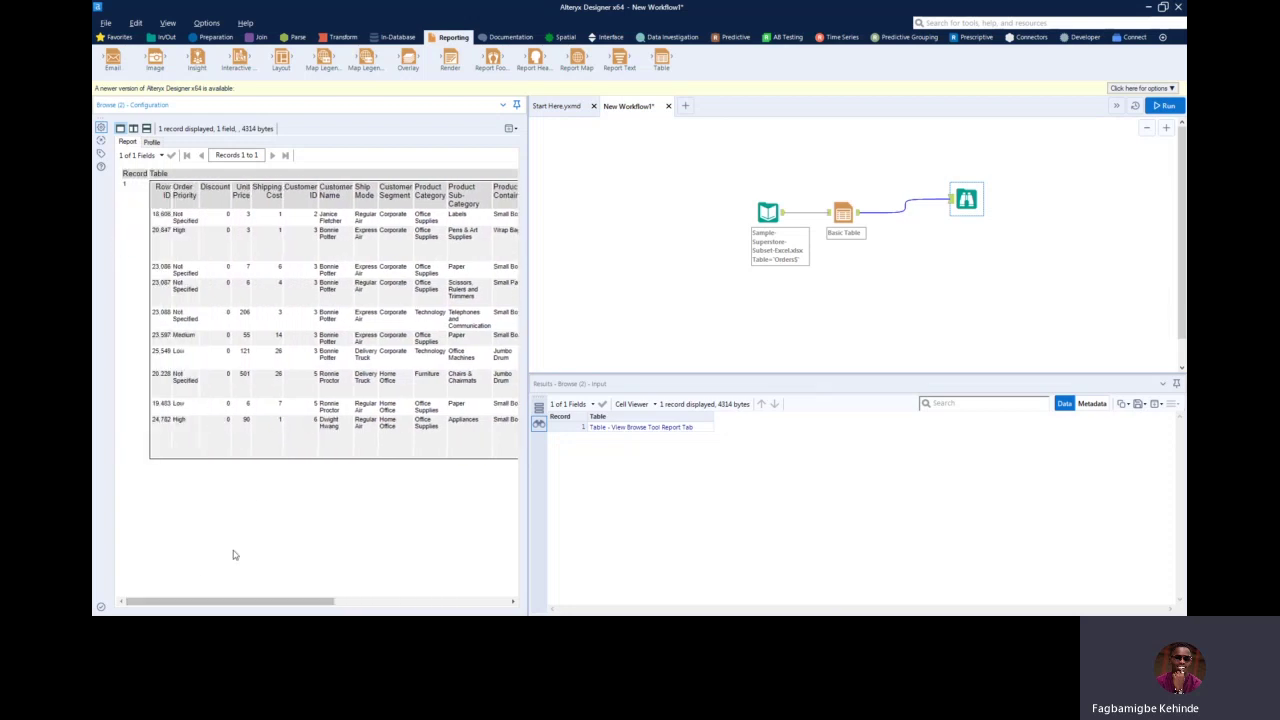
left_click_drag(253, 601, 176, 572)
left_click_drag(317, 601, 488, 586)
Create a row rule in the Table tool named City Row Rule that applies when City == Anacortes.
left_click(843, 213)
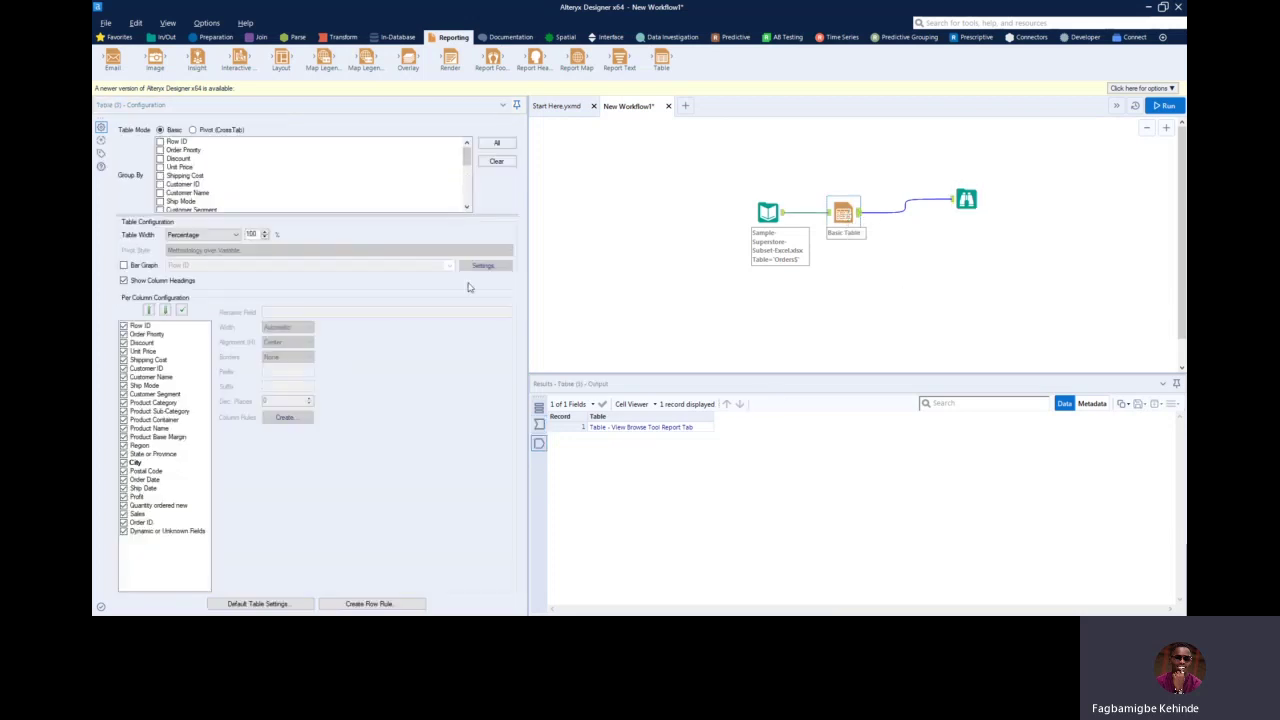
left_click(140, 463)
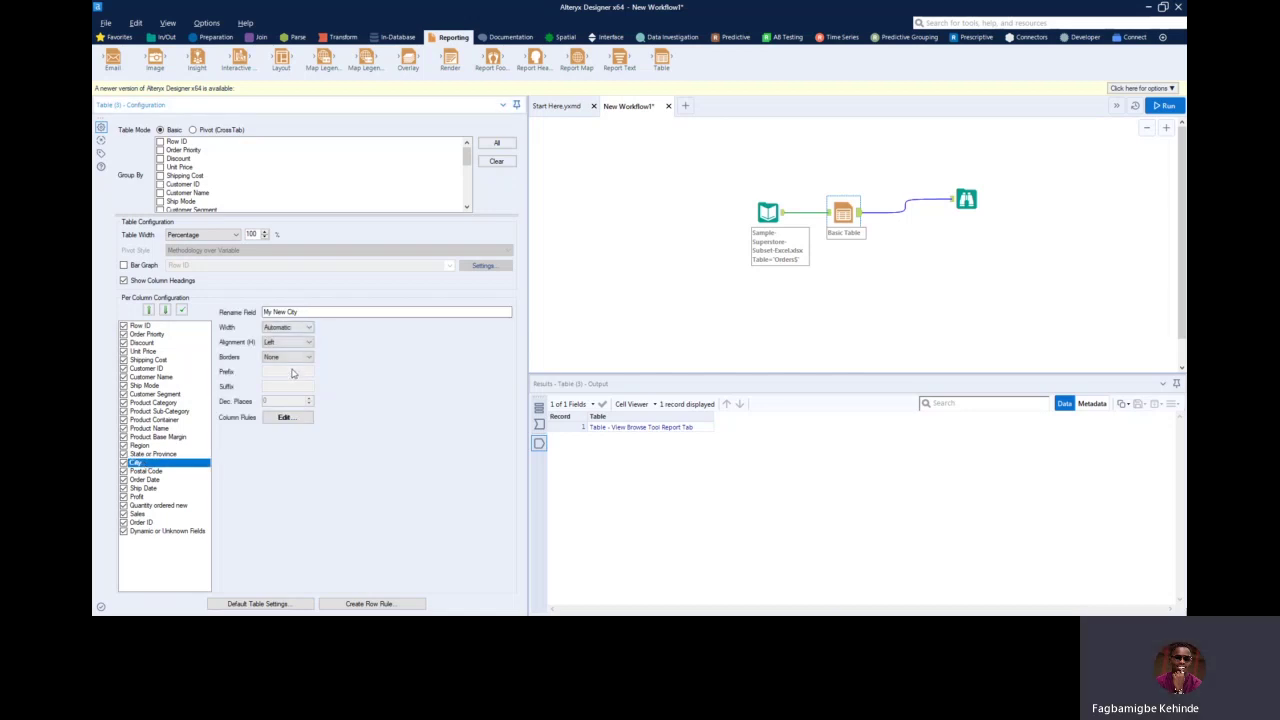
left_click(380, 606)
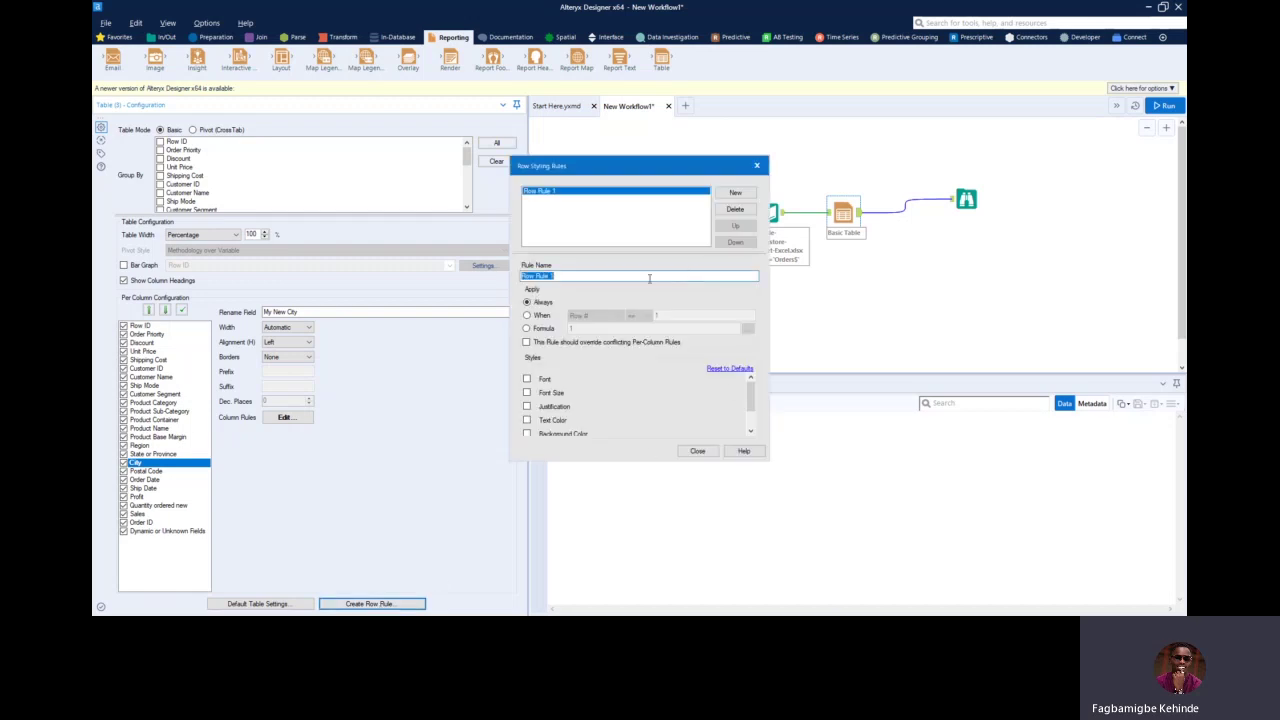
type("City Row ")
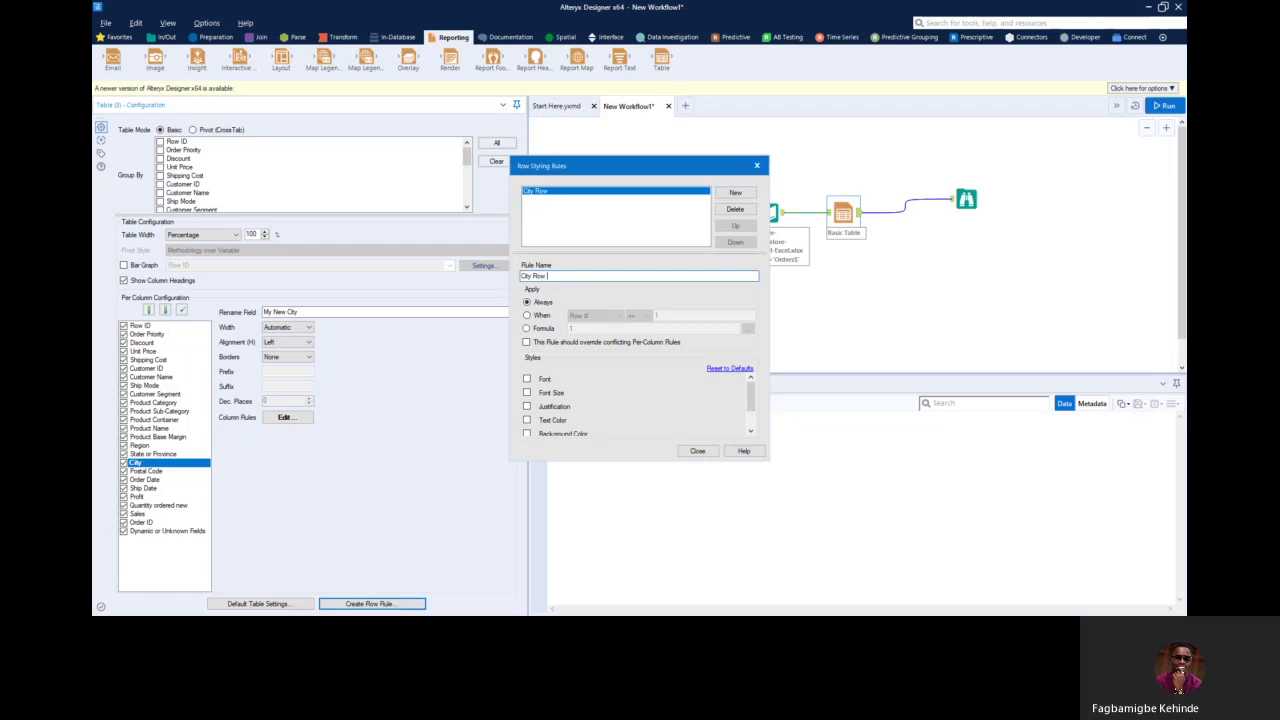
type("Rule")
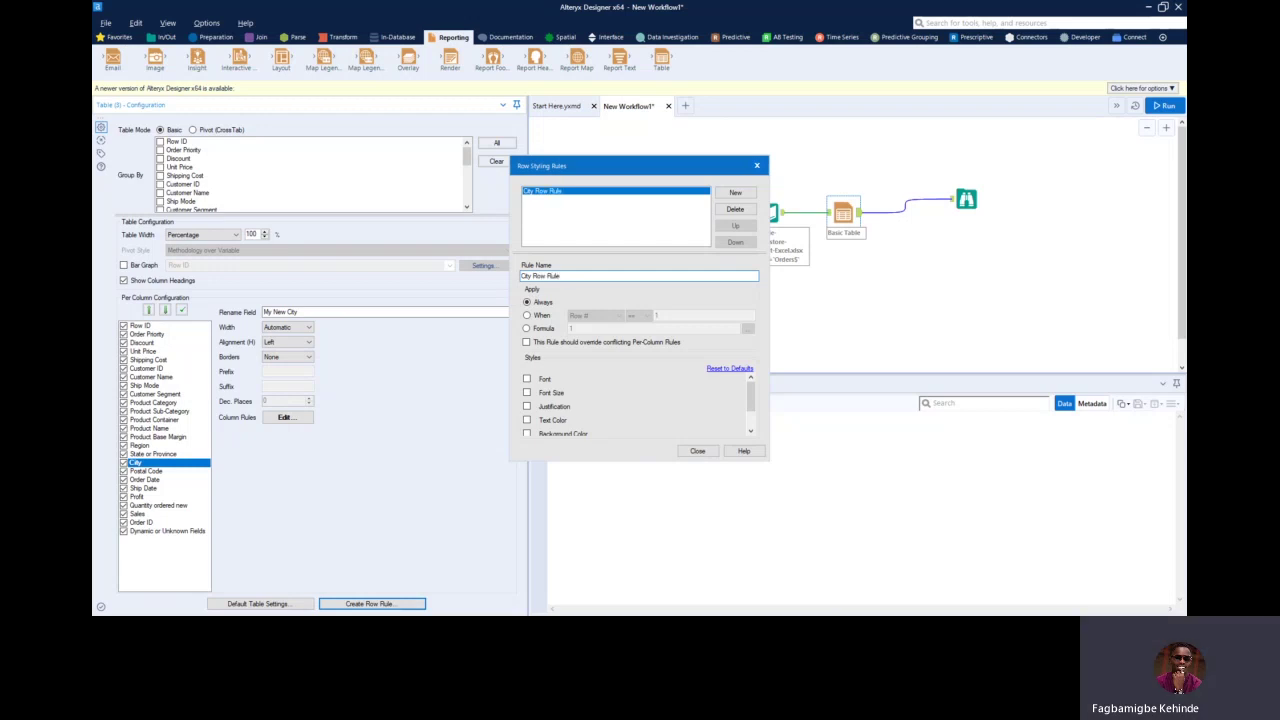
left_click(537, 316)
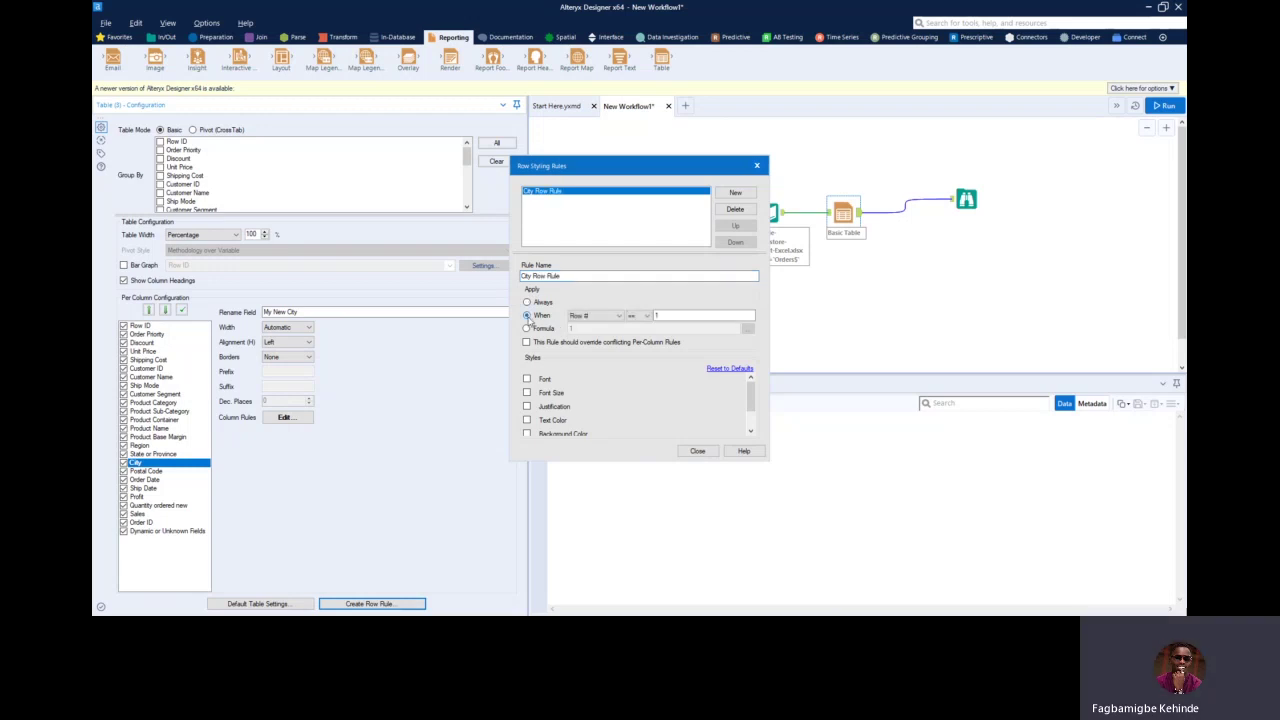
left_click(619, 316)
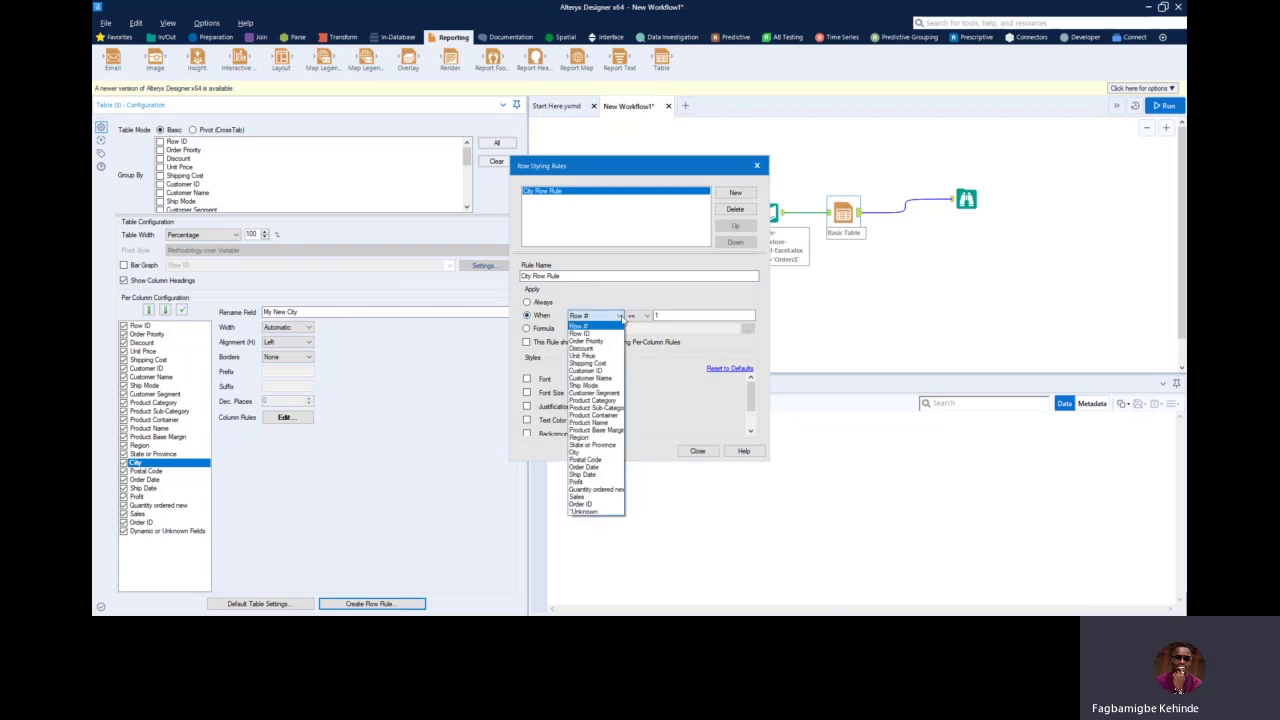
left_click(600, 453)
left_click(677, 318)
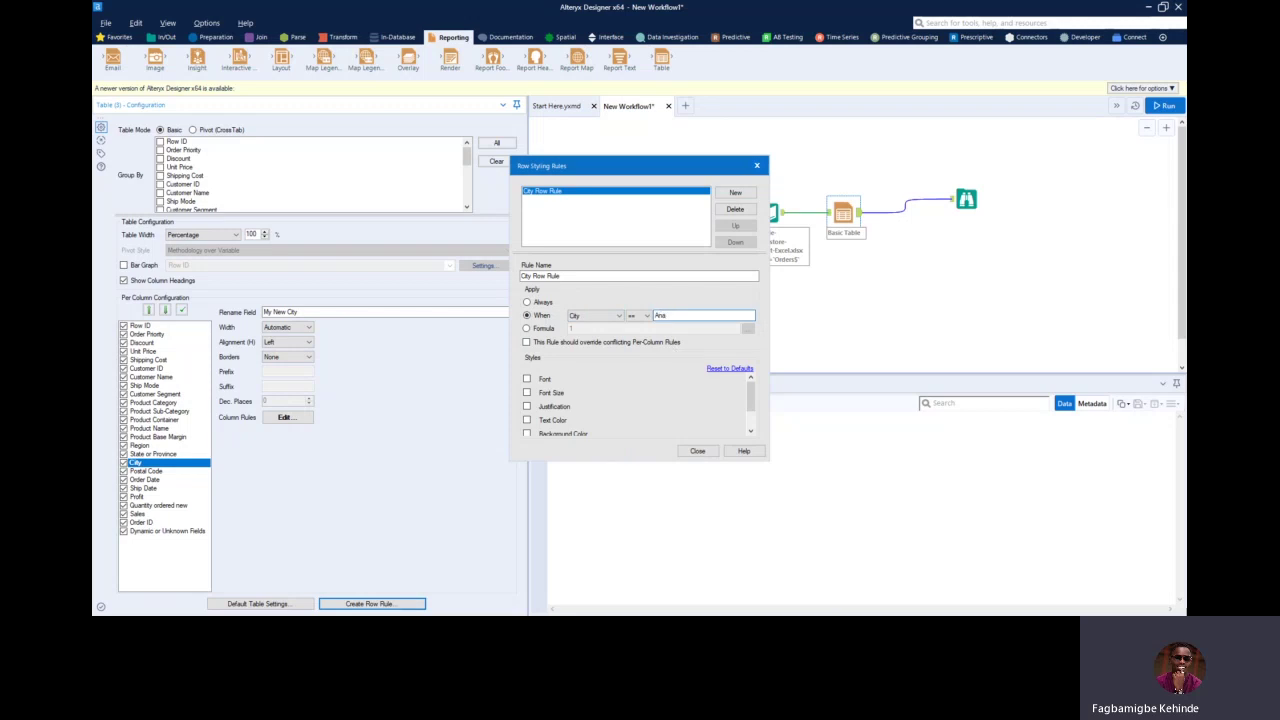
type("Anacortes")
Set the City Row Rule's text colour to olive (R=128, G=128, B=64).
left_click_drag(754, 403, 752, 420)
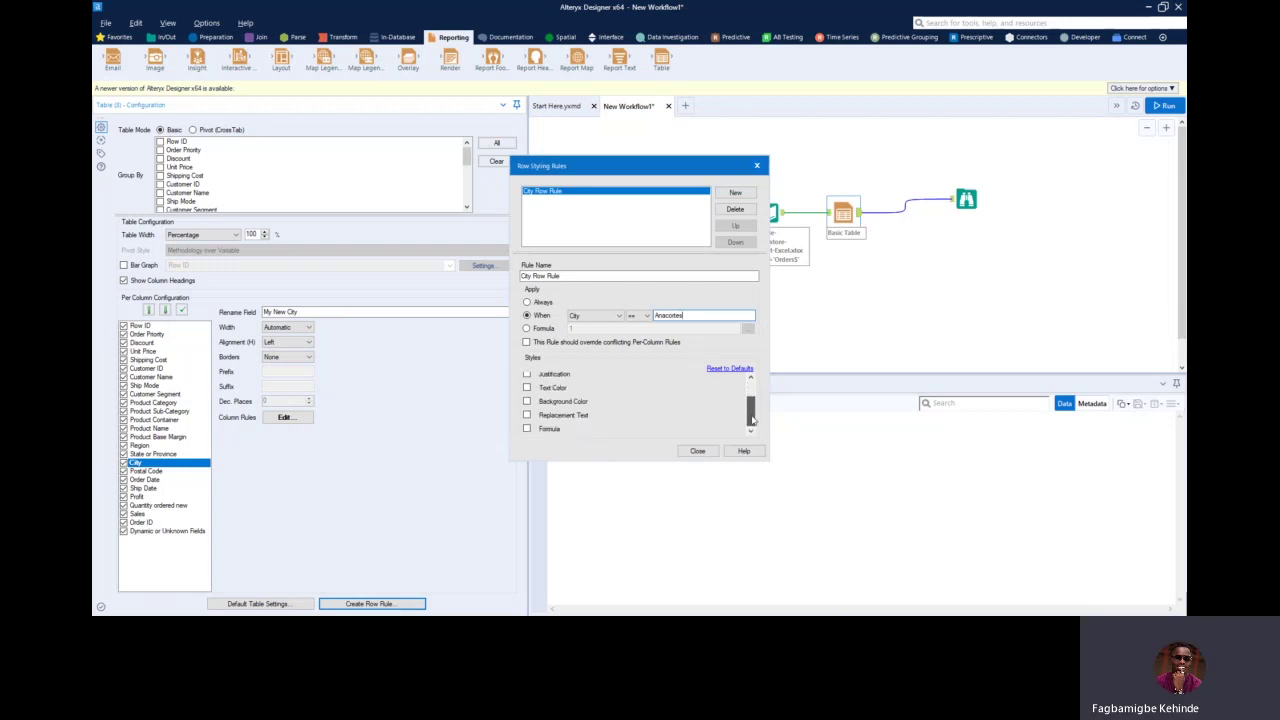
left_click(527, 387)
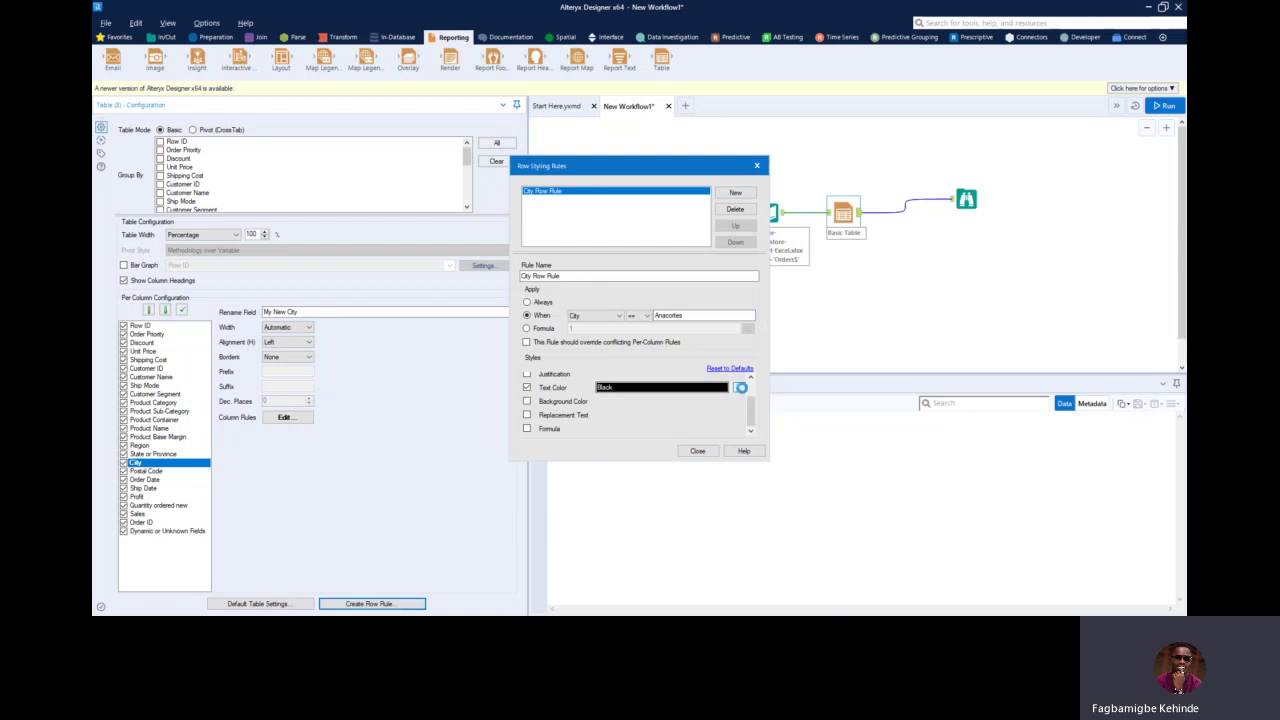
left_click(740, 387)
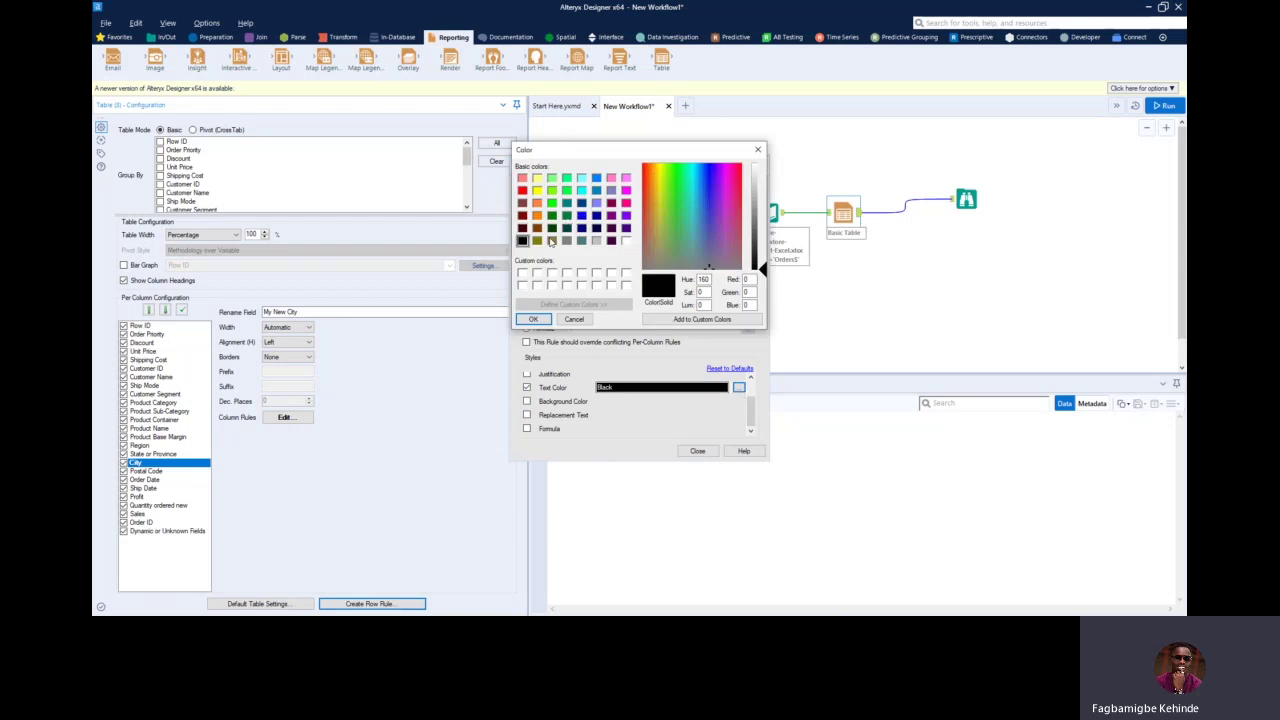
left_click(551, 241)
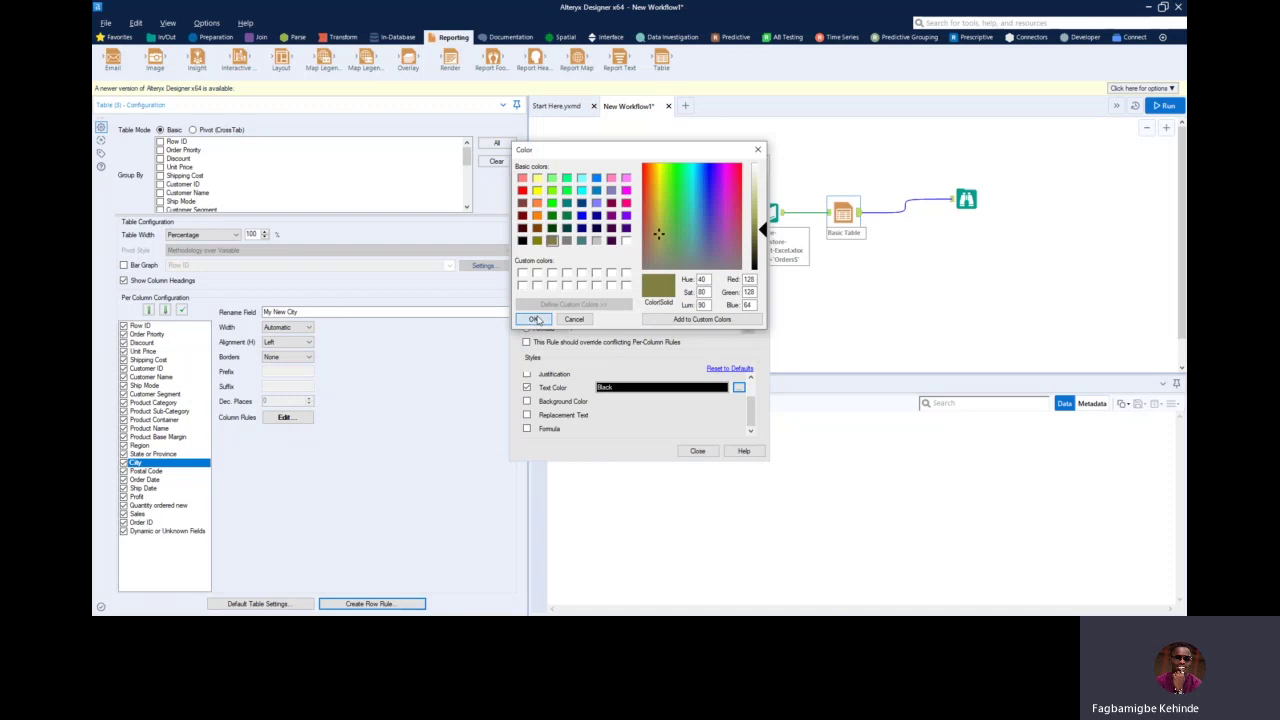
left_click(533, 319)
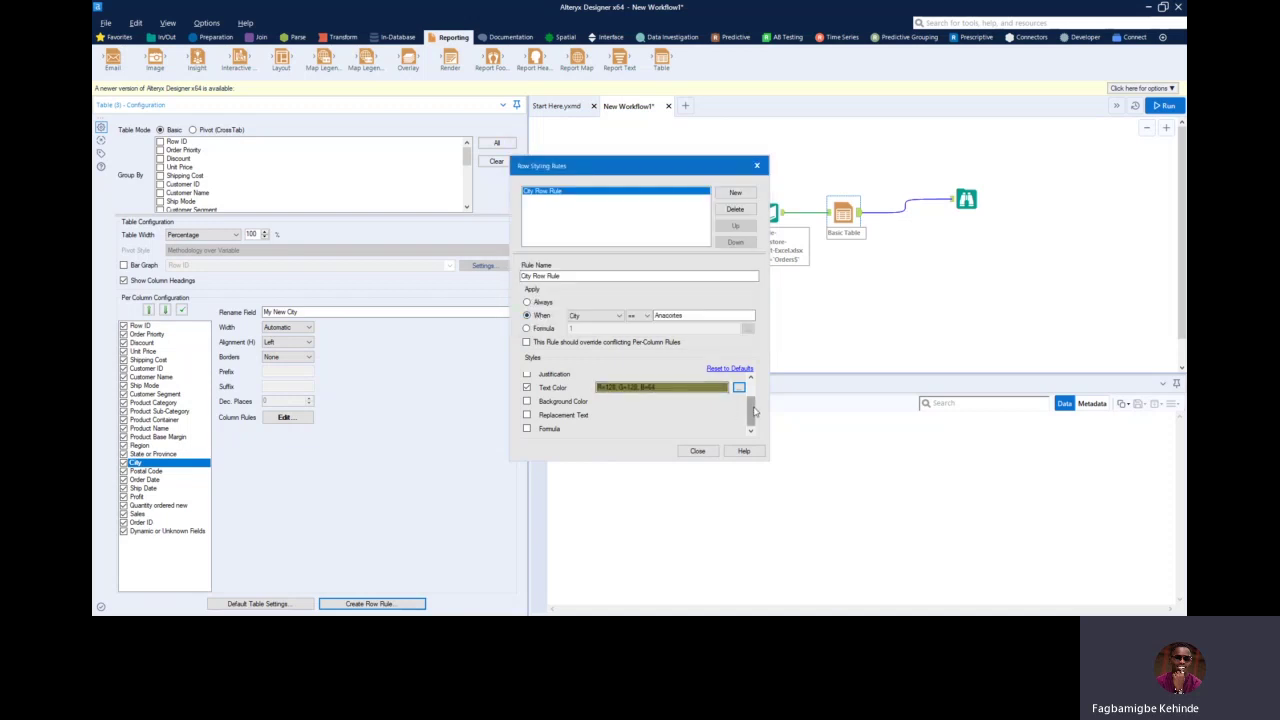
scroll(755, 410, "up", 2)
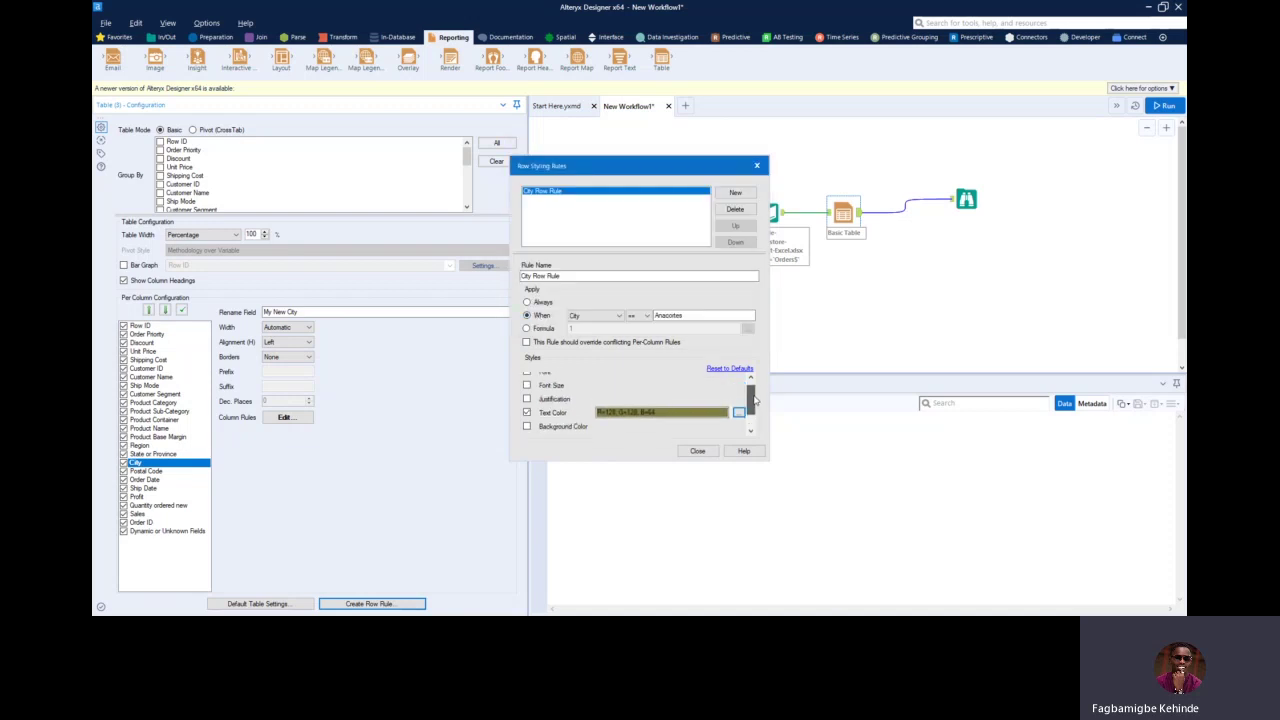
Enable the font size style at 10 for the City Row Rule and close the row styling rules.
left_click(527, 392)
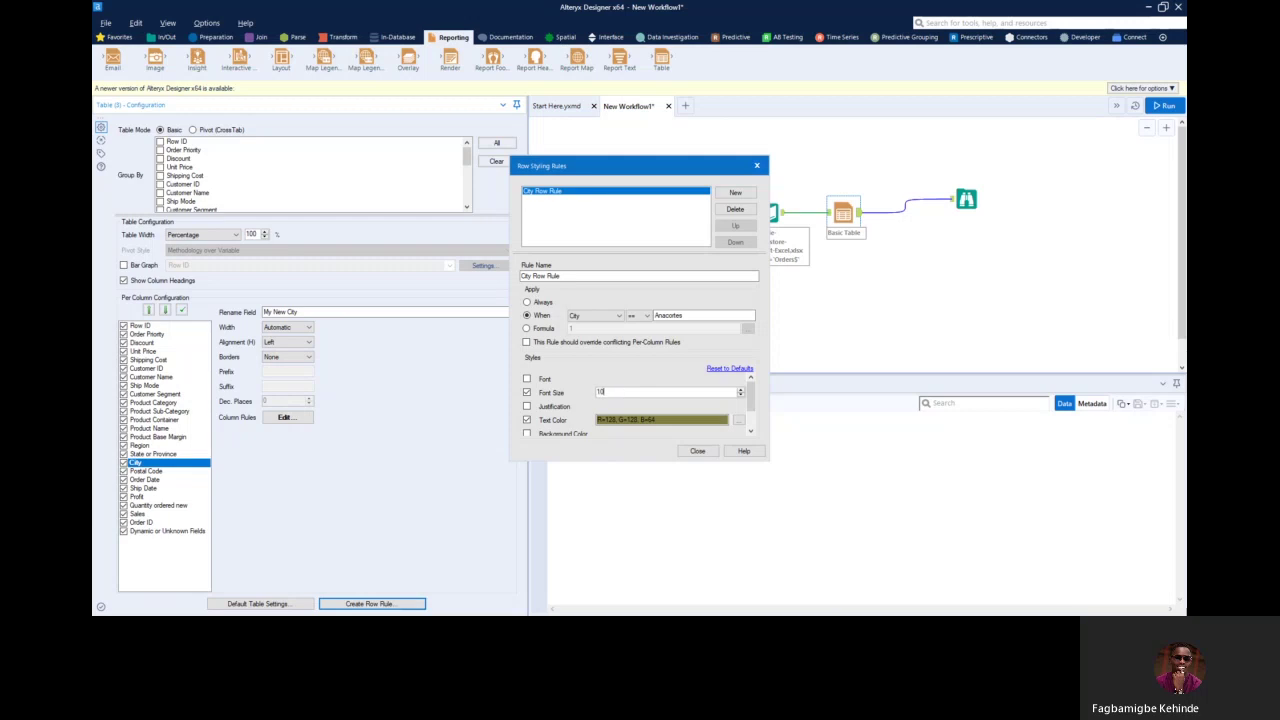
scroll(752, 410, "down", 2)
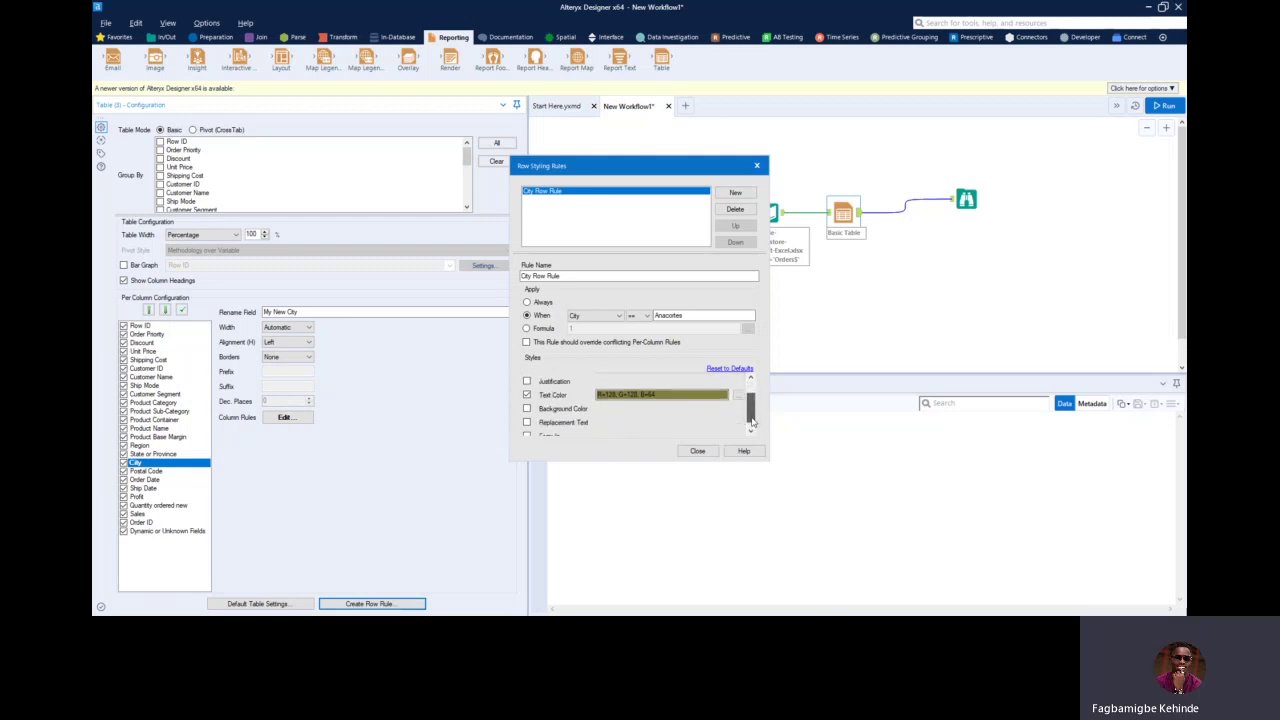
left_click(706, 451)
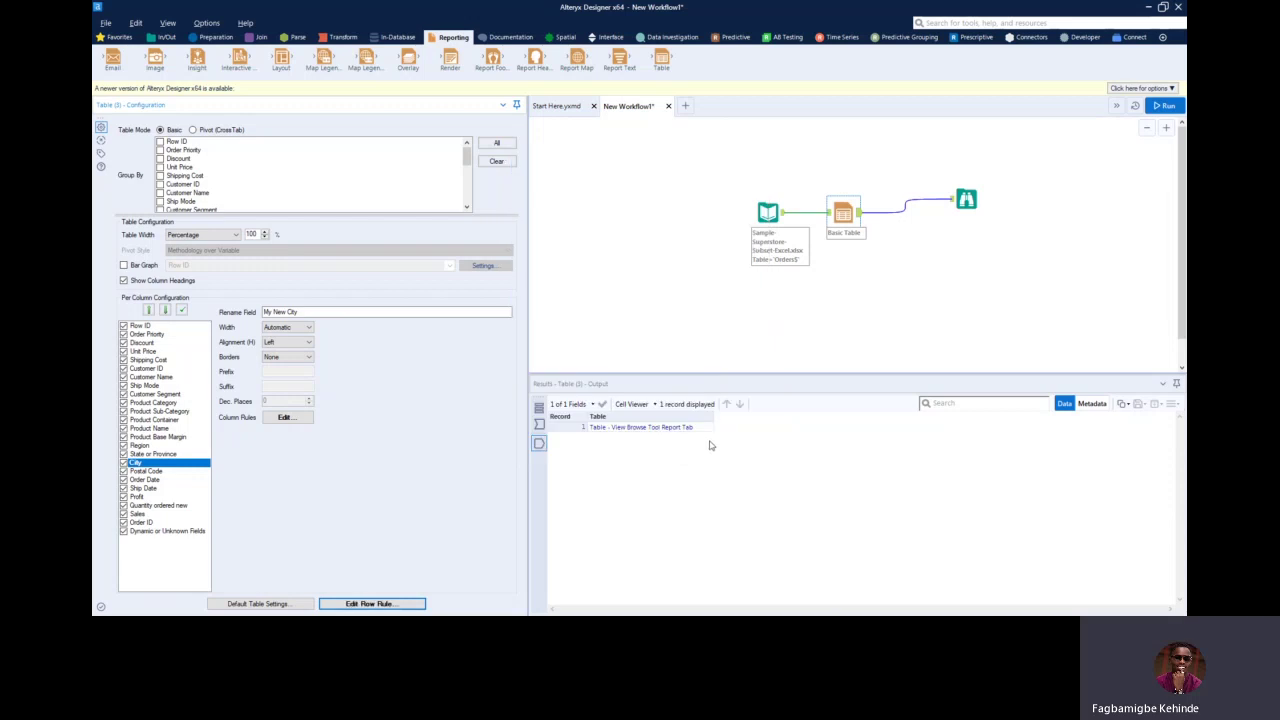
Run the workflow and examine the Browse tool's table report for the City Row Rule's font size and text colour.
left_click(1163, 105)
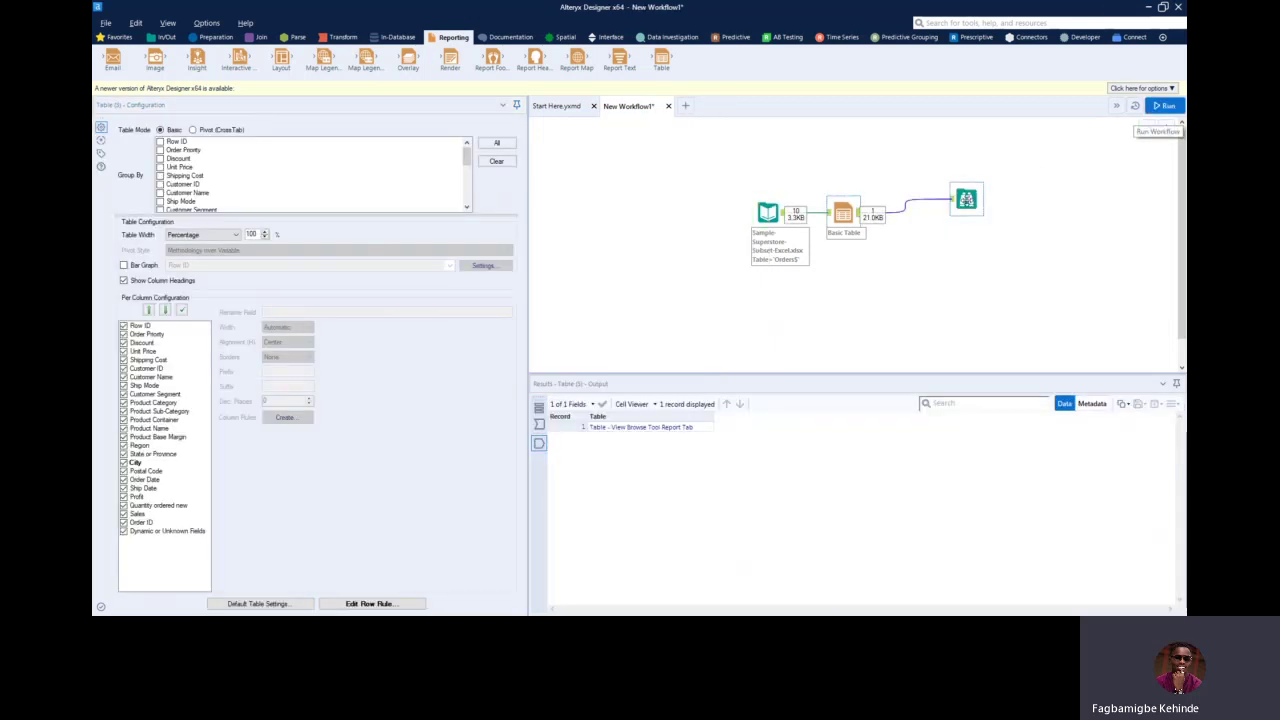
left_click(966, 200)
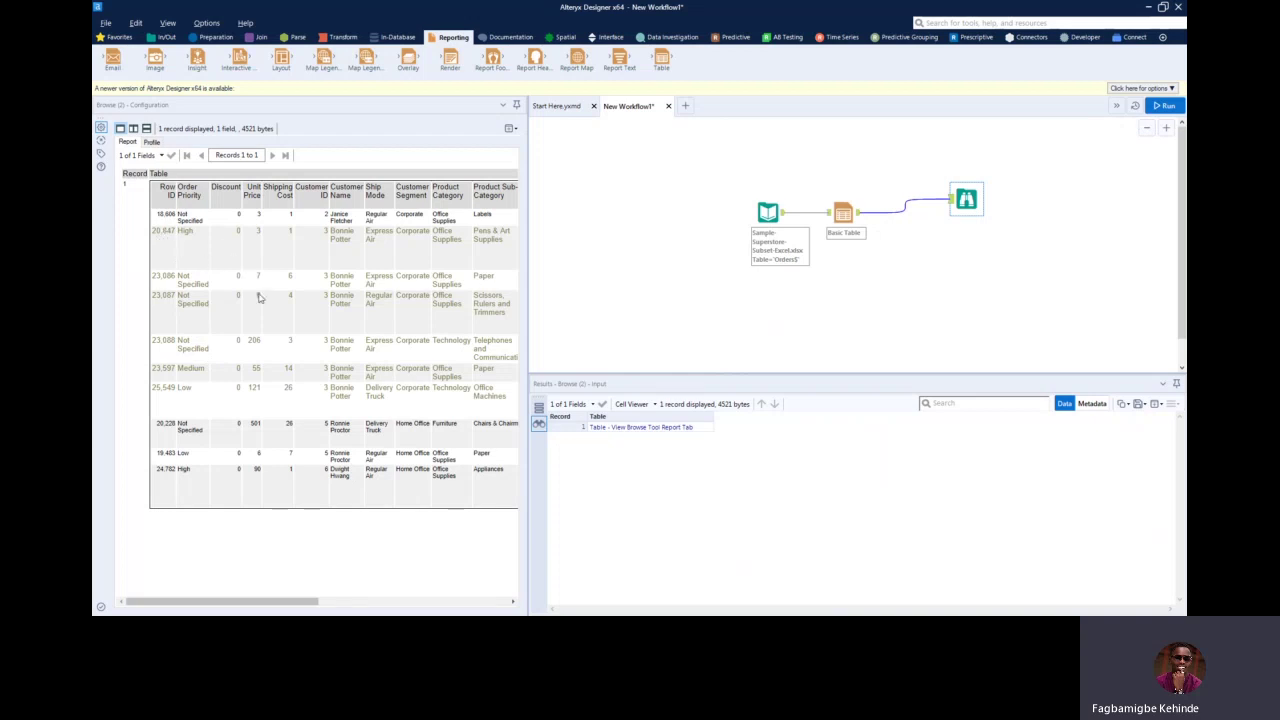
left_click_drag(215, 601, 363, 601)
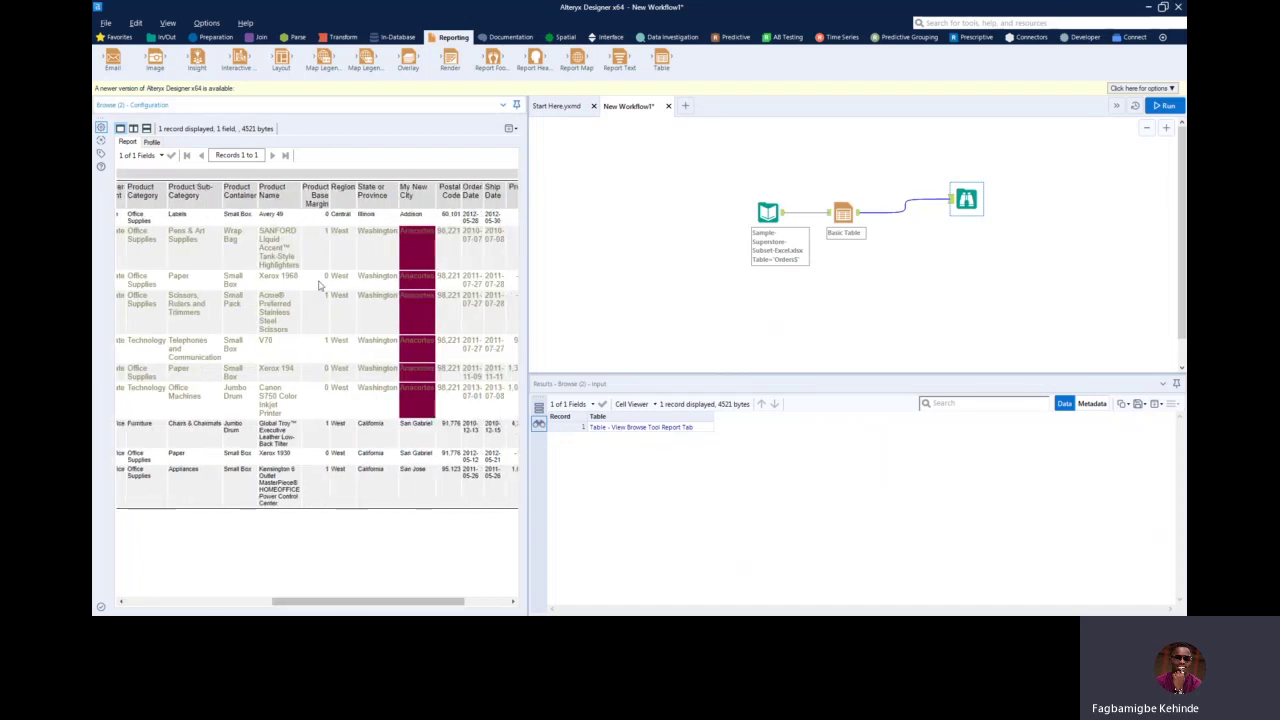
scroll(314, 318, "left", 5)
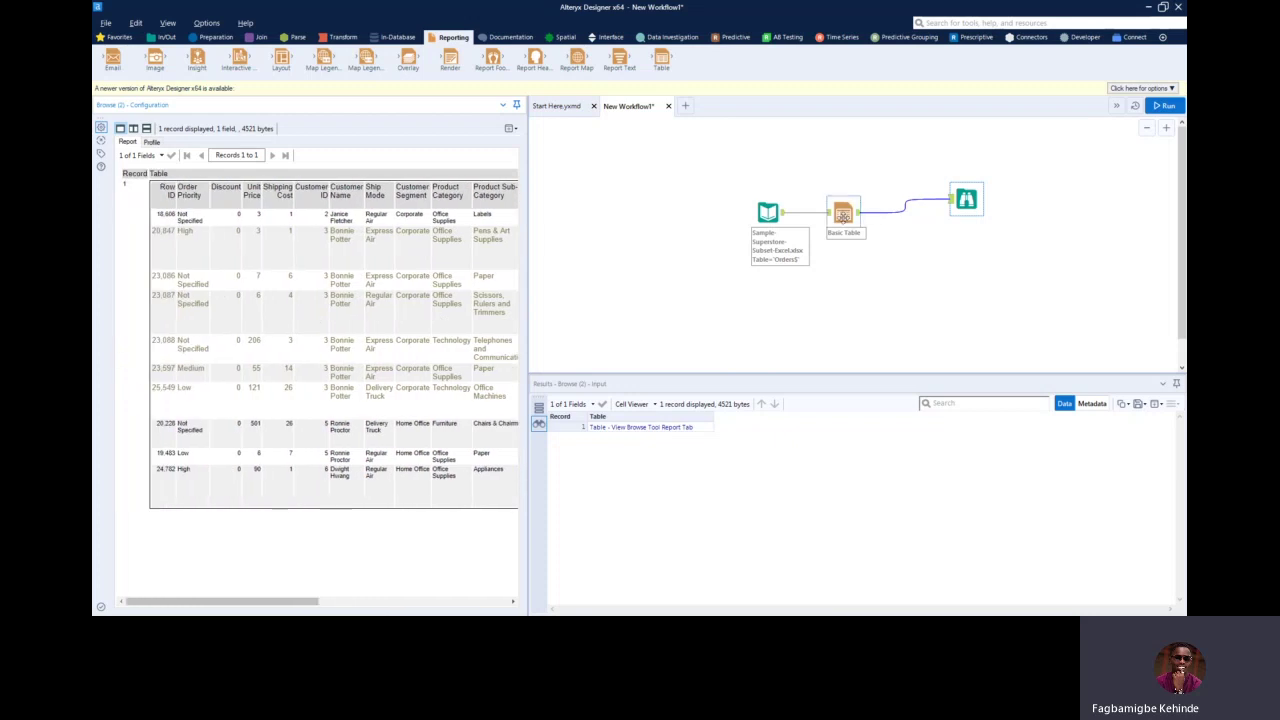
Reopen the Table tool's City Row Rule and set its background colour to light yellow (R=255, G=255, B=128).
left_click(843, 212)
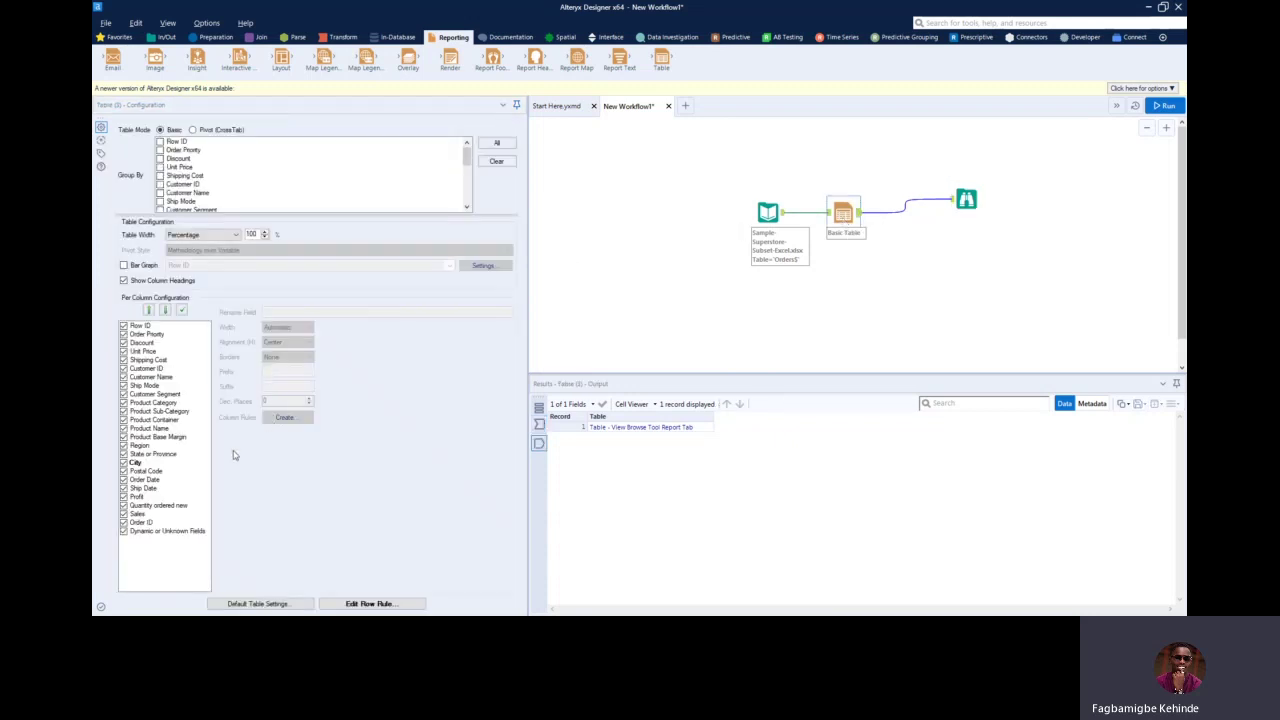
left_click(171, 463)
left_click(351, 604)
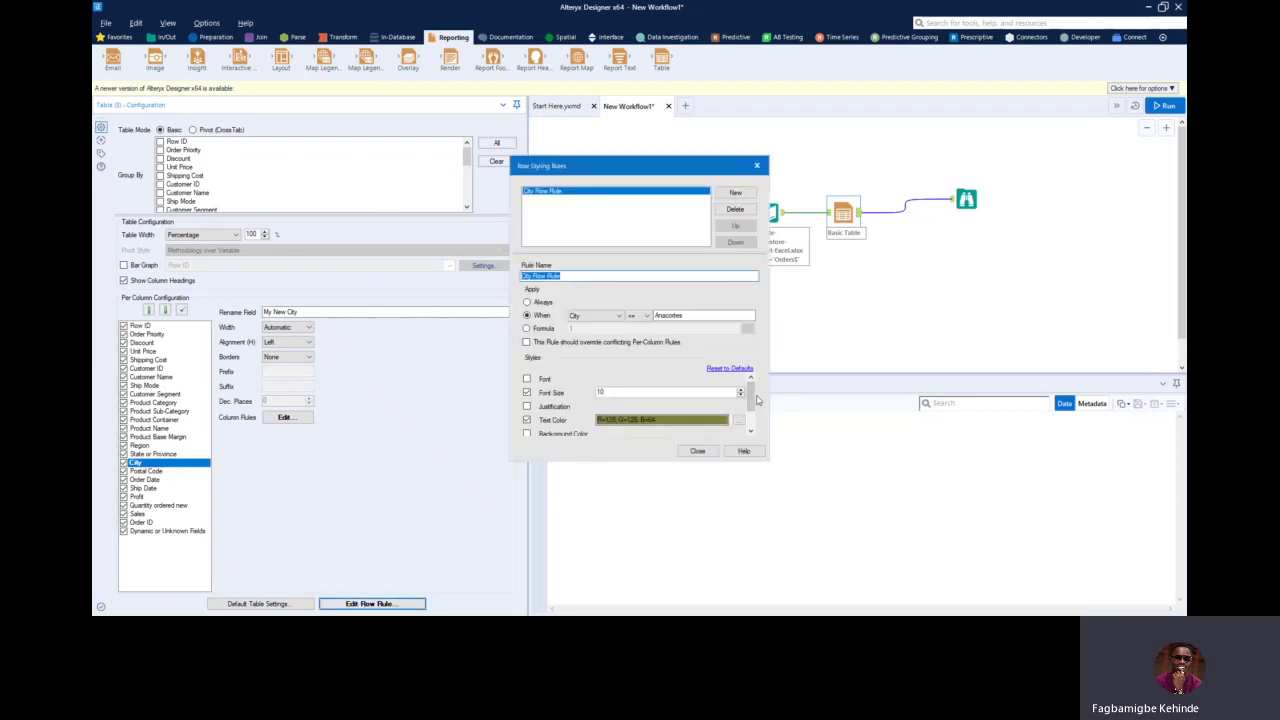
scroll(752, 400, "down", 2)
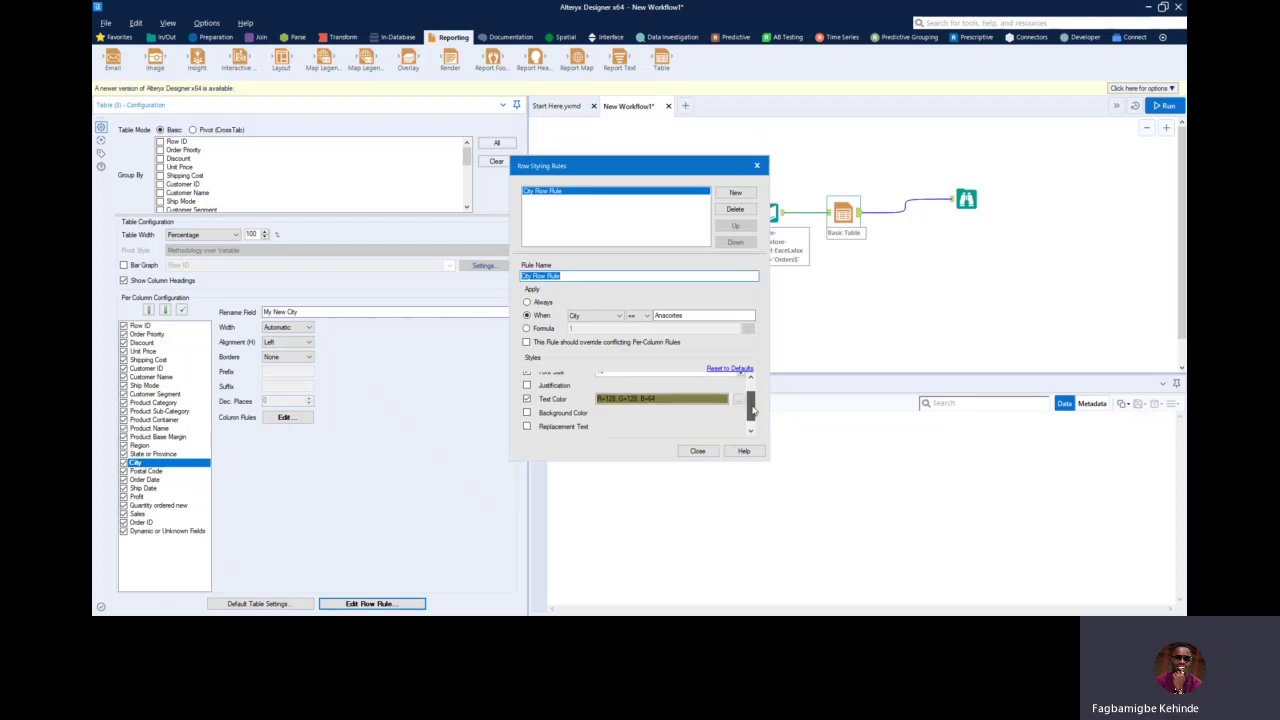
left_click(527, 409)
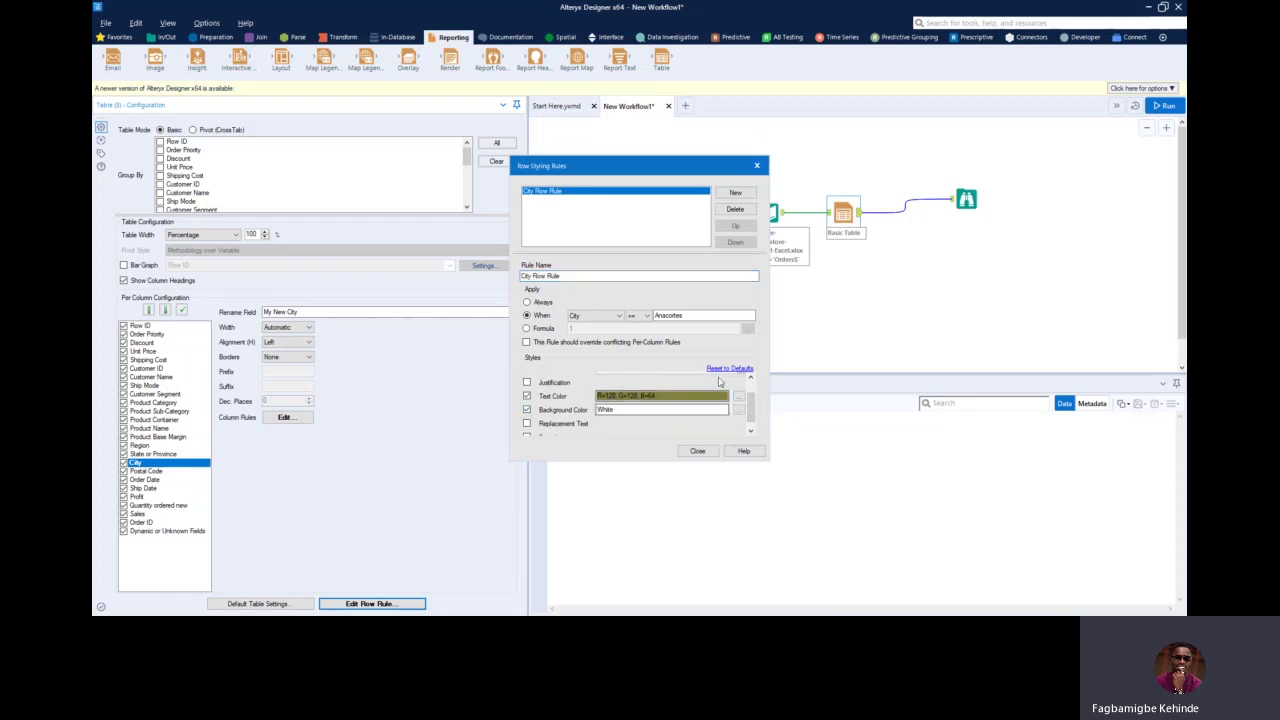
left_click(739, 410)
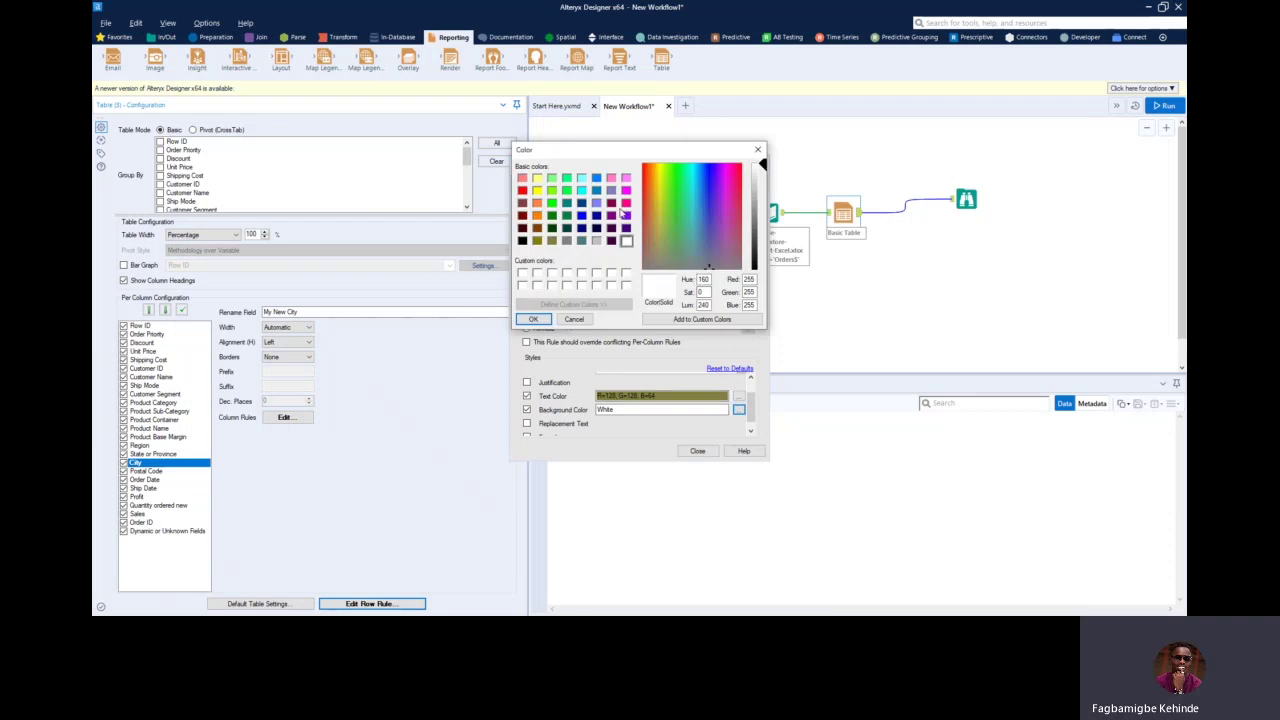
left_click(537, 179)
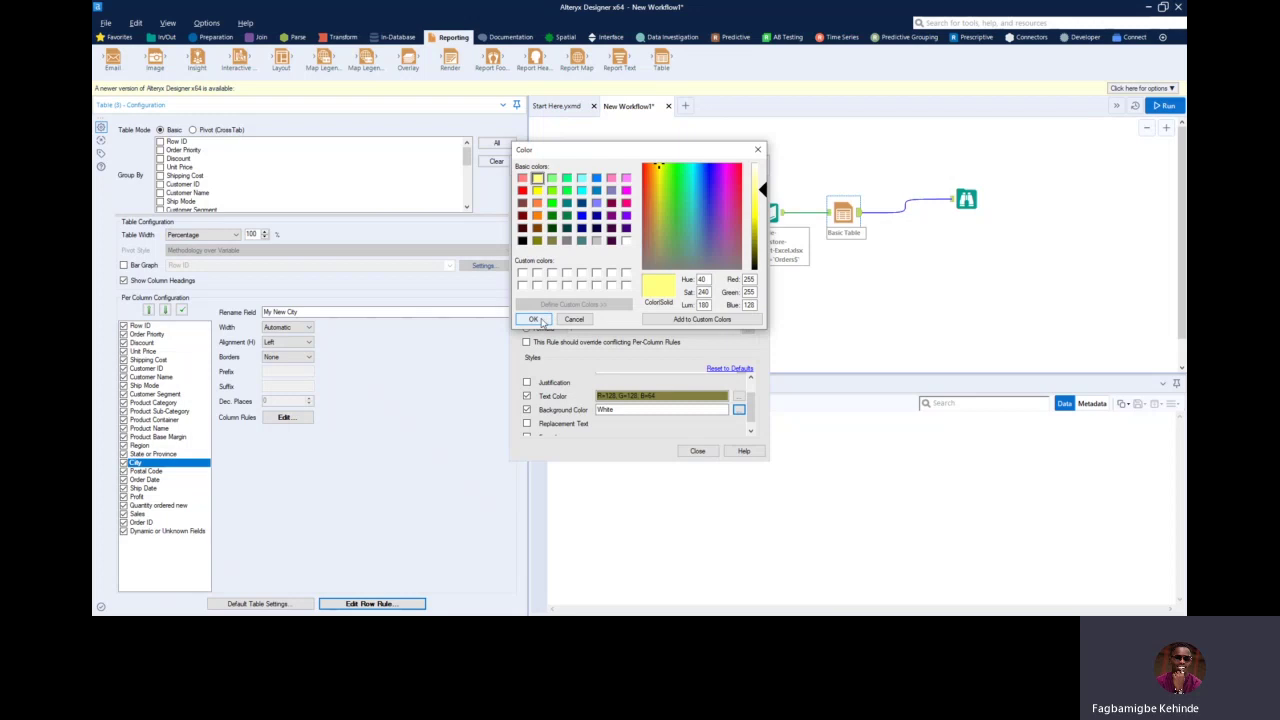
left_click(534, 319)
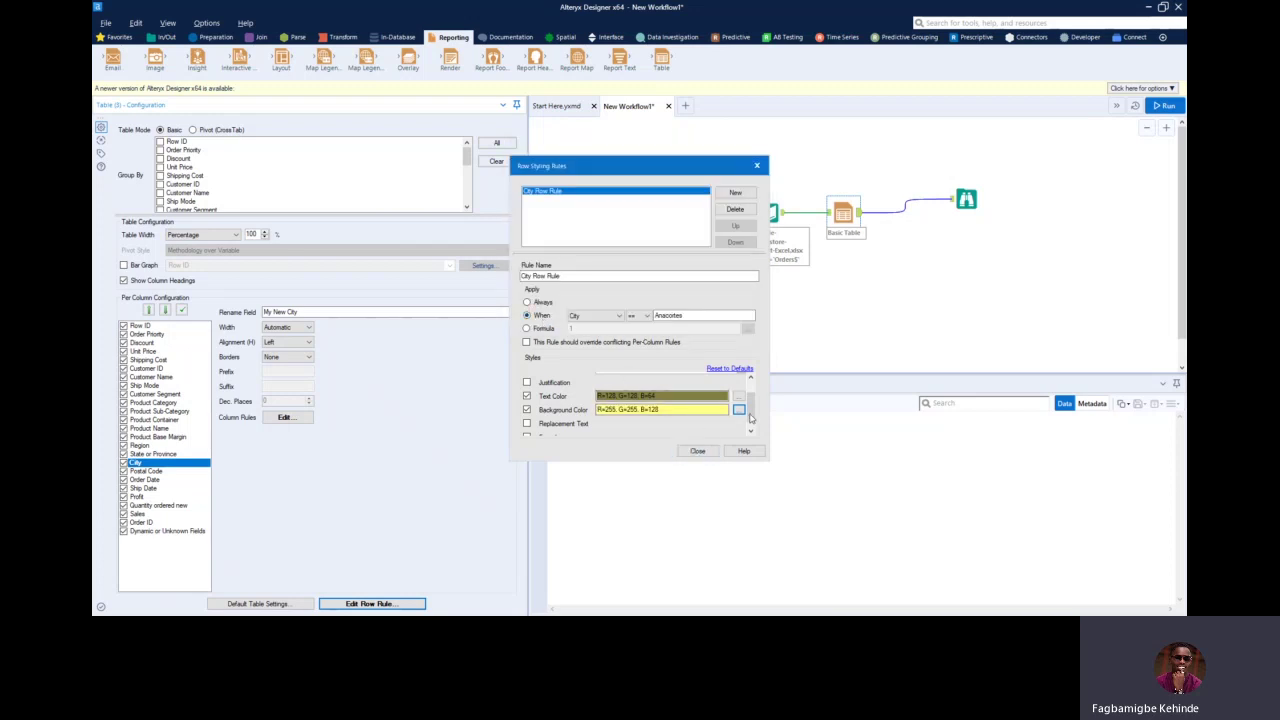
Set the City Row Rule's justification to Right and close the row styling rules.
left_click_drag(753, 417, 757, 402)
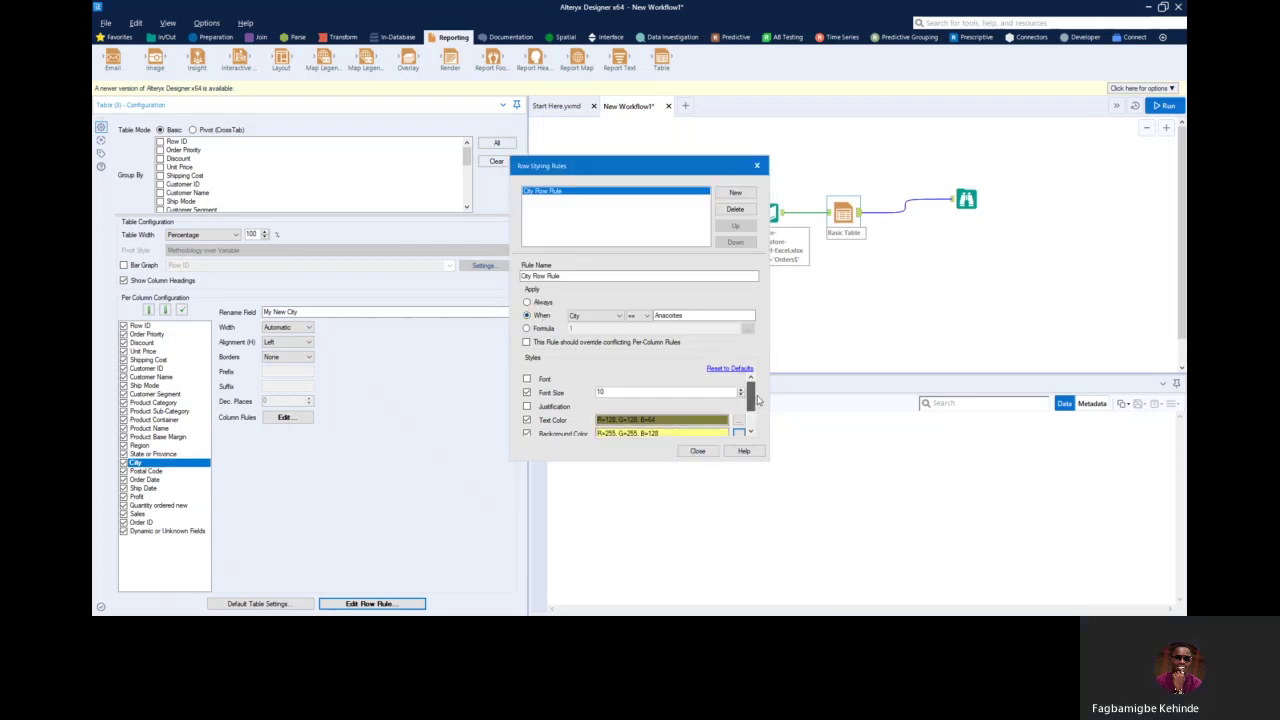
left_click(527, 406)
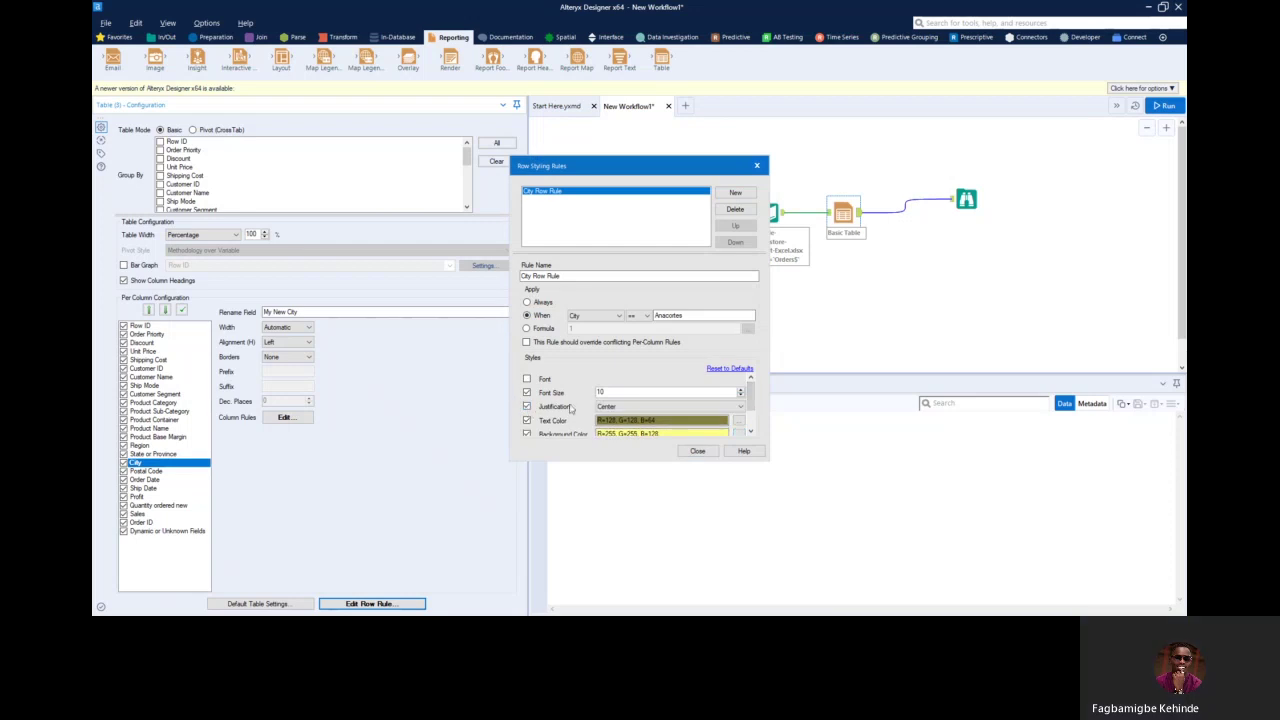
left_click(637, 407)
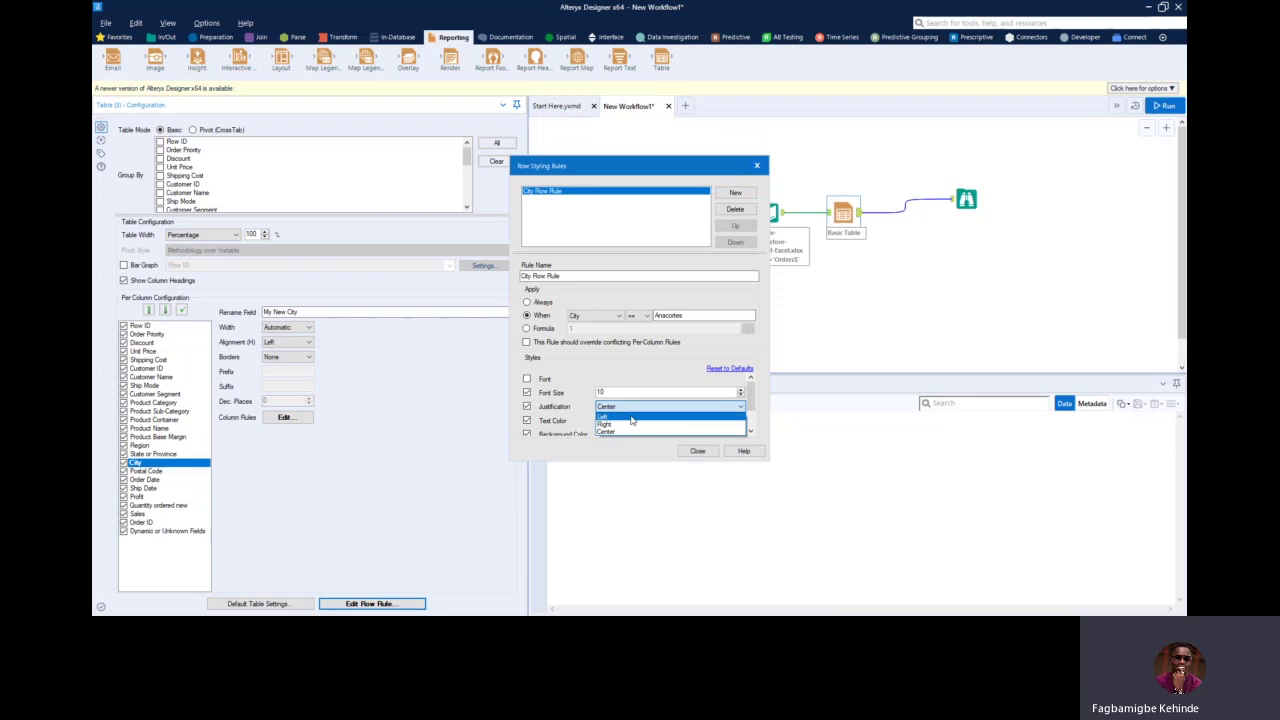
left_click(631, 424)
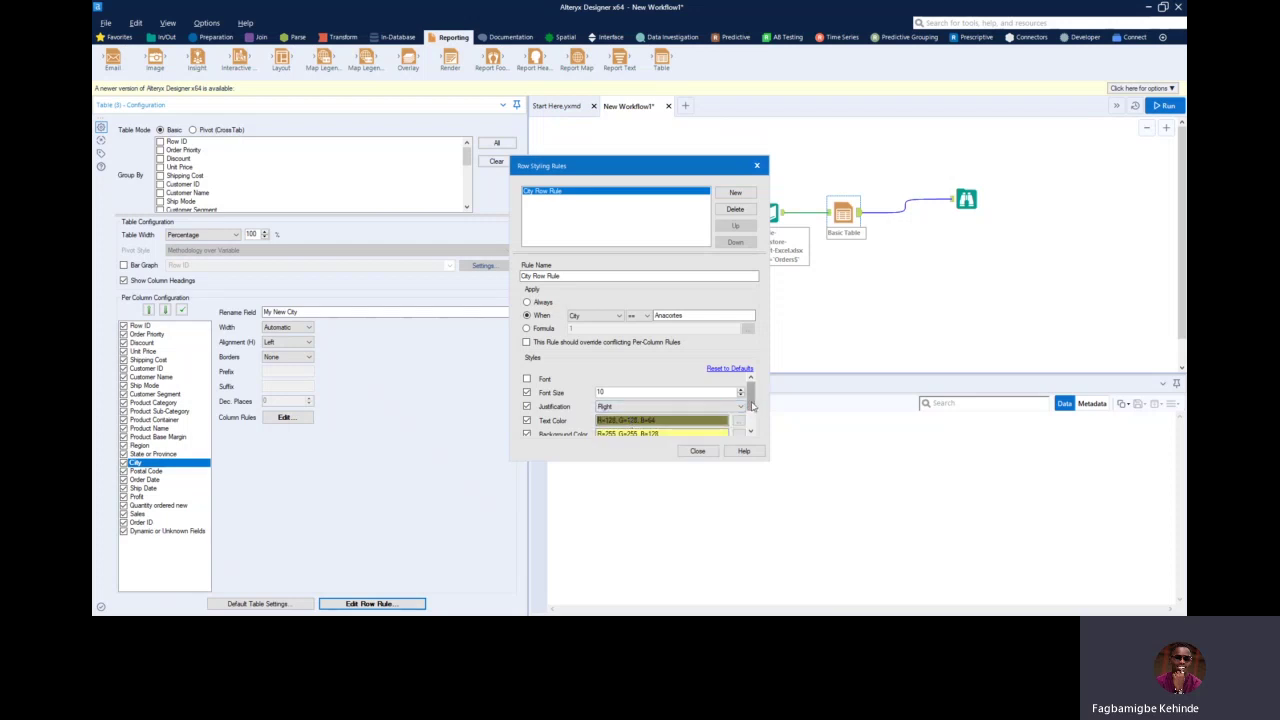
left_click_drag(752, 405, 751, 430)
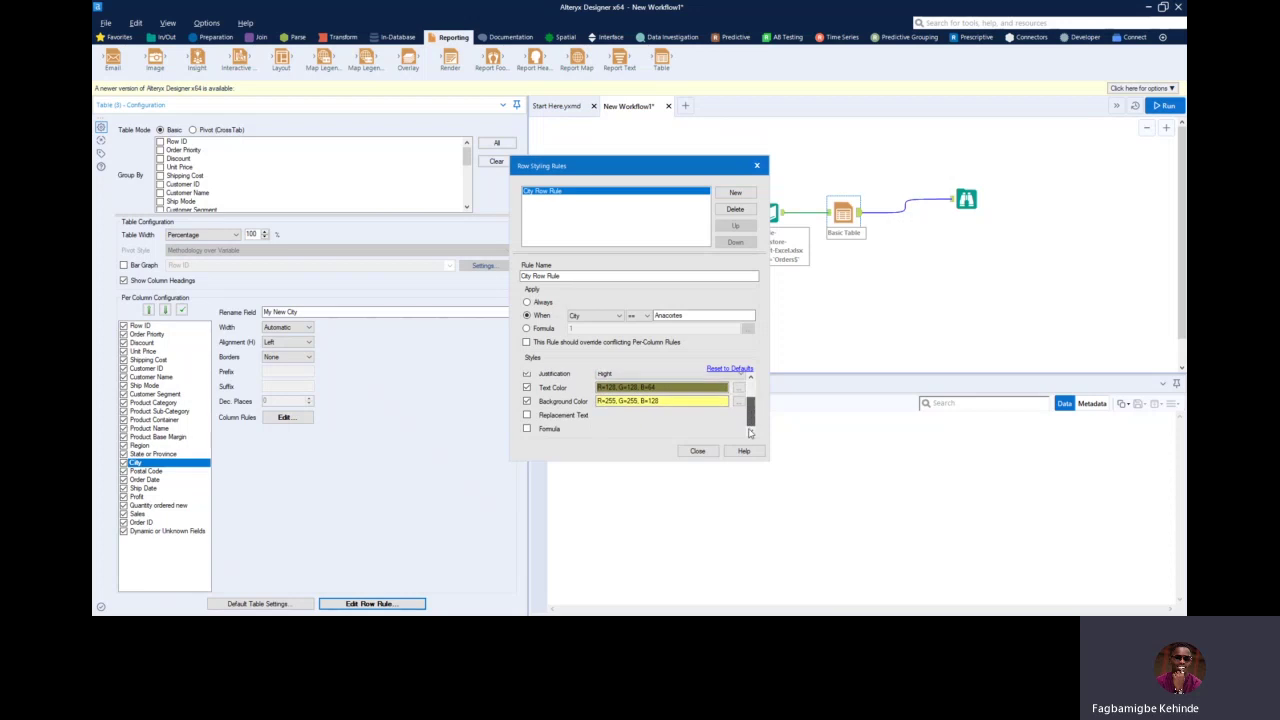
left_click(697, 451)
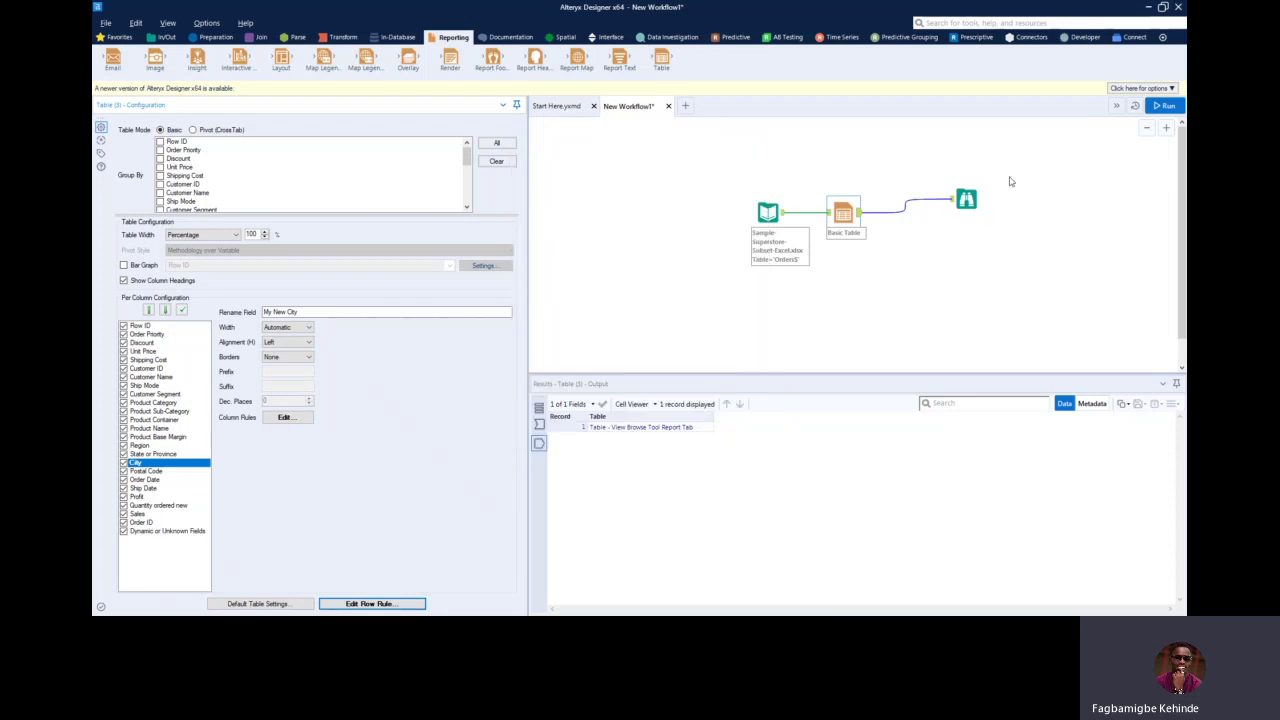
Rerun the workflow and examine the Browse report across all columns, comparing the row rule's styling with the My New City column.
left_click(1163, 106)
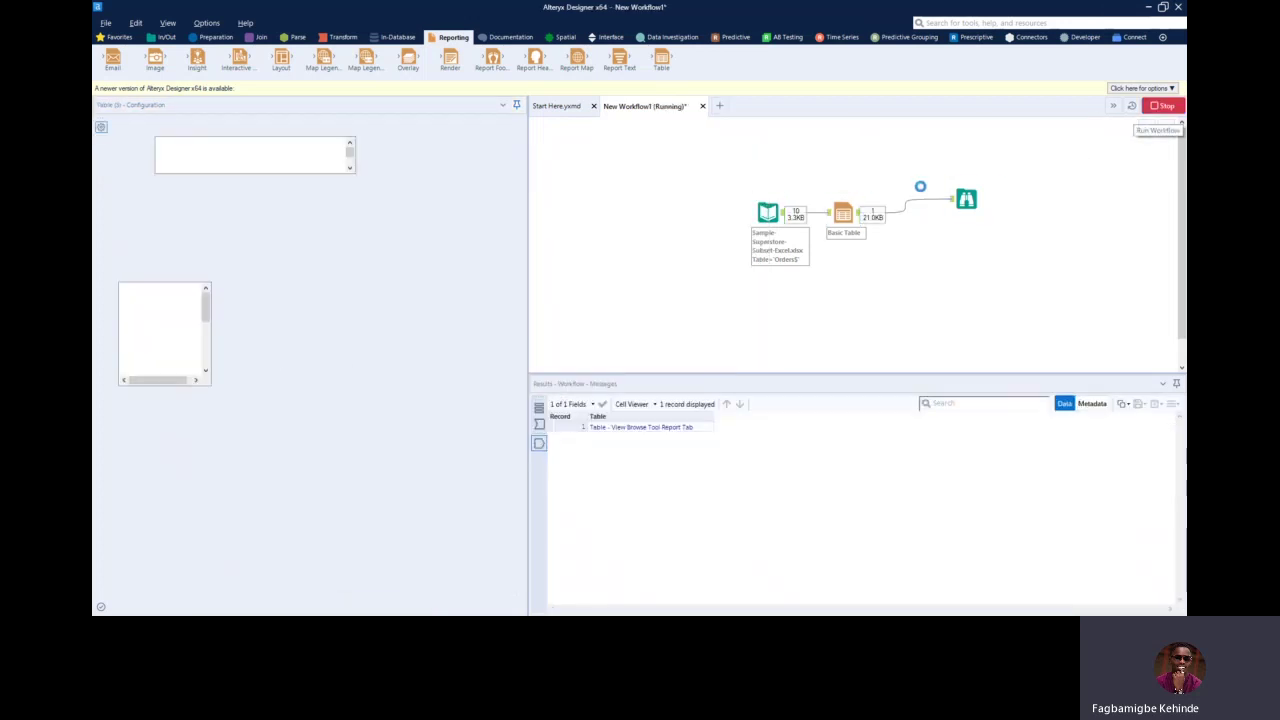
left_click(963, 198)
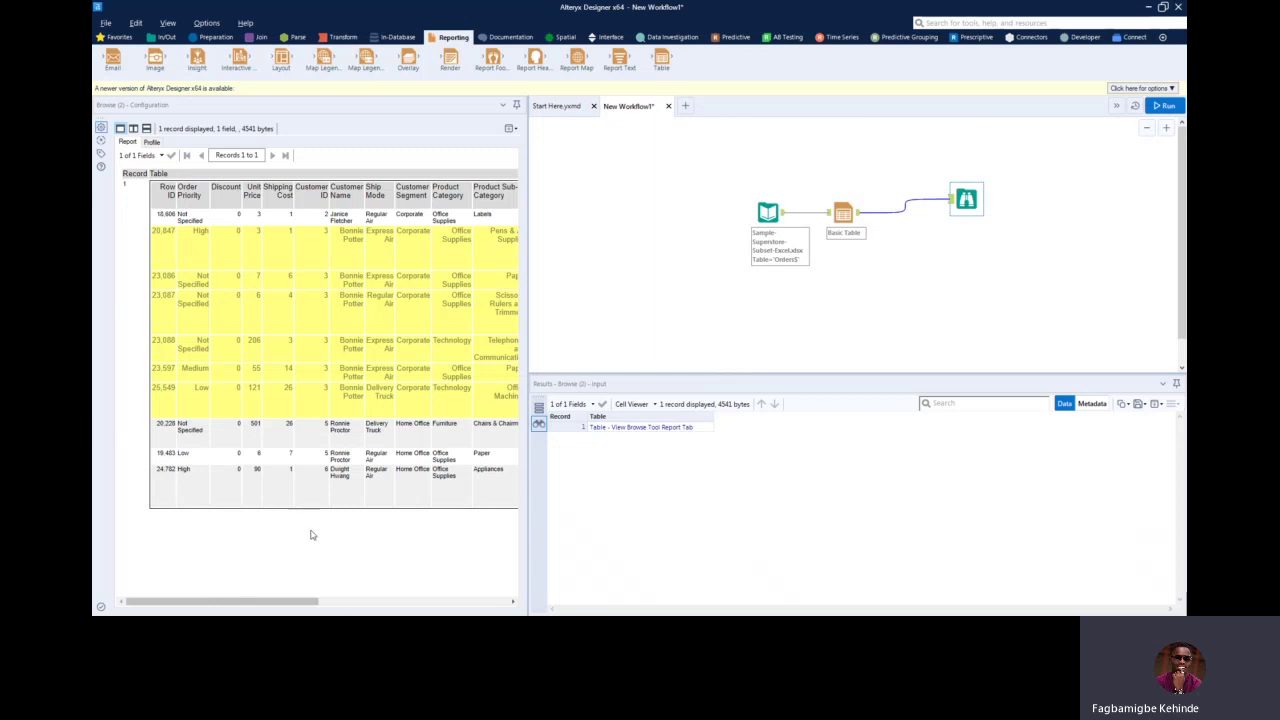
left_click_drag(259, 604, 479, 607)
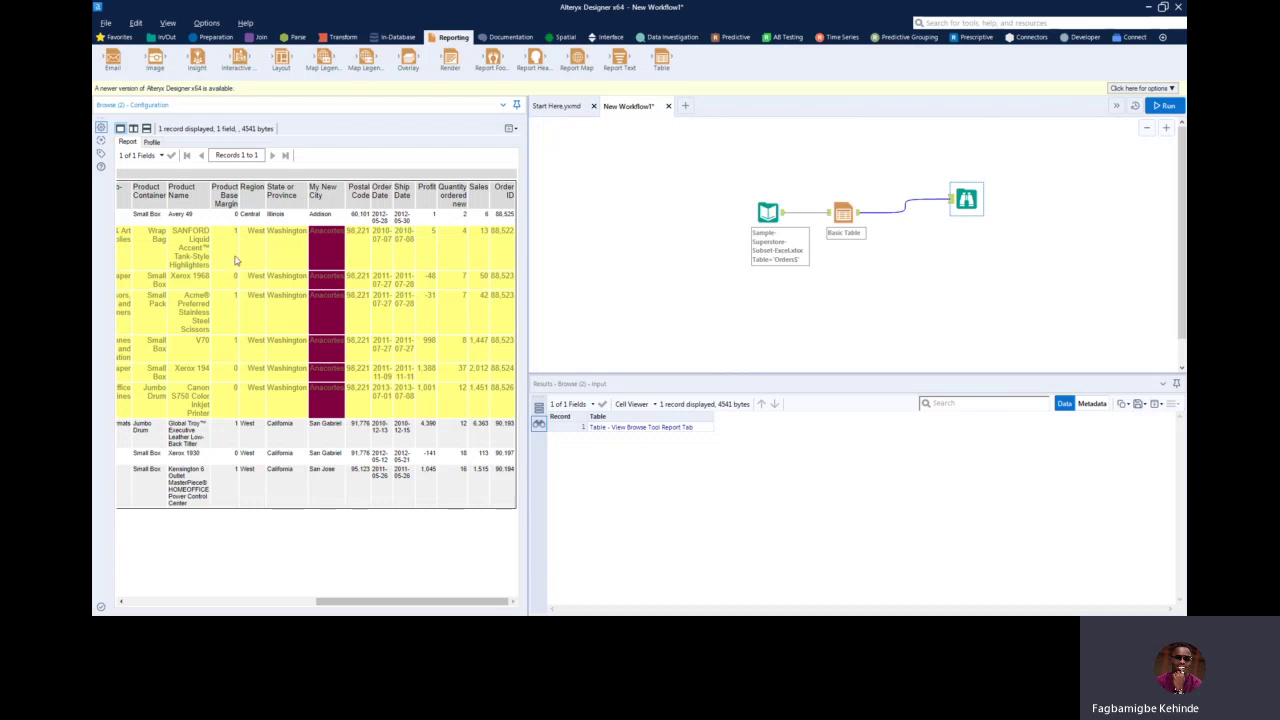
scroll(236, 261, "left", 10)
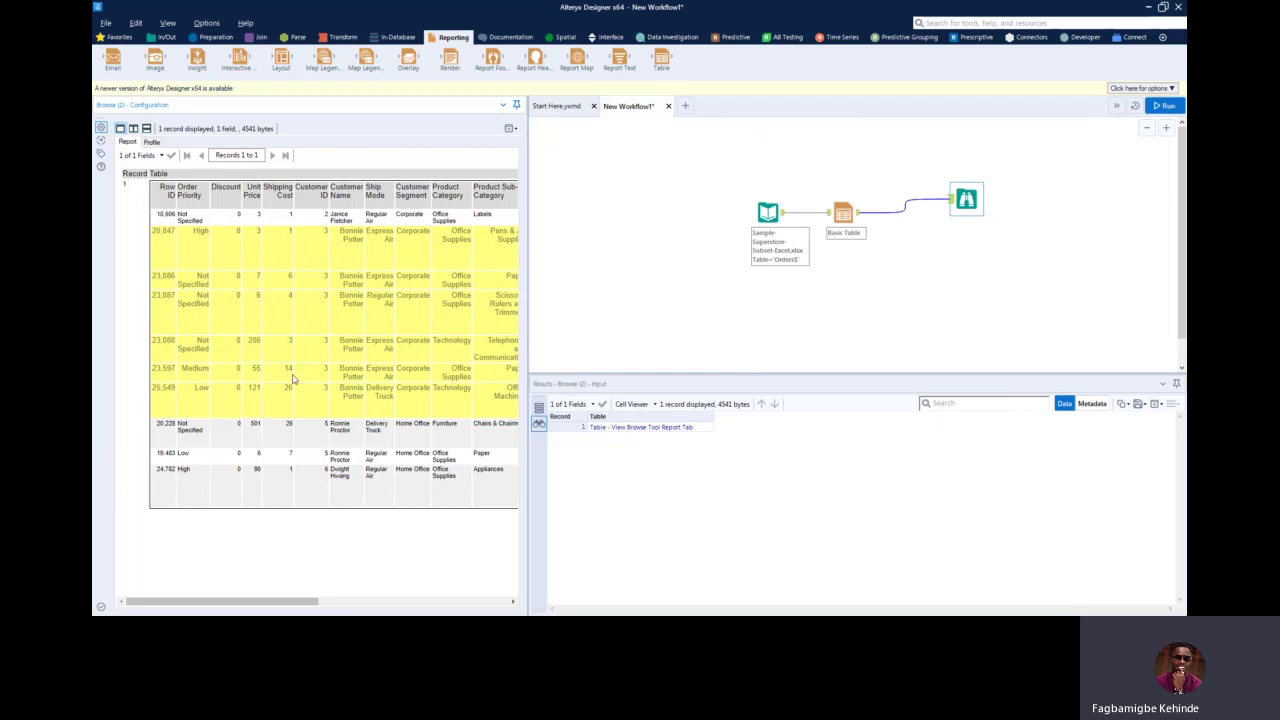
scroll(293, 378, "right", 10)
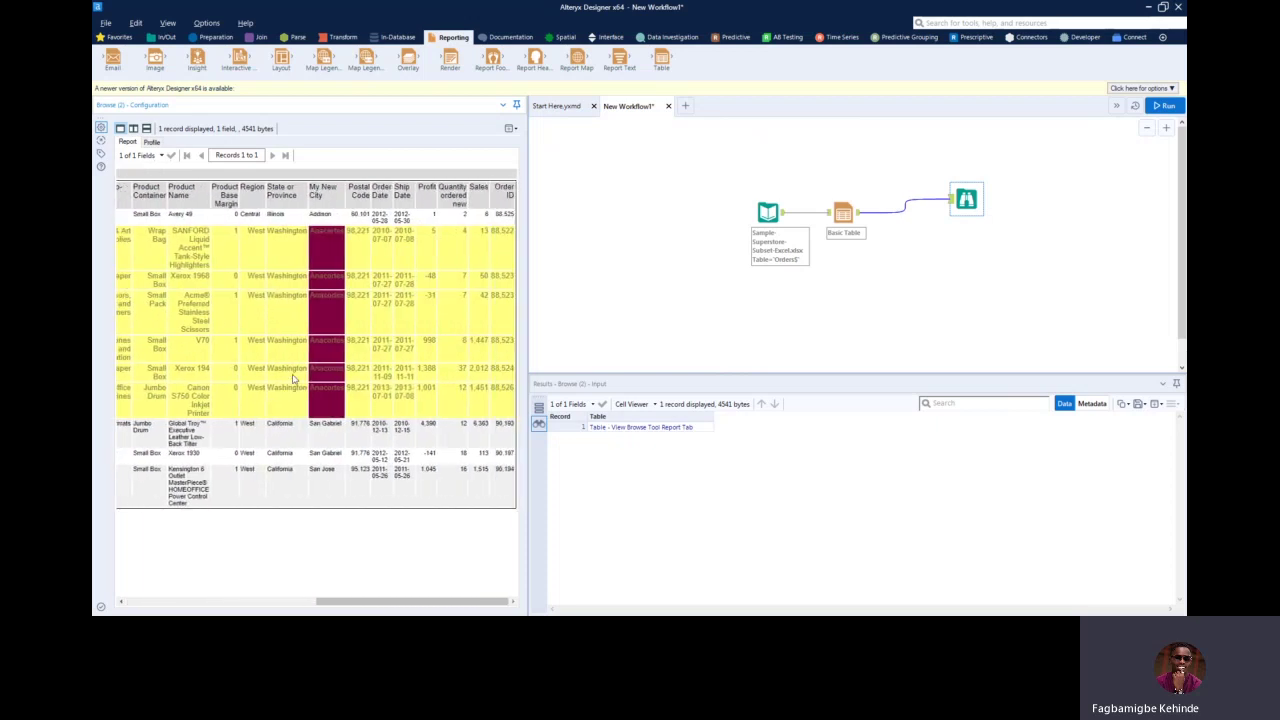
scroll(293, 378, "left", 10)
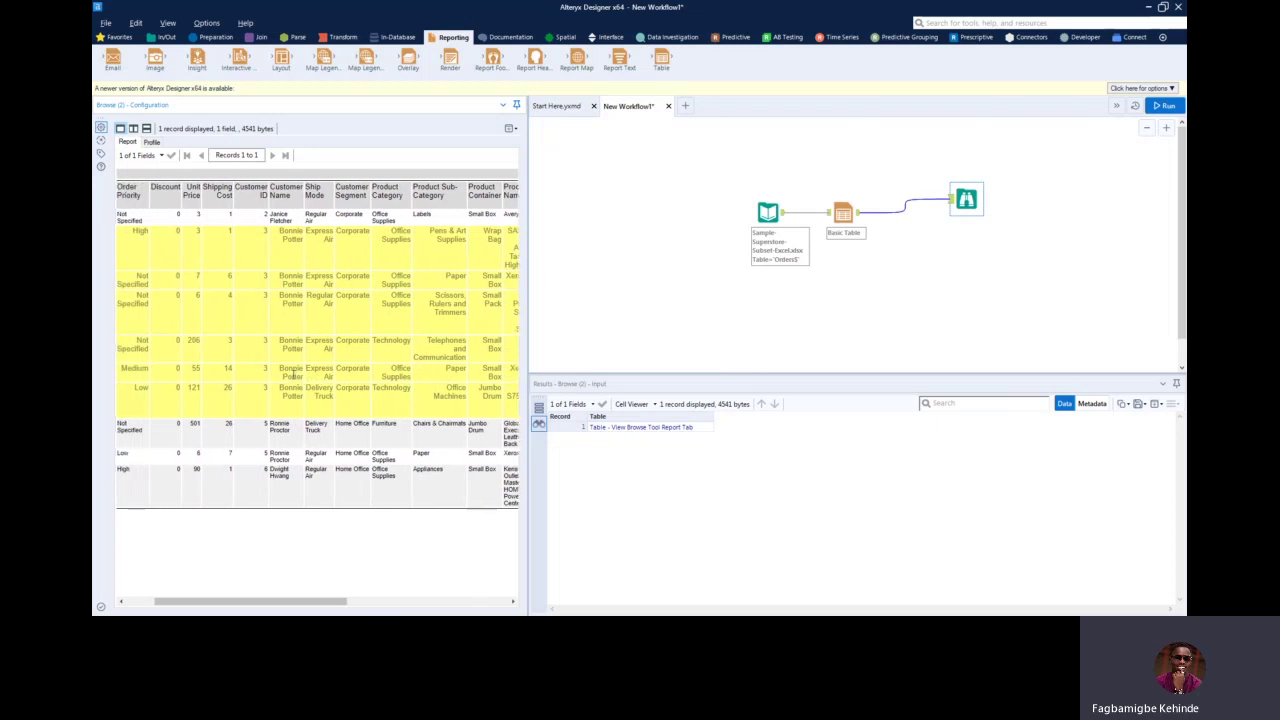
scroll(293, 378, "right", 10)
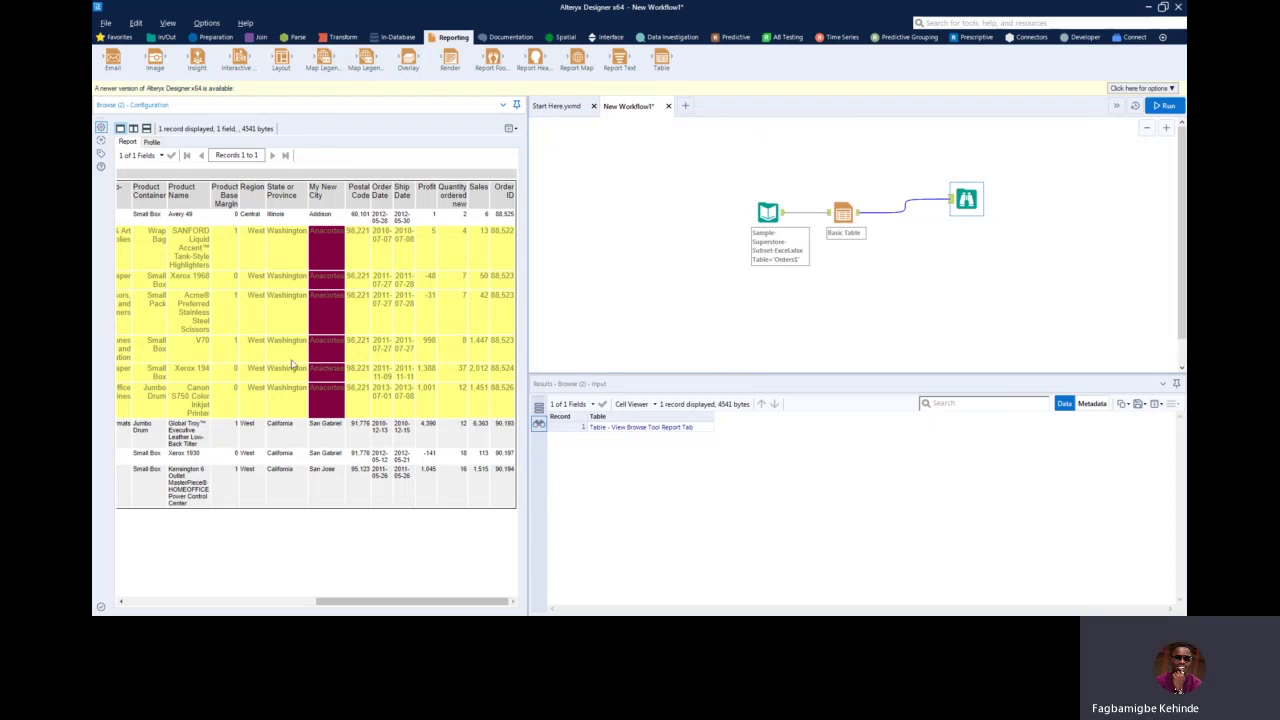
scroll(182, 339, "left", 10)
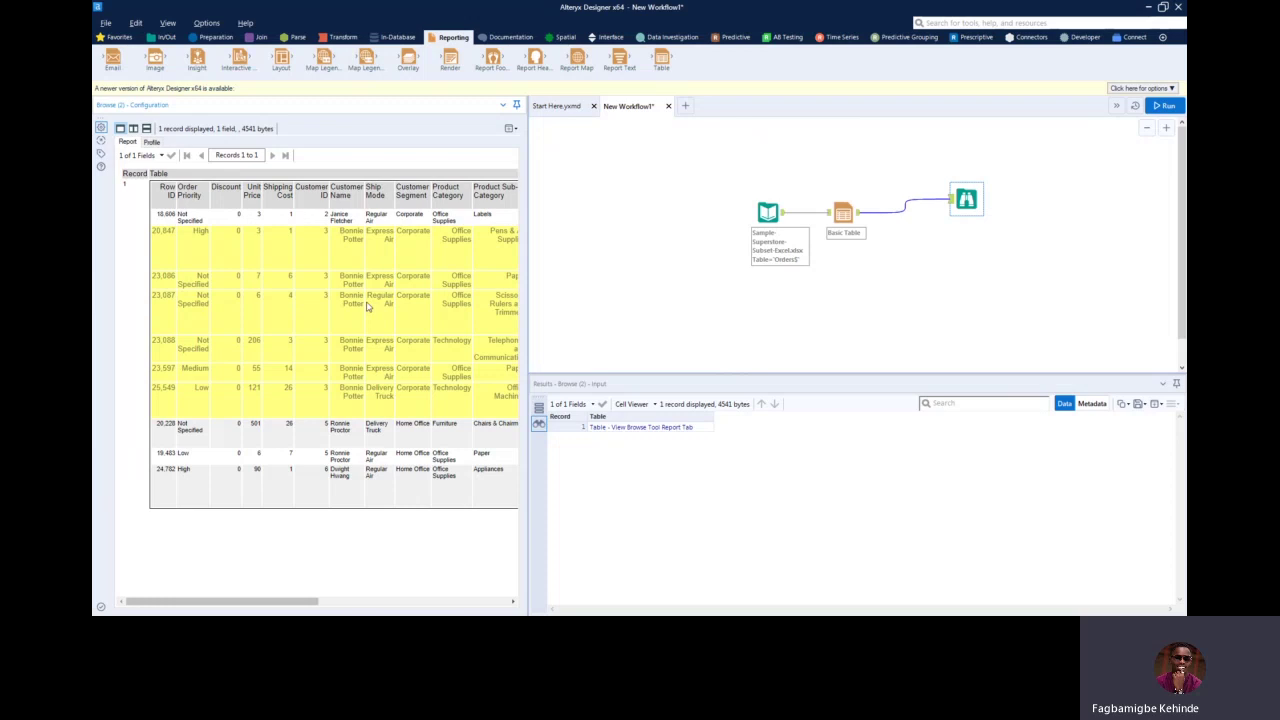
scroll(367, 307, "right", 10)
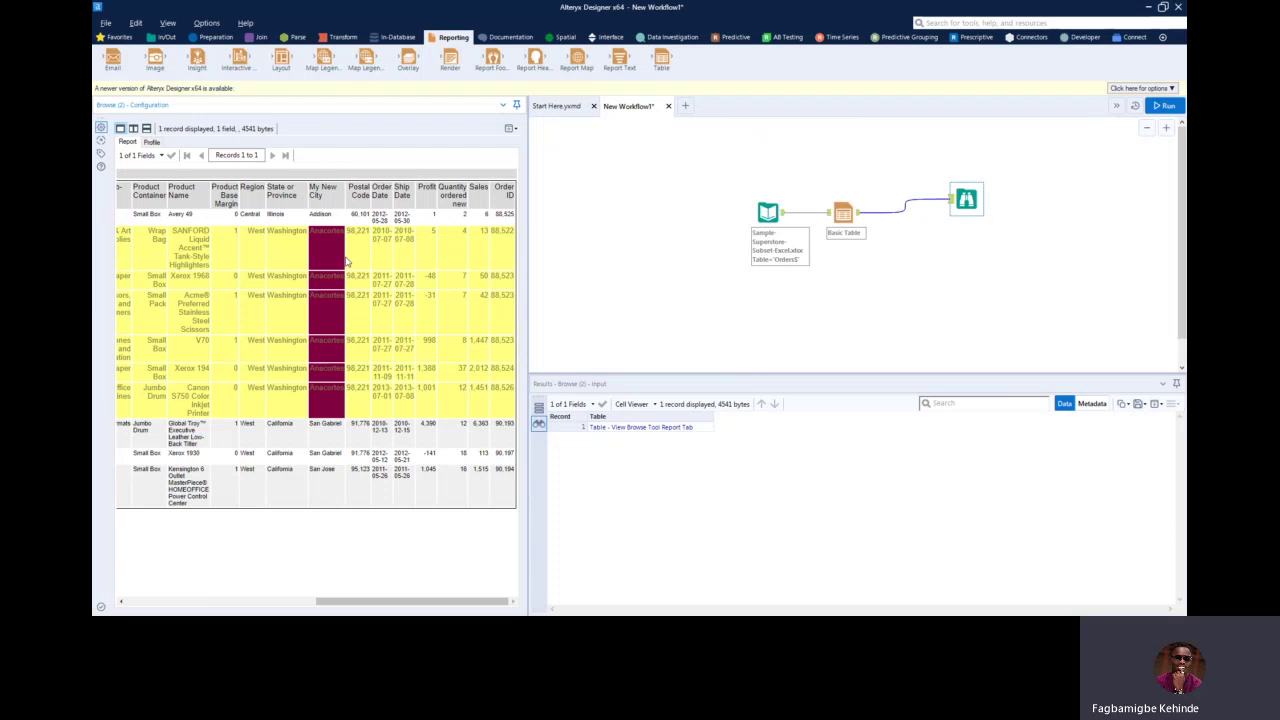
Make the Table tool's City Row Rule override conflicting per-column rules.
left_click(843, 212)
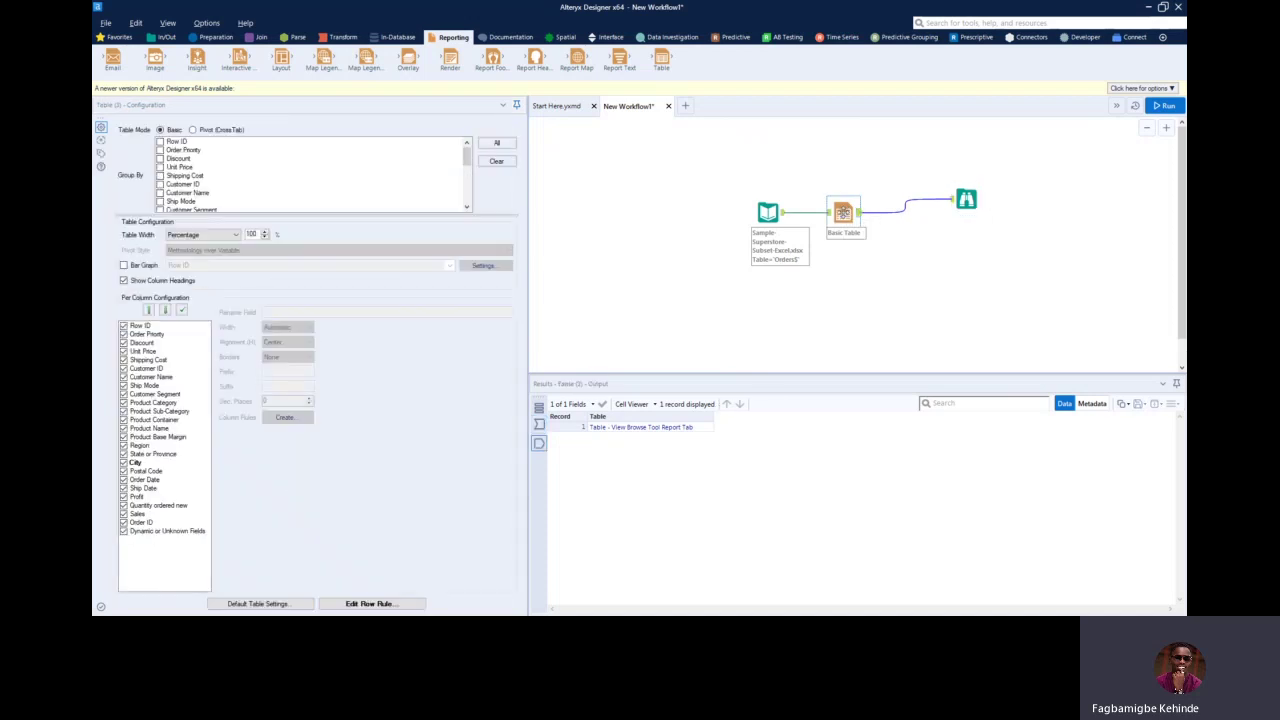
left_click(143, 463)
left_click(369, 602)
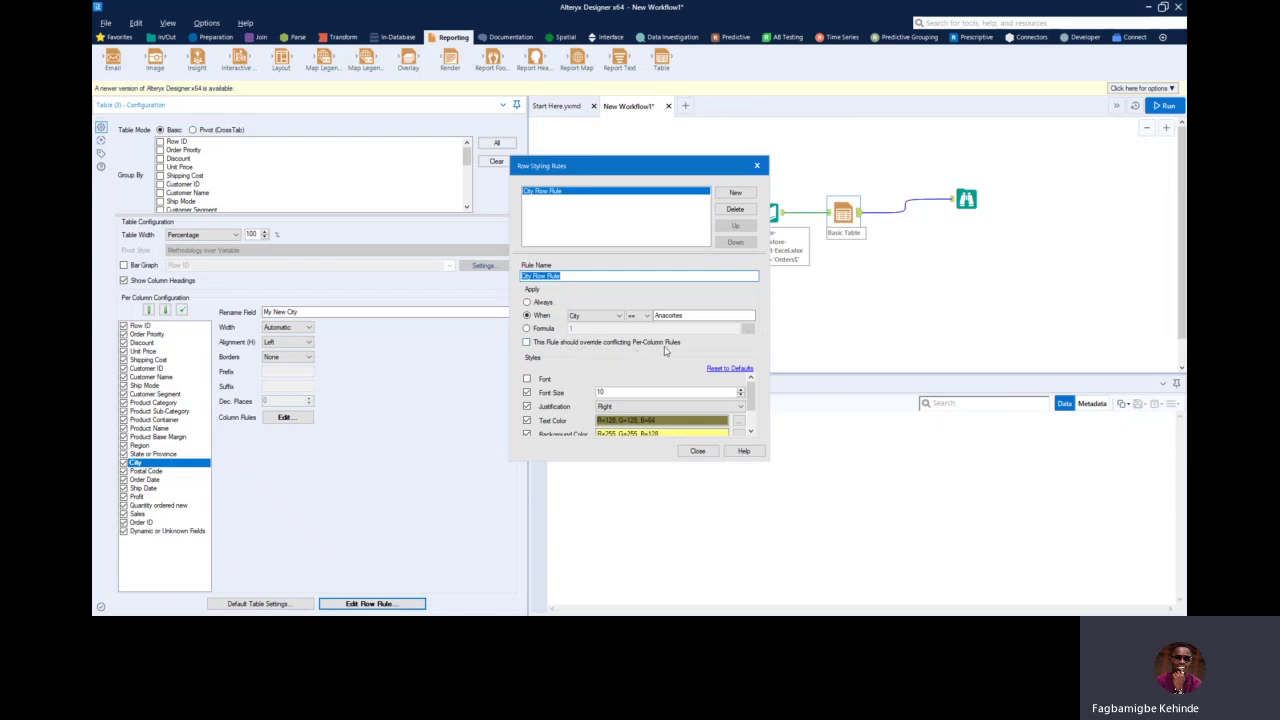
left_click(526, 343)
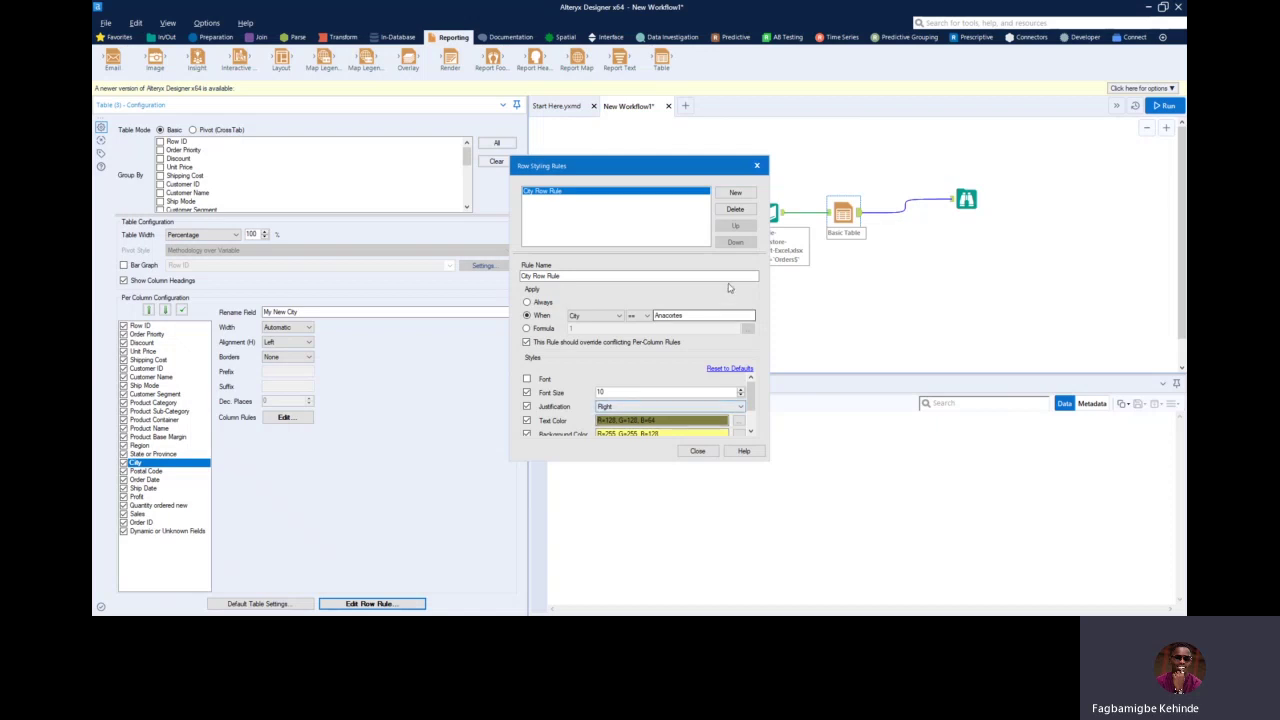
left_click(697, 451)
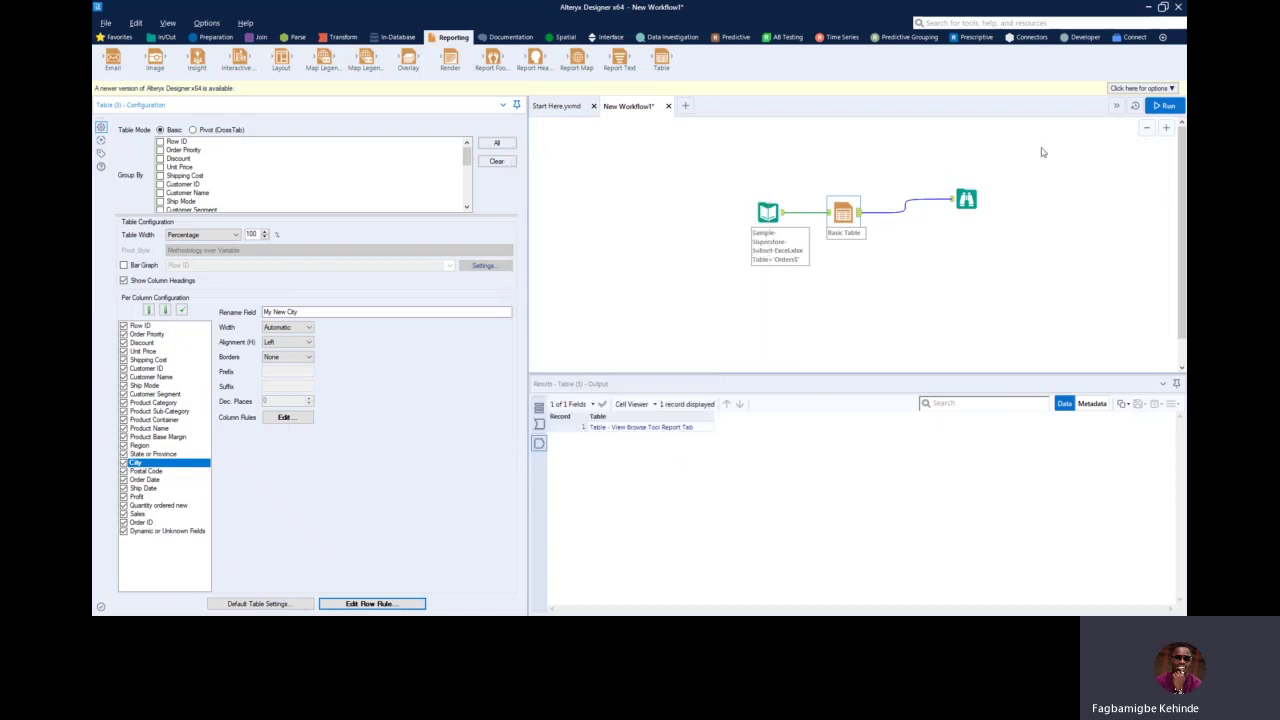
Rerun the workflow and examine the Browse report across all columns, checking the row rule's override on the My New City column.
left_click(1166, 107)
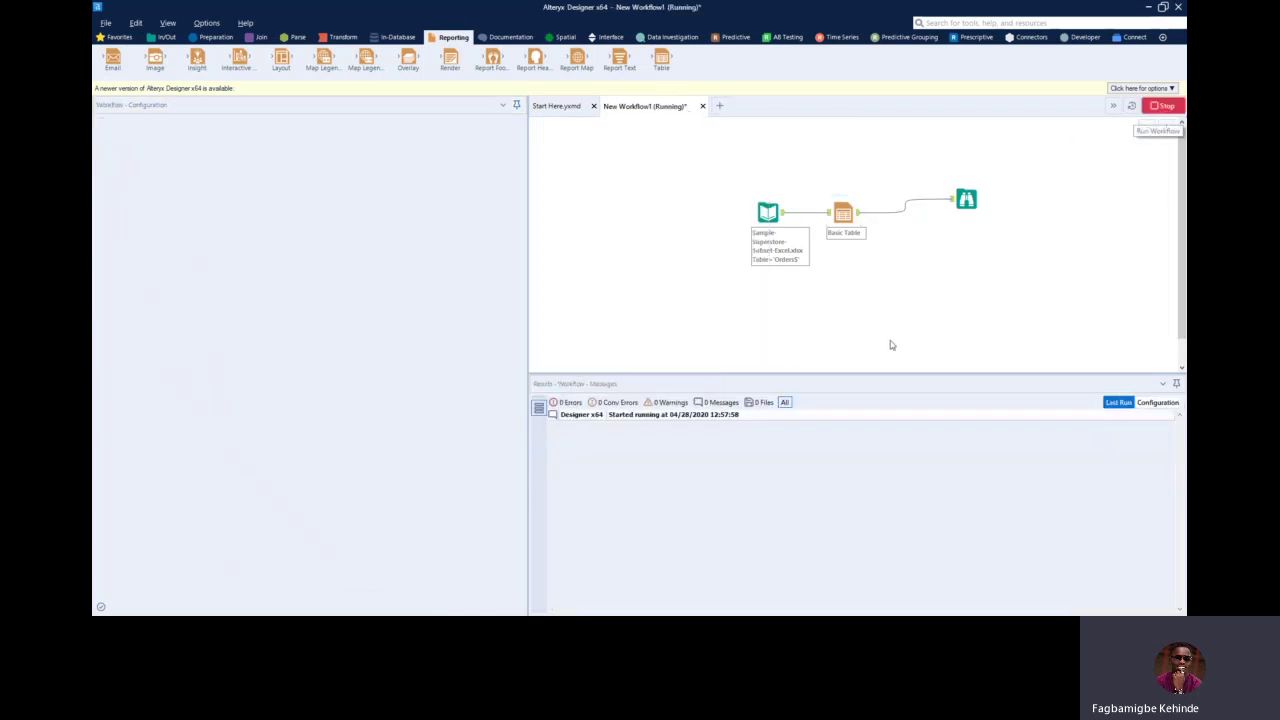
left_click(966, 200)
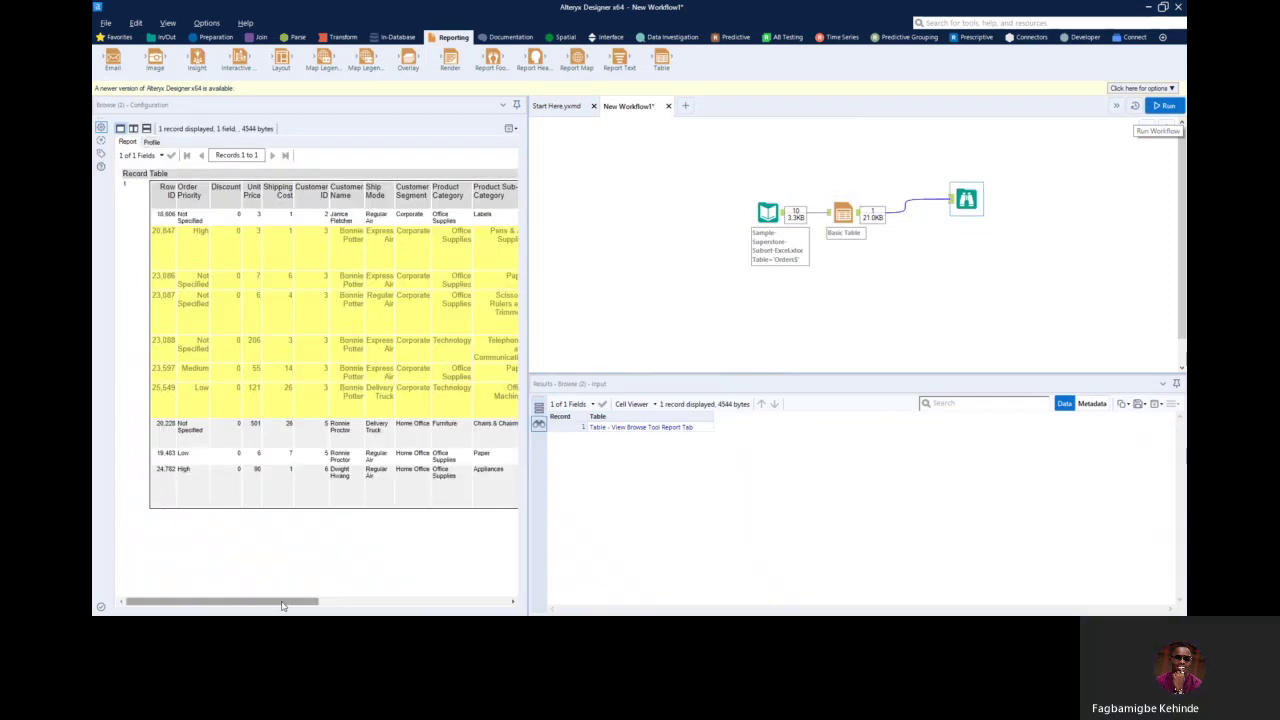
left_click_drag(283, 603, 475, 603)
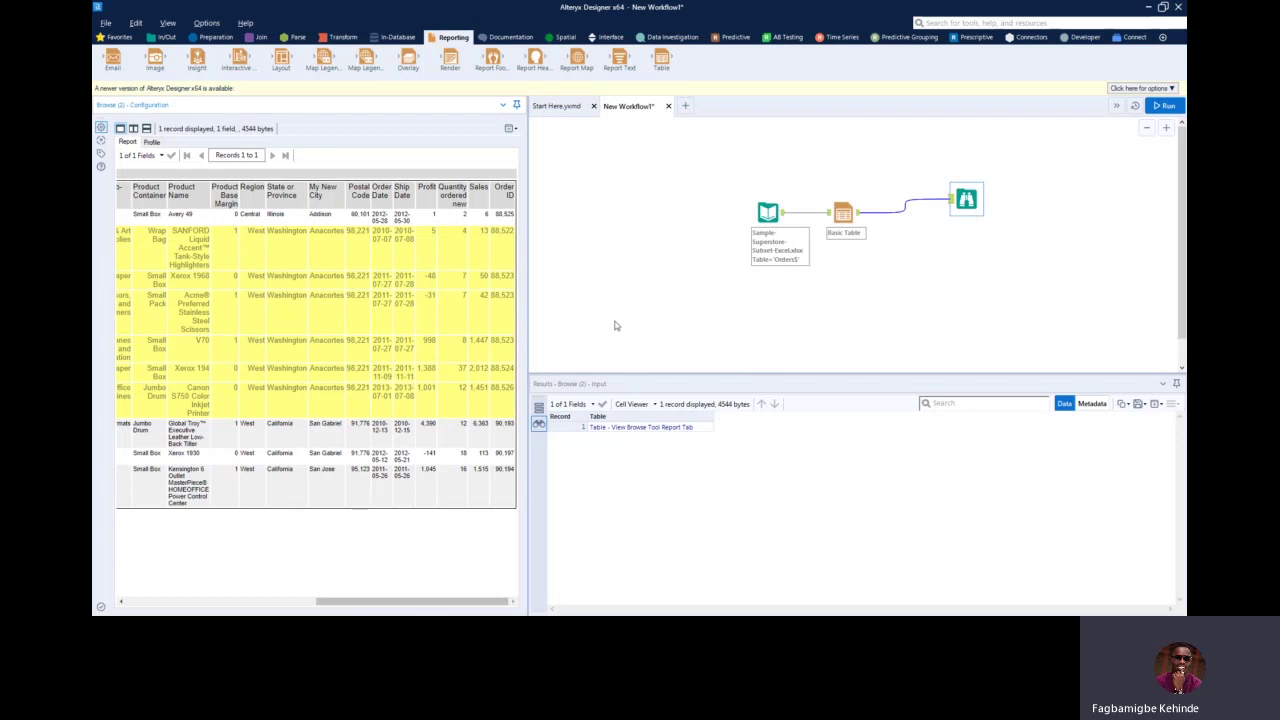
left_click(843, 214)
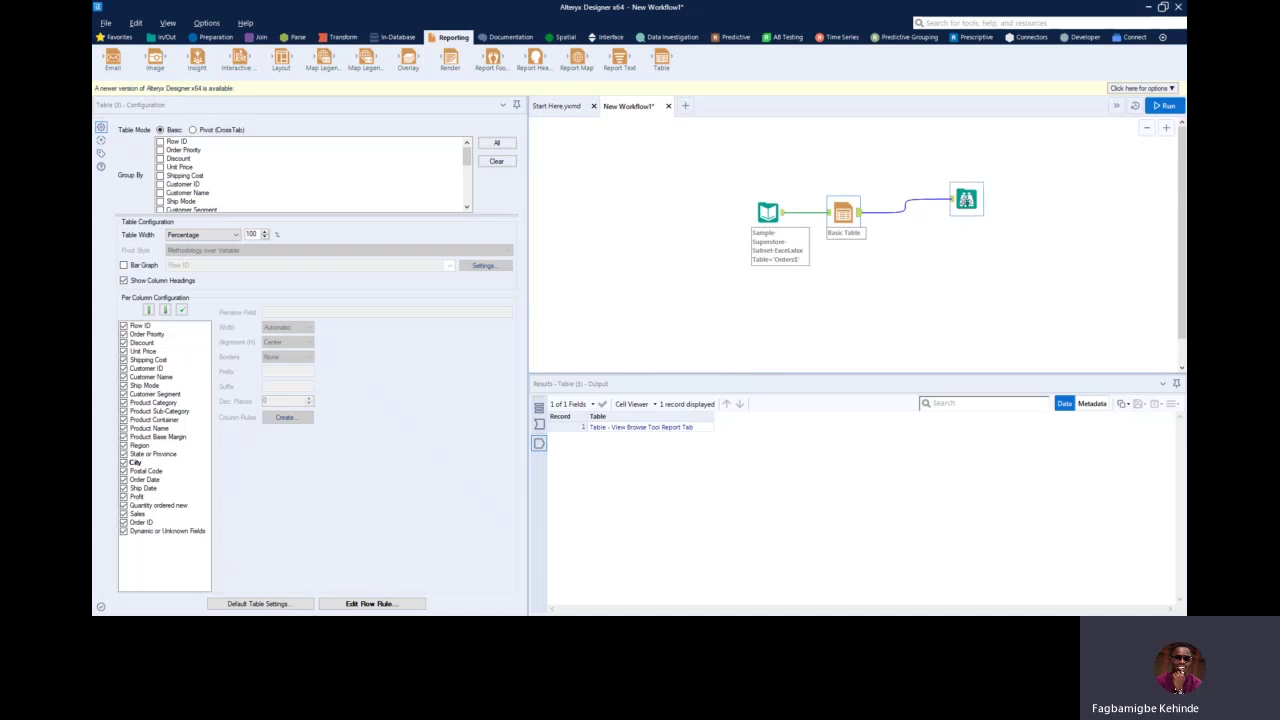
left_click(966, 200)
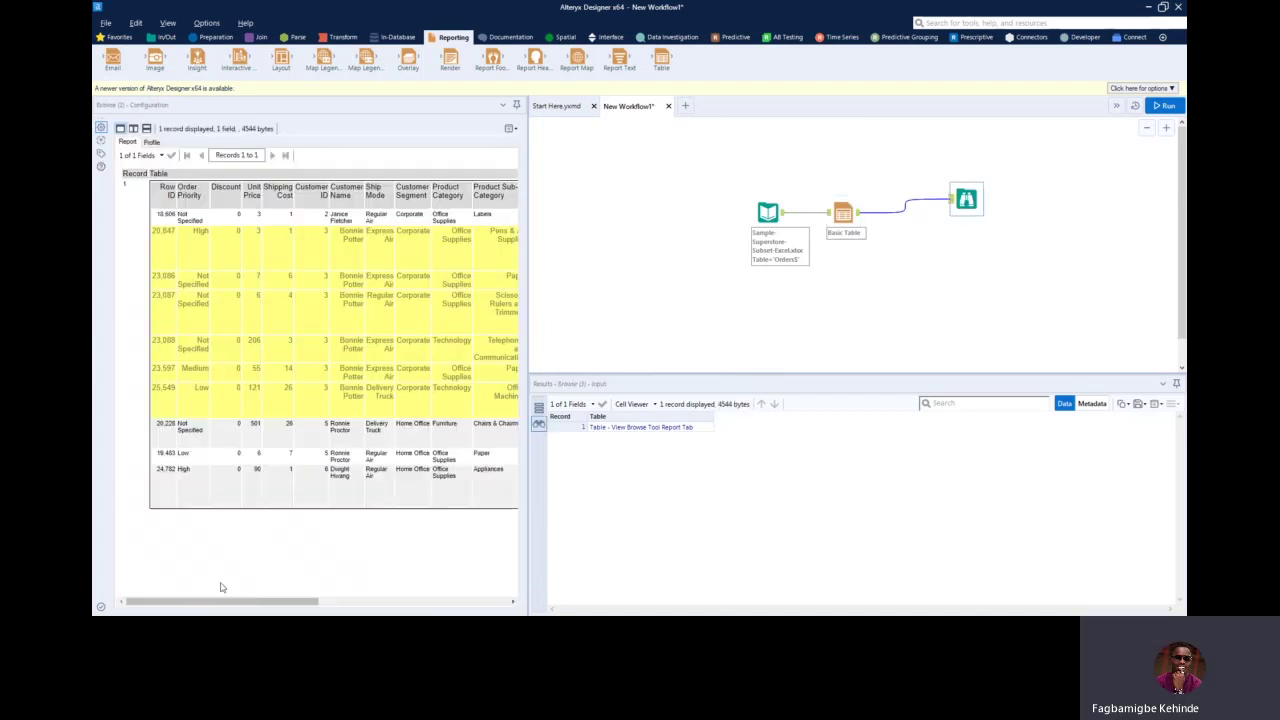
left_click_drag(224, 601, 427, 611)
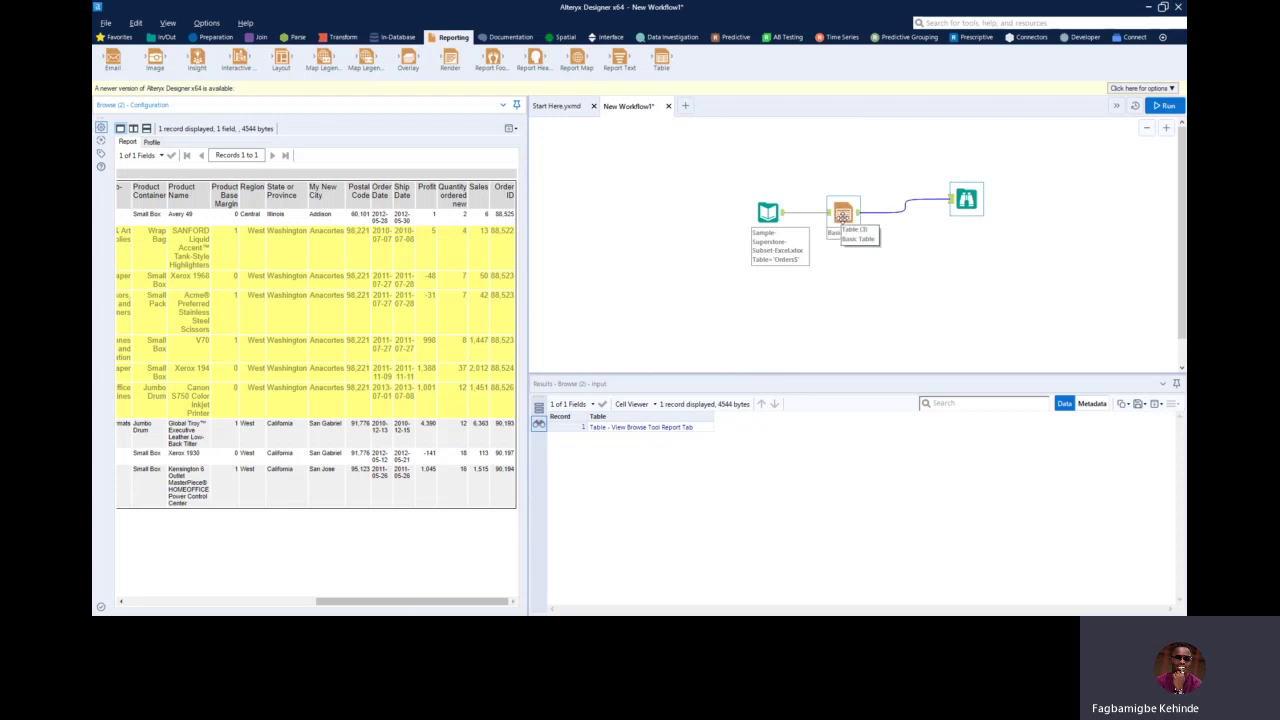
Set the Table tool's Profit column width to 10 percent and its Sales column width to 50 percent.
left_click(843, 214)
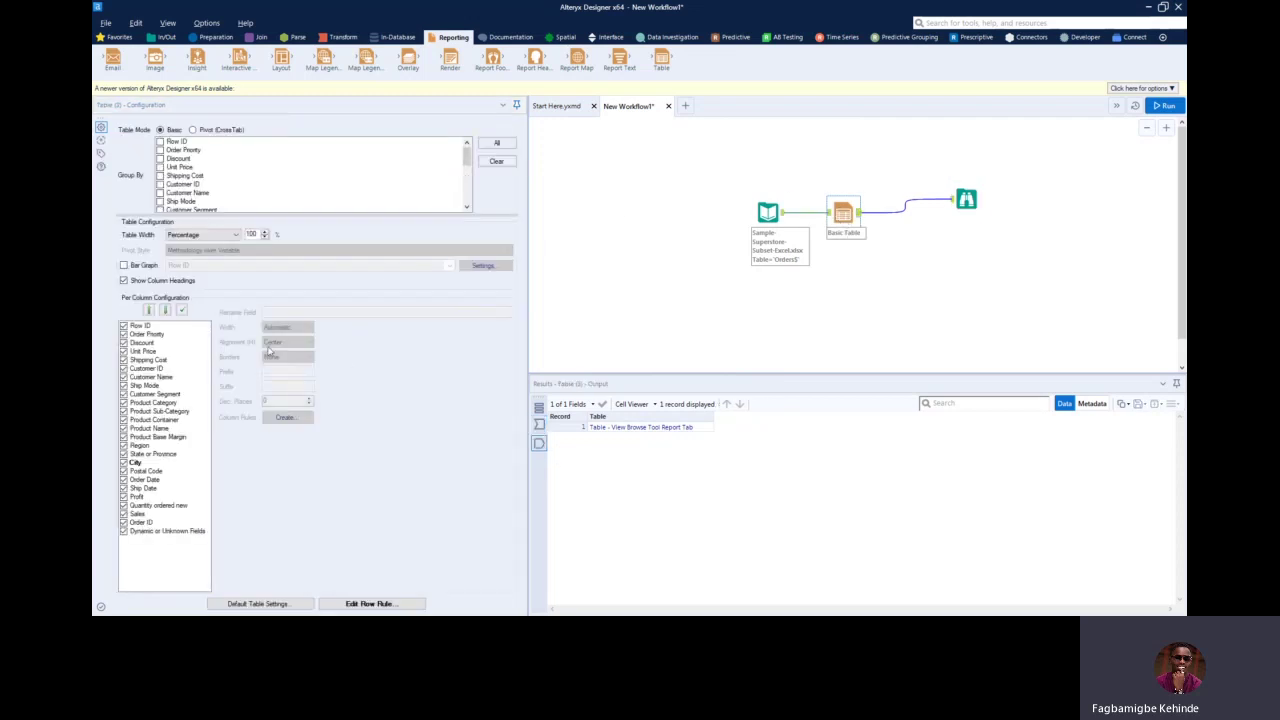
left_click(138, 497)
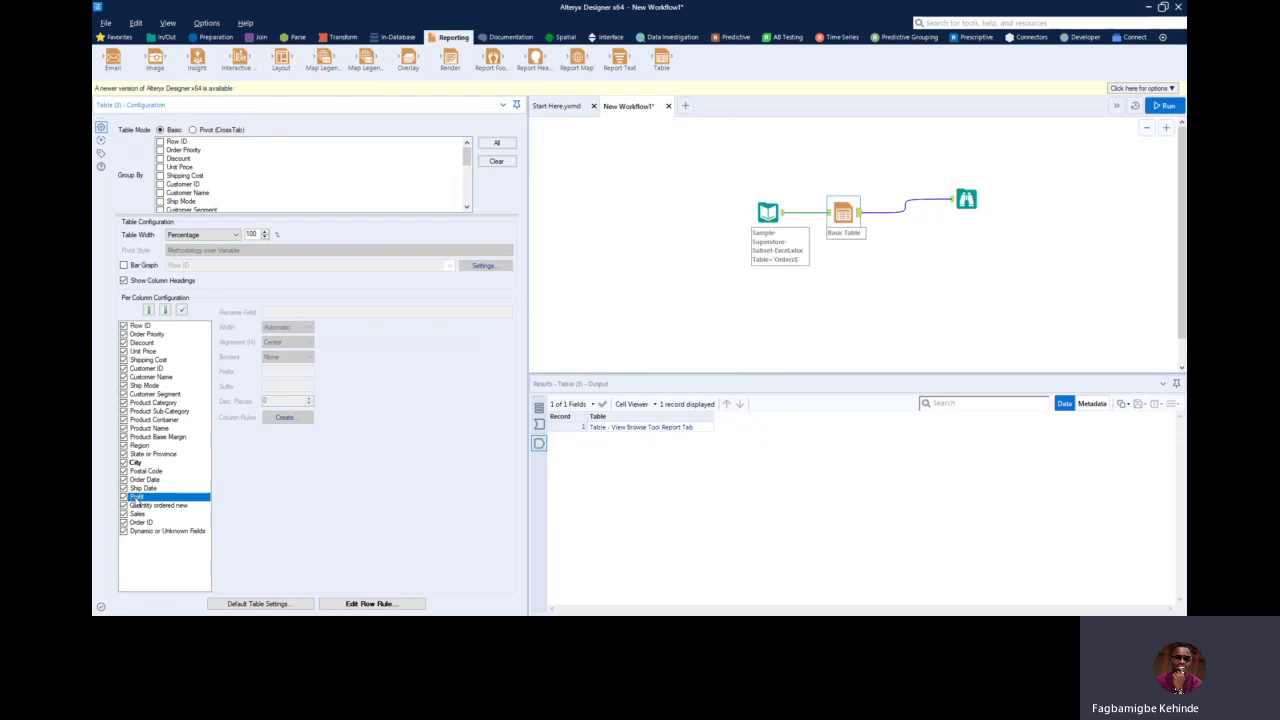
left_click(310, 328)
left_click(286, 346)
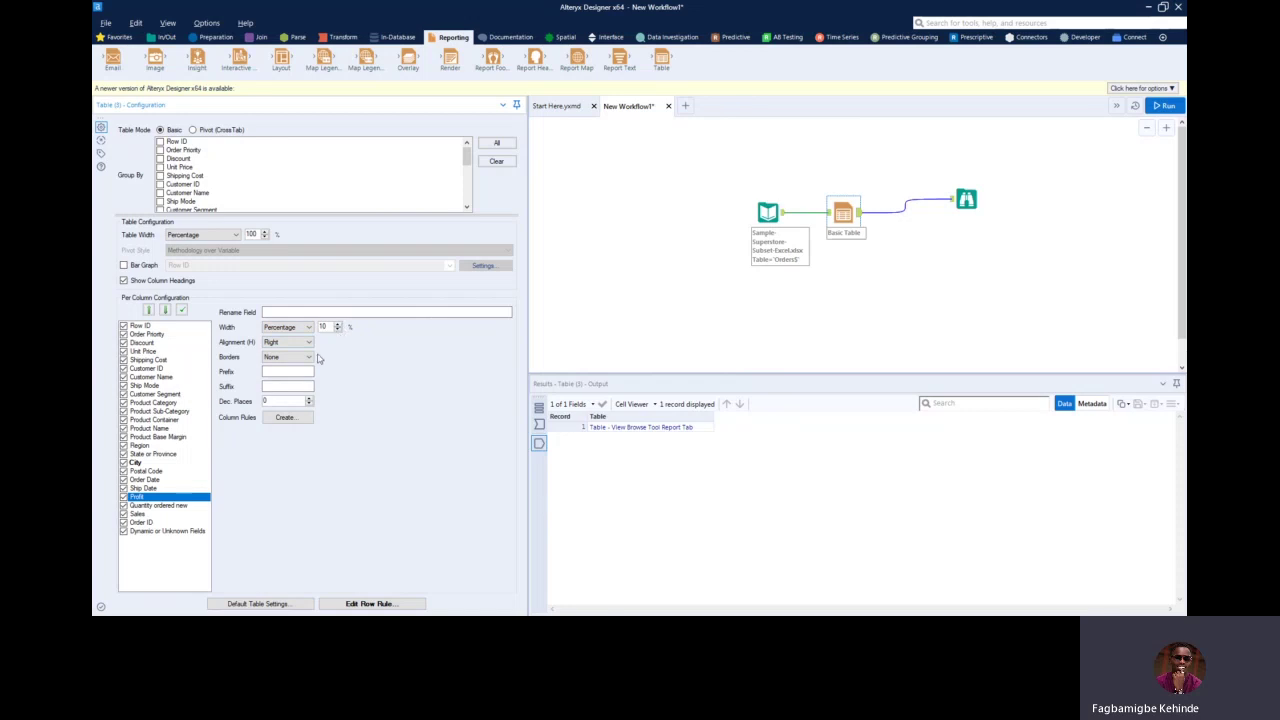
left_click(138, 514)
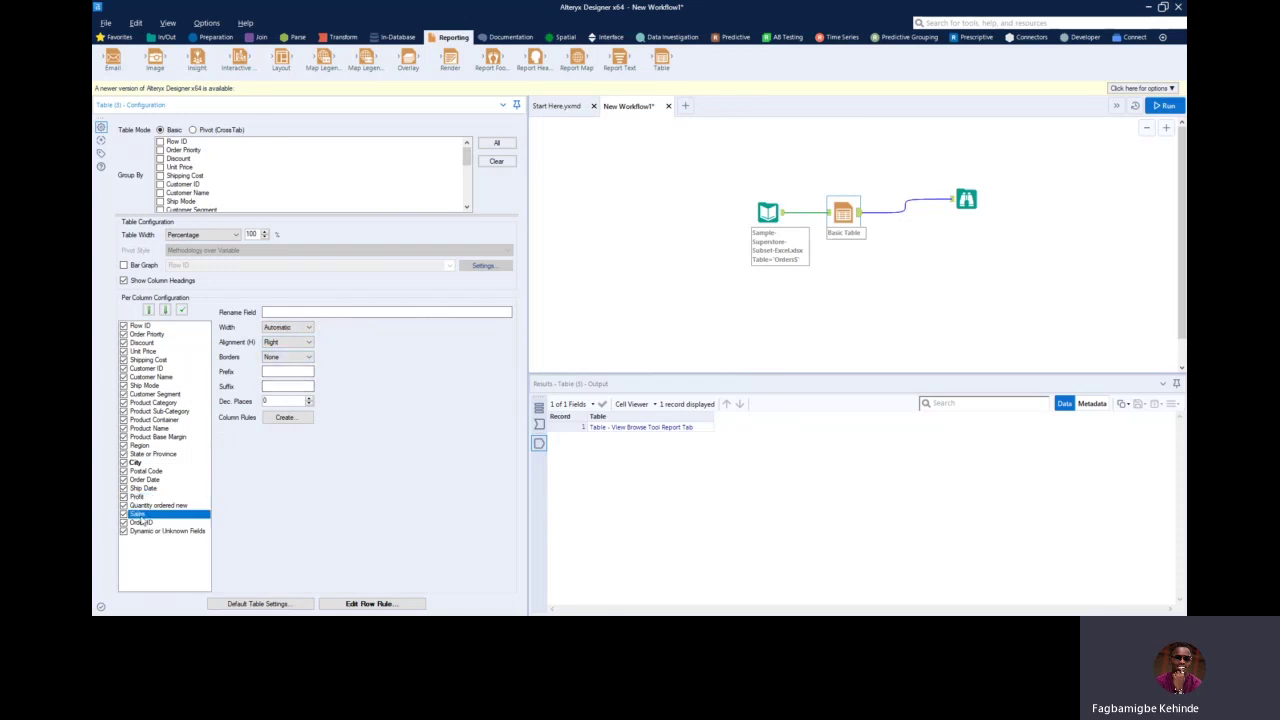
left_click(309, 328)
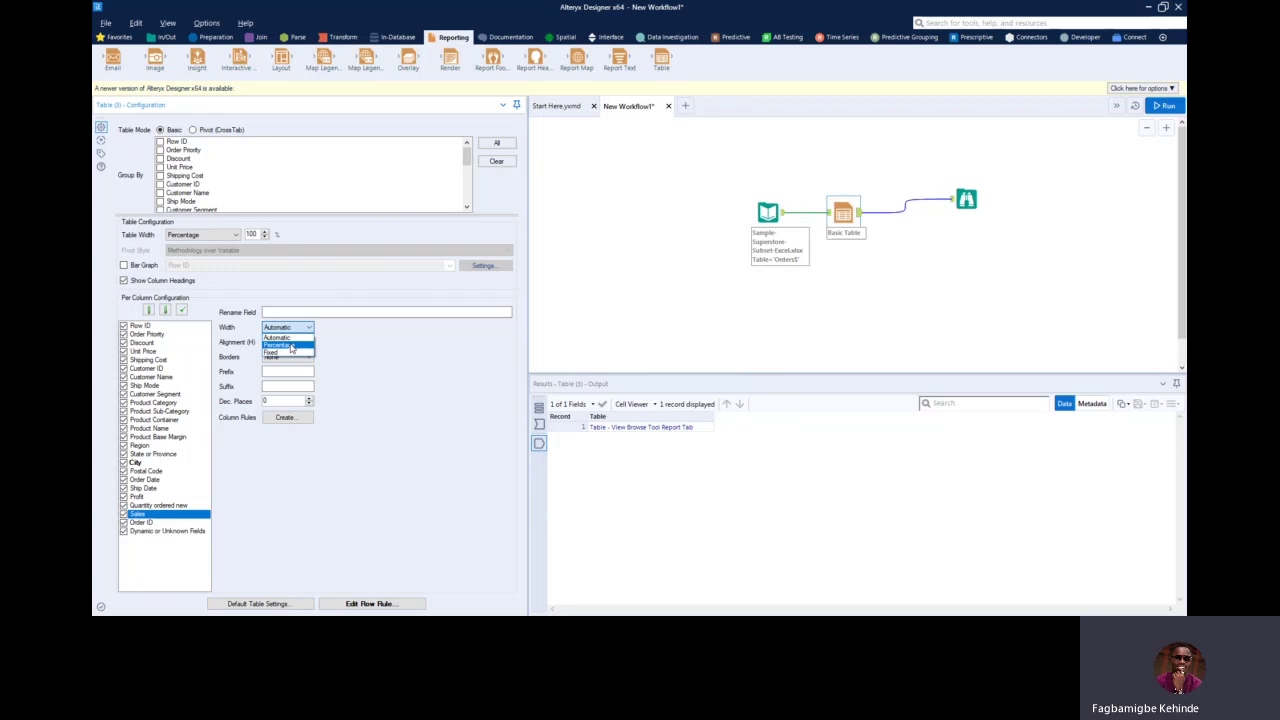
left_click(291, 346)
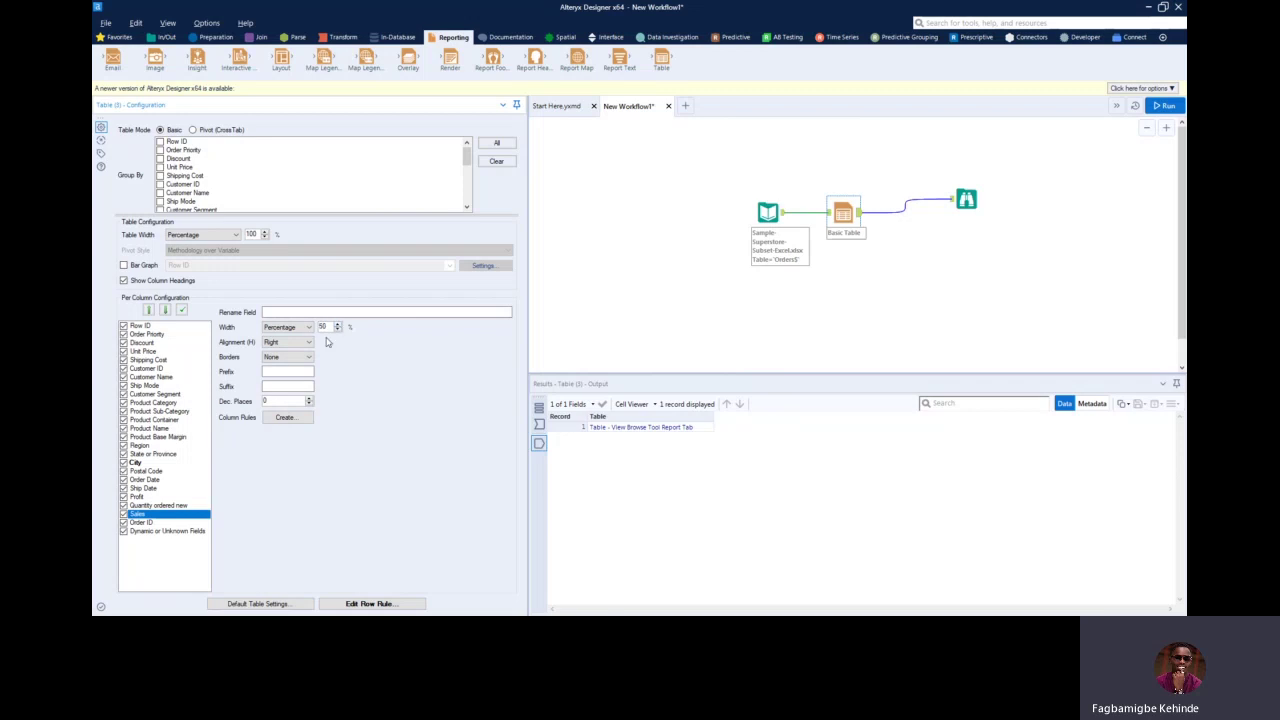
Rerun the workflow and examine the percentage-based Profit and Sales column widths in the Browse report.
left_click(1166, 106)
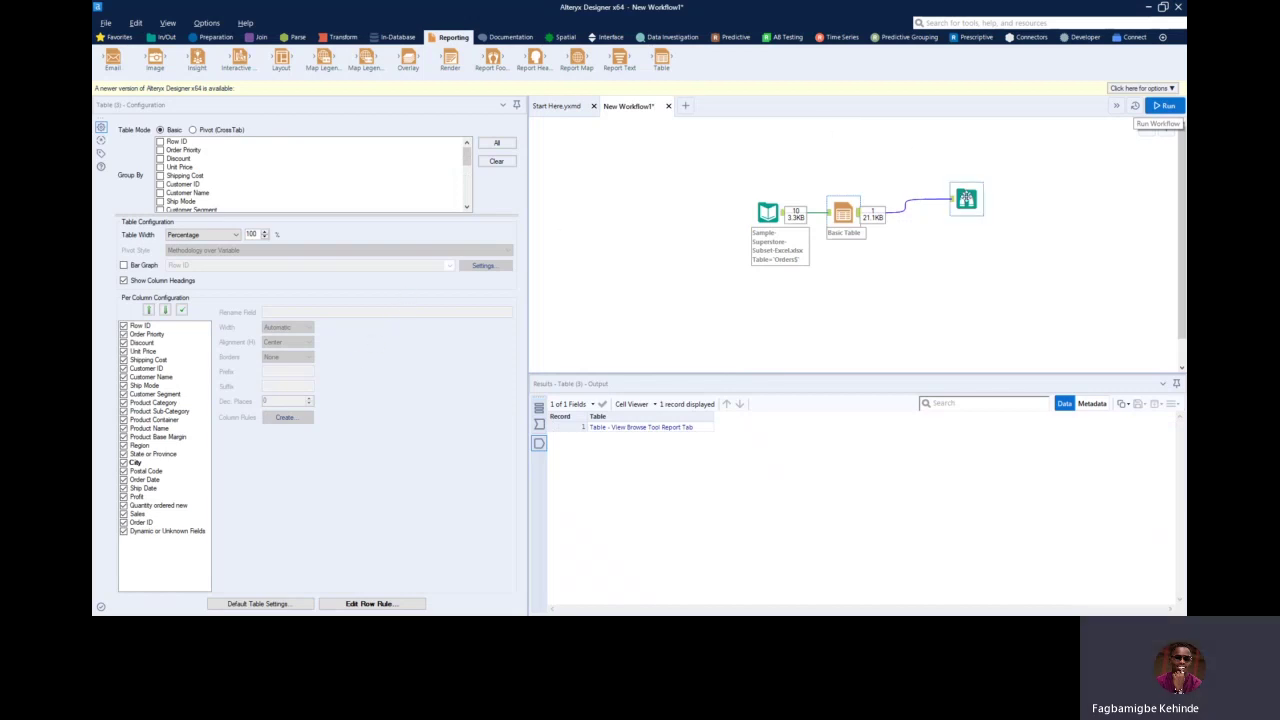
left_click(966, 200)
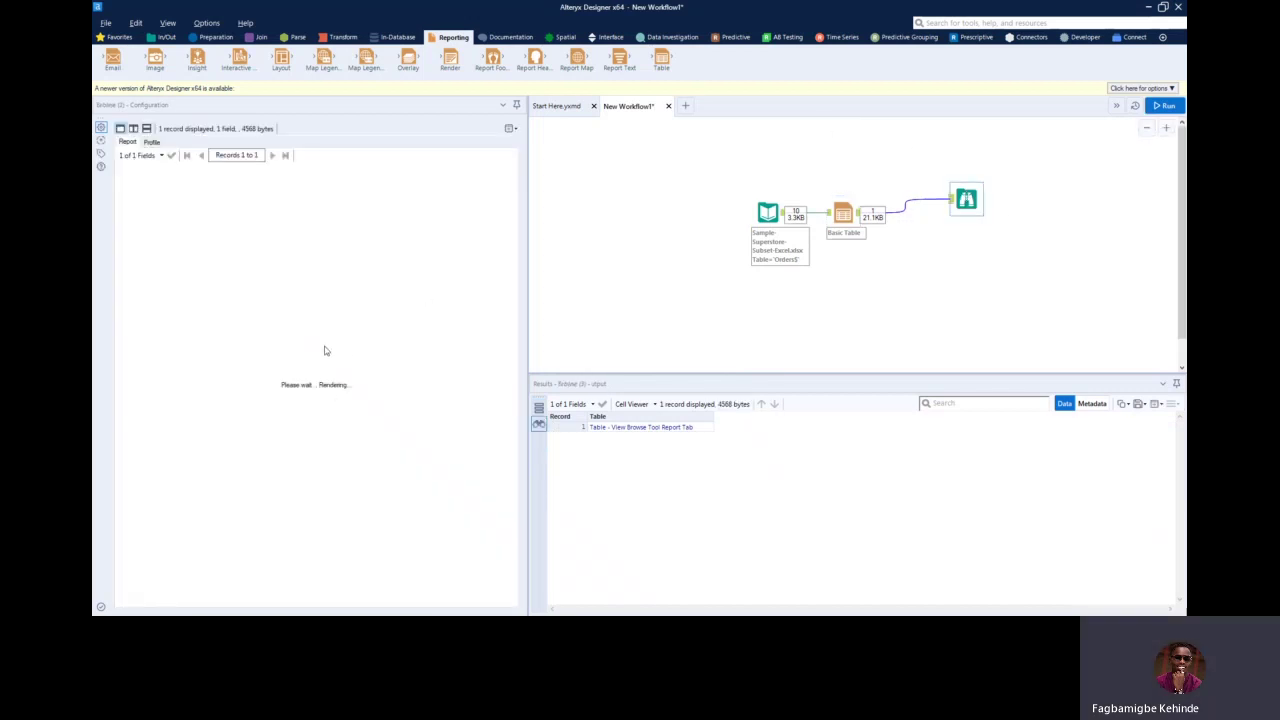
left_click_drag(284, 604, 490, 606)
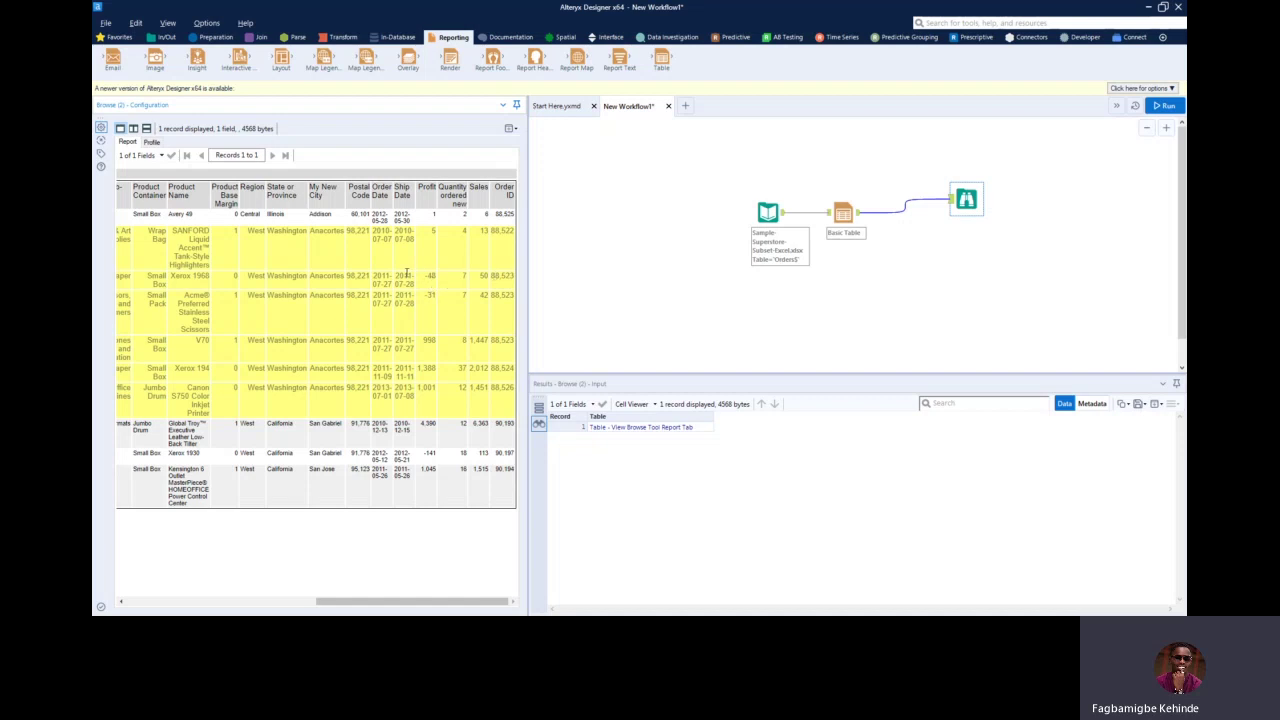
Set the Table tool's Profit column to a fixed width of 0.5 inches.
left_click(843, 213)
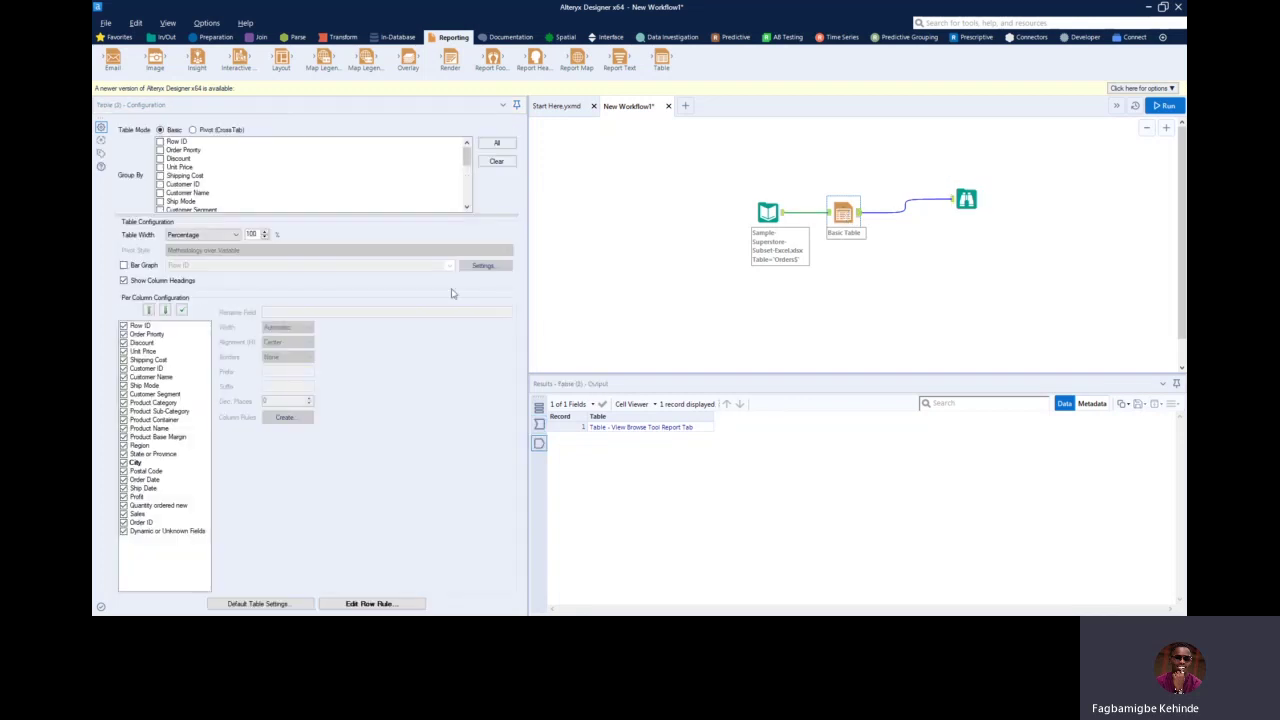
left_click(146, 497)
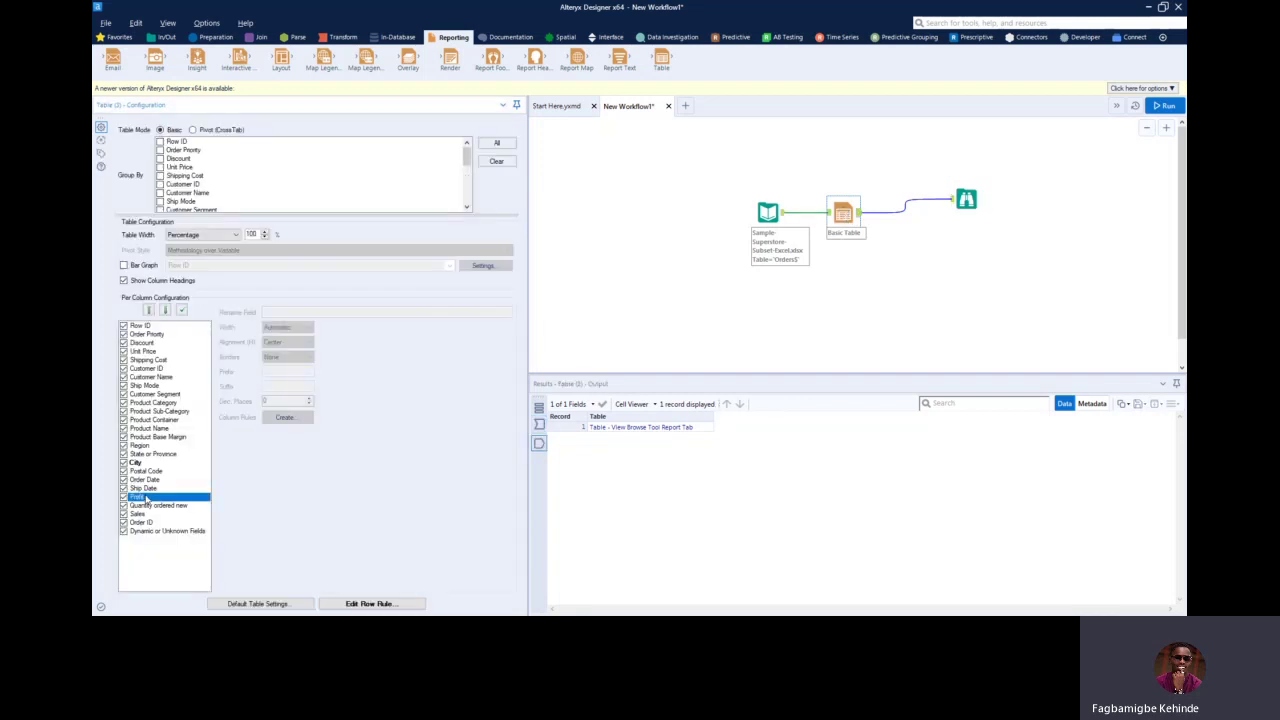
left_click(304, 329)
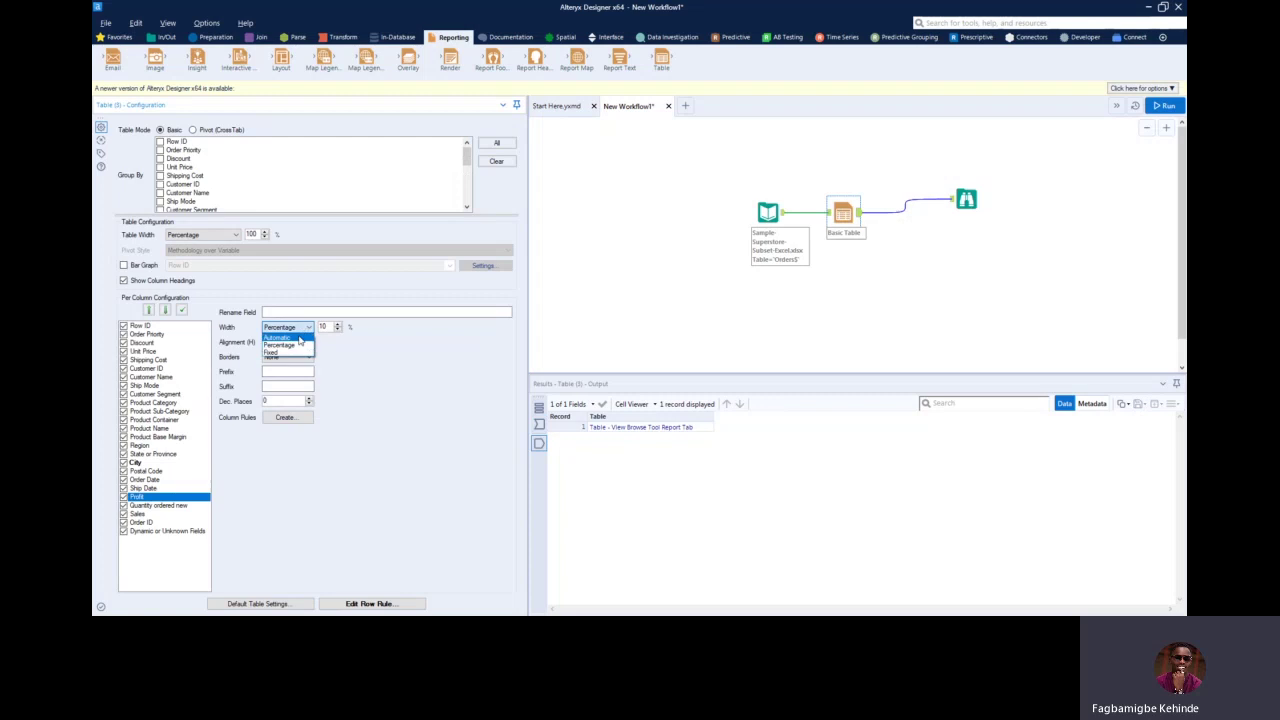
left_click(293, 354)
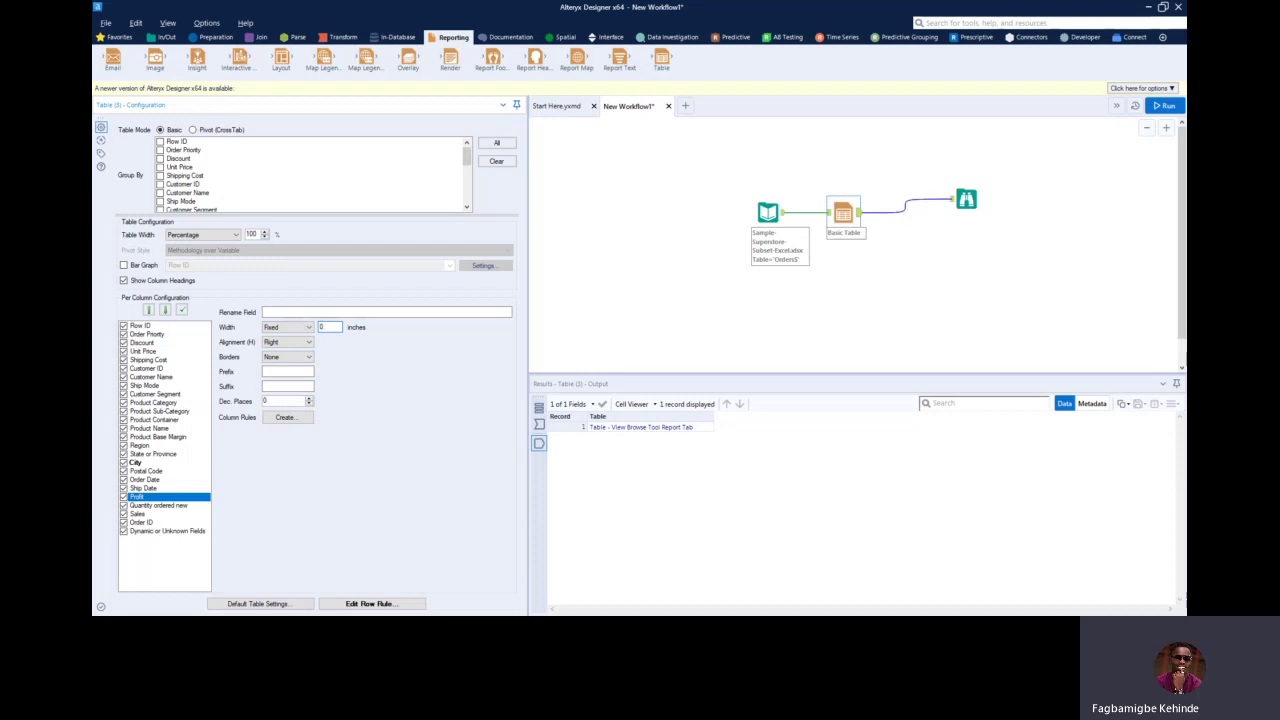
type(".5")
Set the Sales column to a fixed width of 2.5 inches.
left_click(147, 514)
left_click(298, 330)
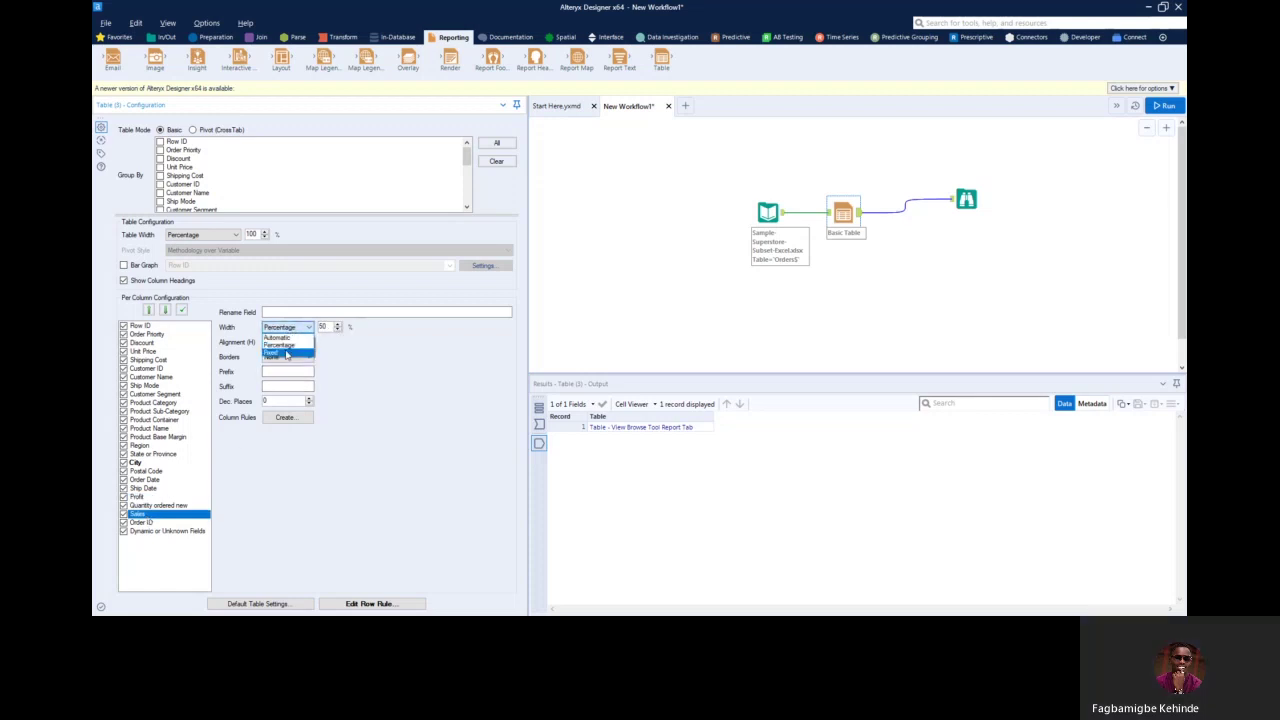
left_click(287, 353)
left_click(328, 327)
type("2.5")
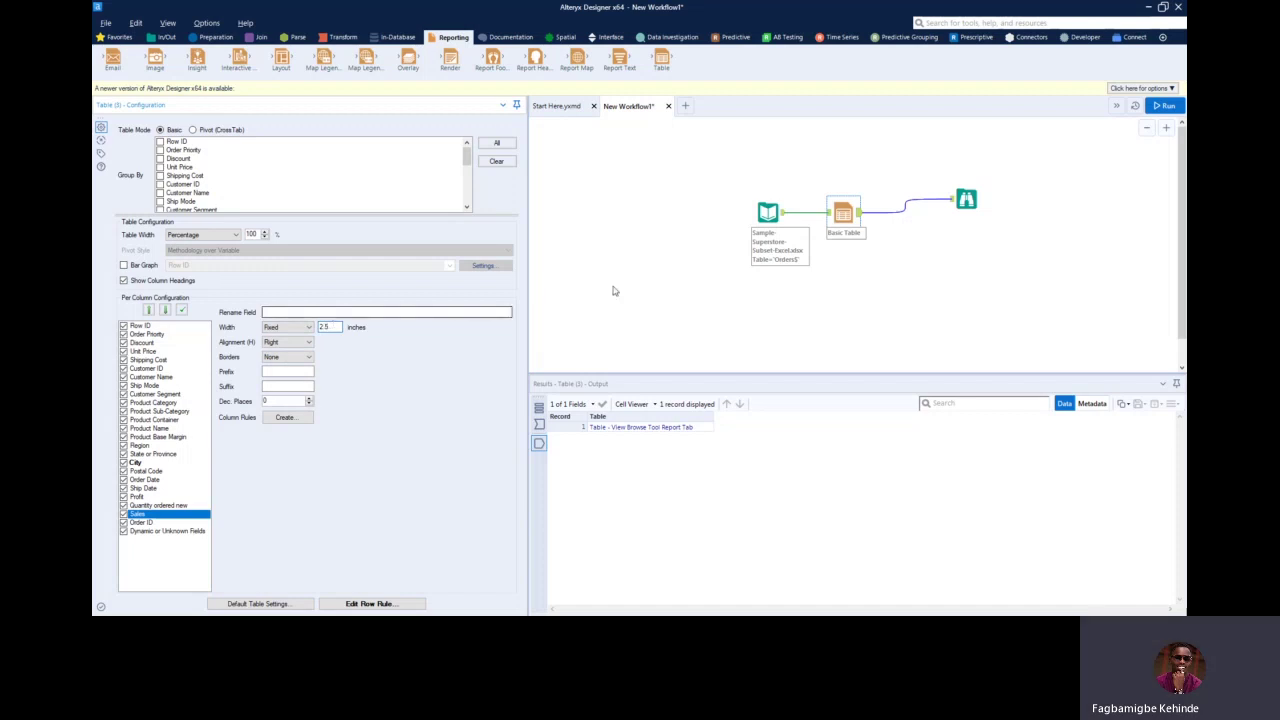
Rerun the workflow and check the fixed Profit and Sales column widths in the Browse report.
left_click(1157, 108)
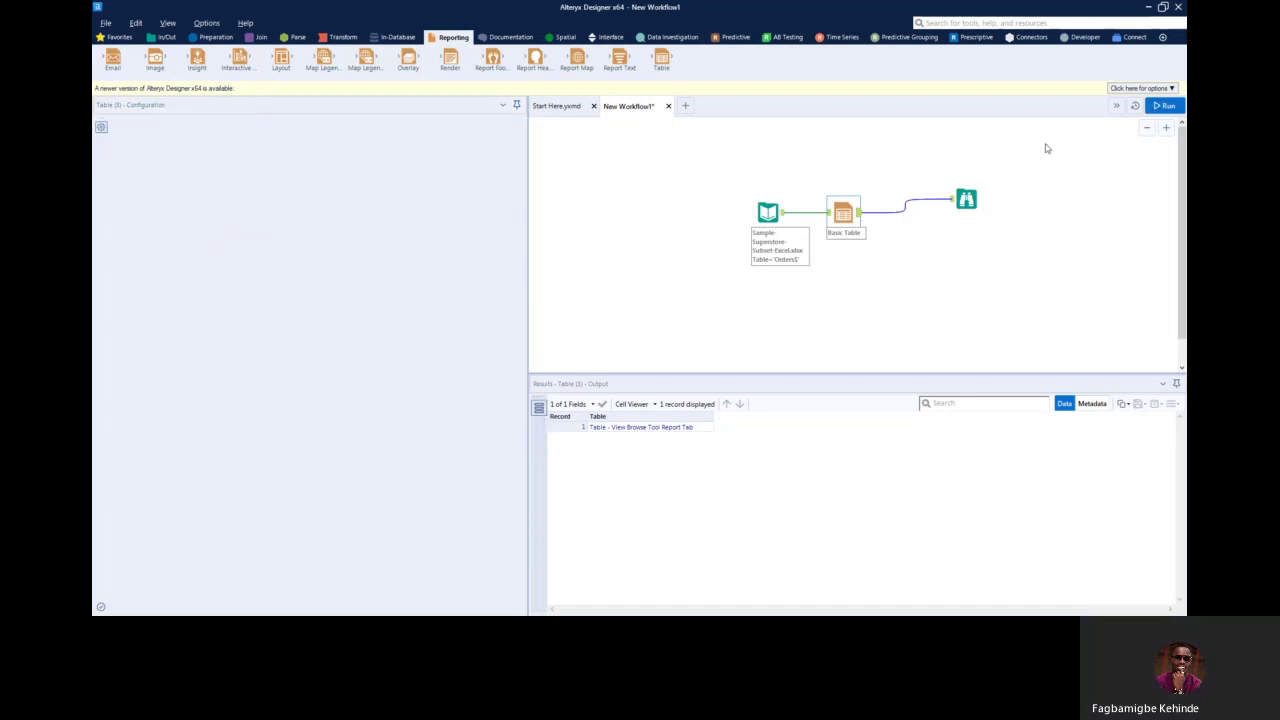
left_click(966, 200)
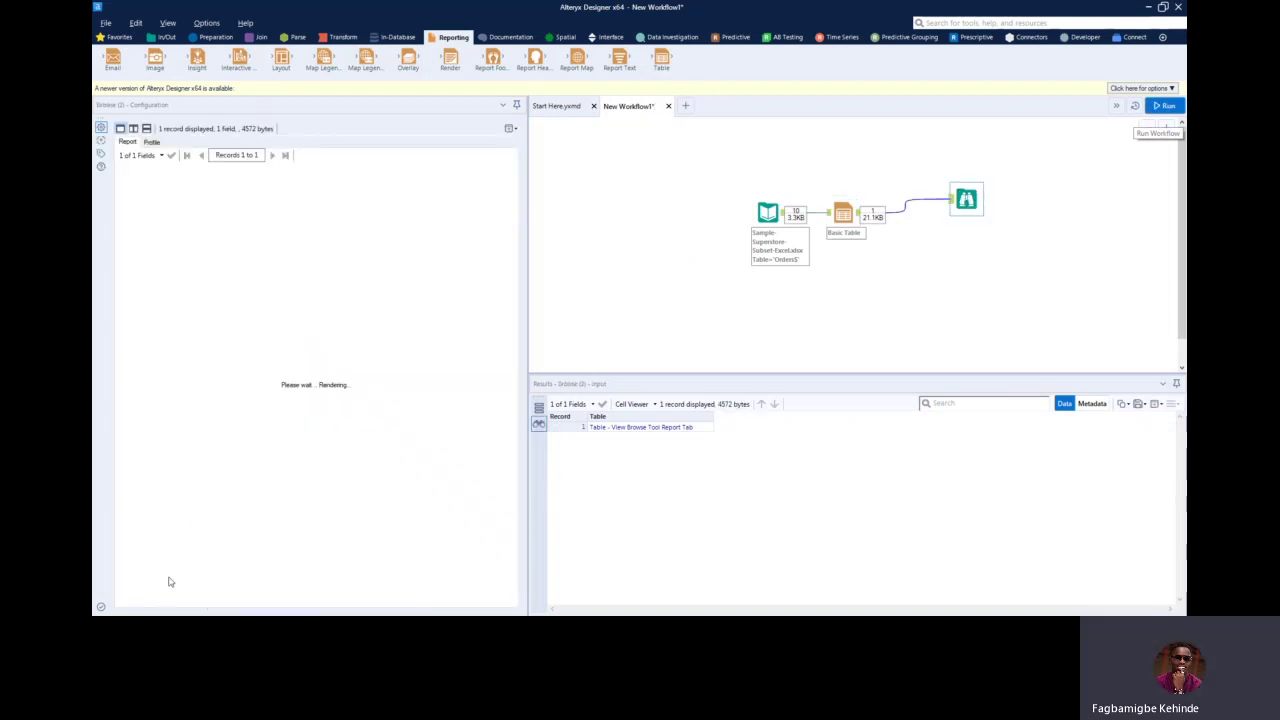
left_click_drag(171, 603, 409, 612)
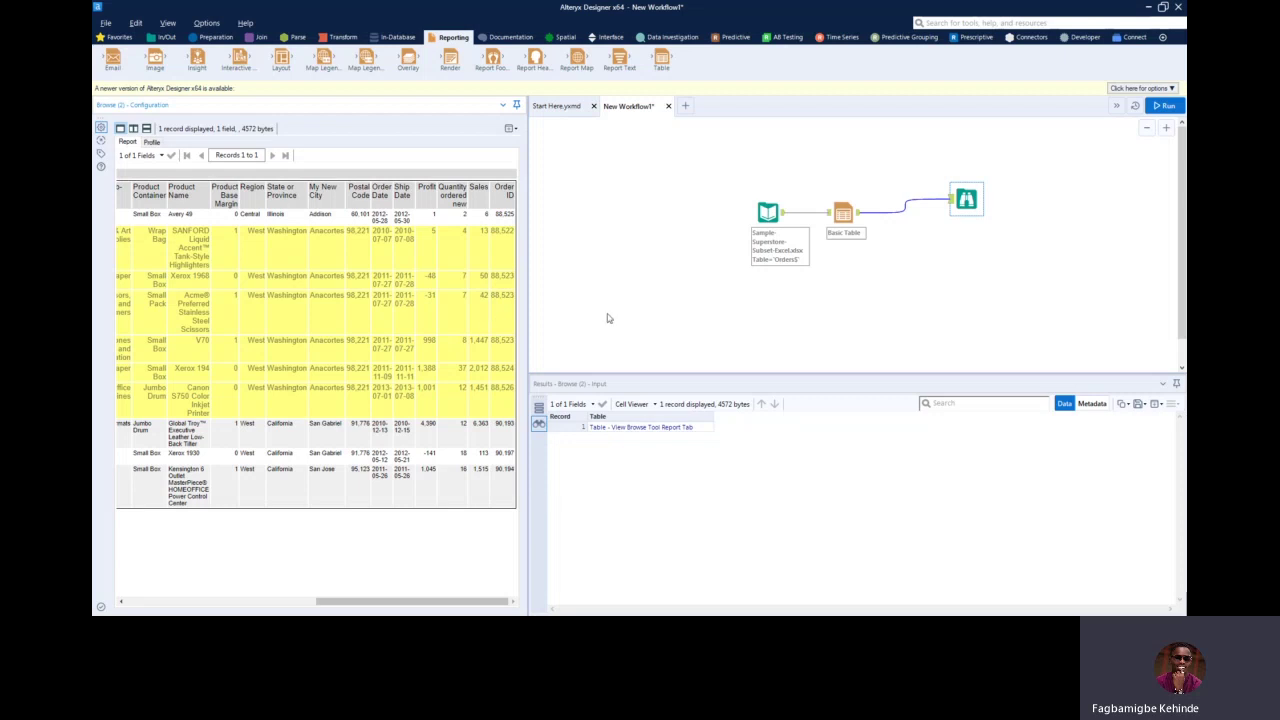
Set the Table tool's Sales column to a fixed width of 10 inches and check the Profit column's width setting.
left_click(843, 212)
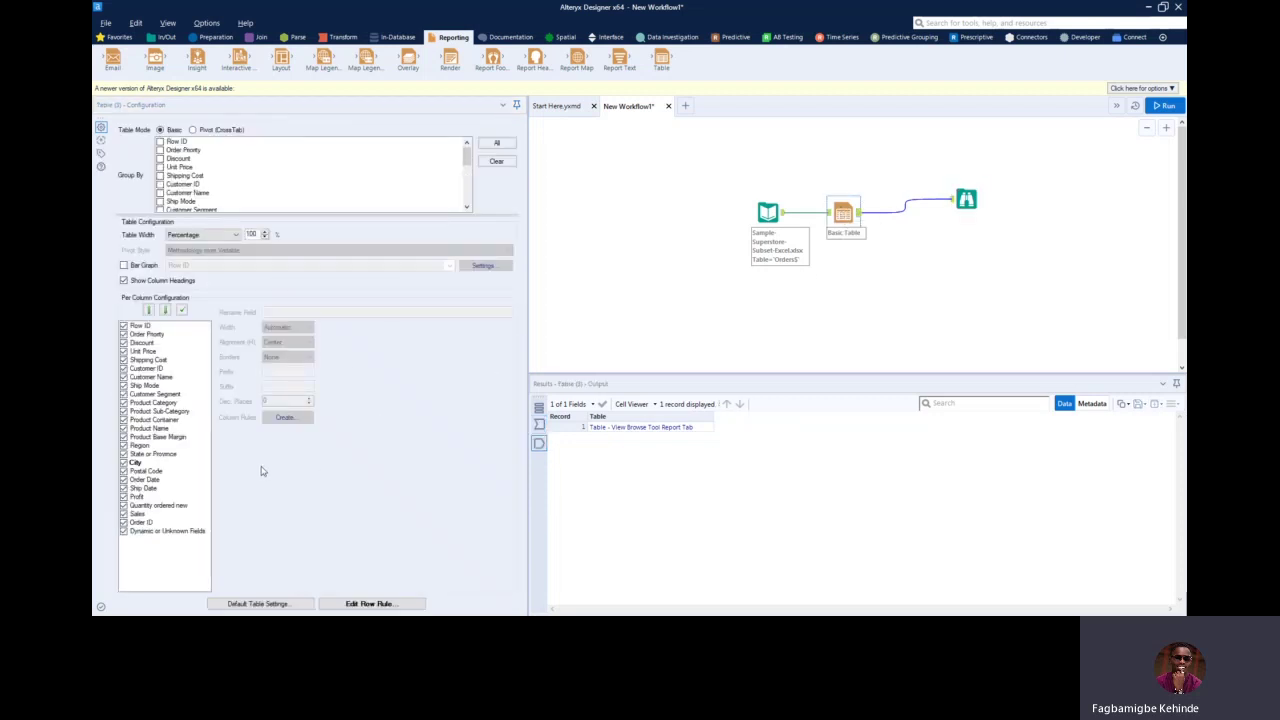
left_click(137, 514)
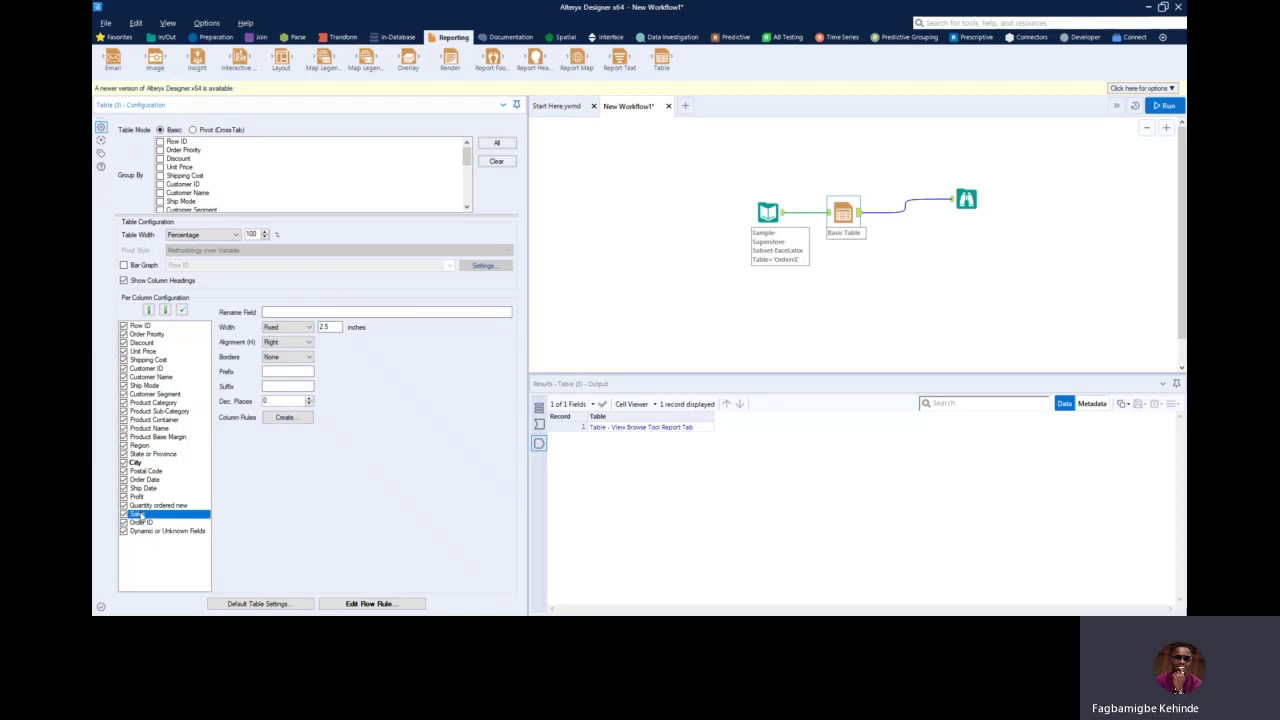
left_click(330, 328)
type("10")
left_click(143, 497)
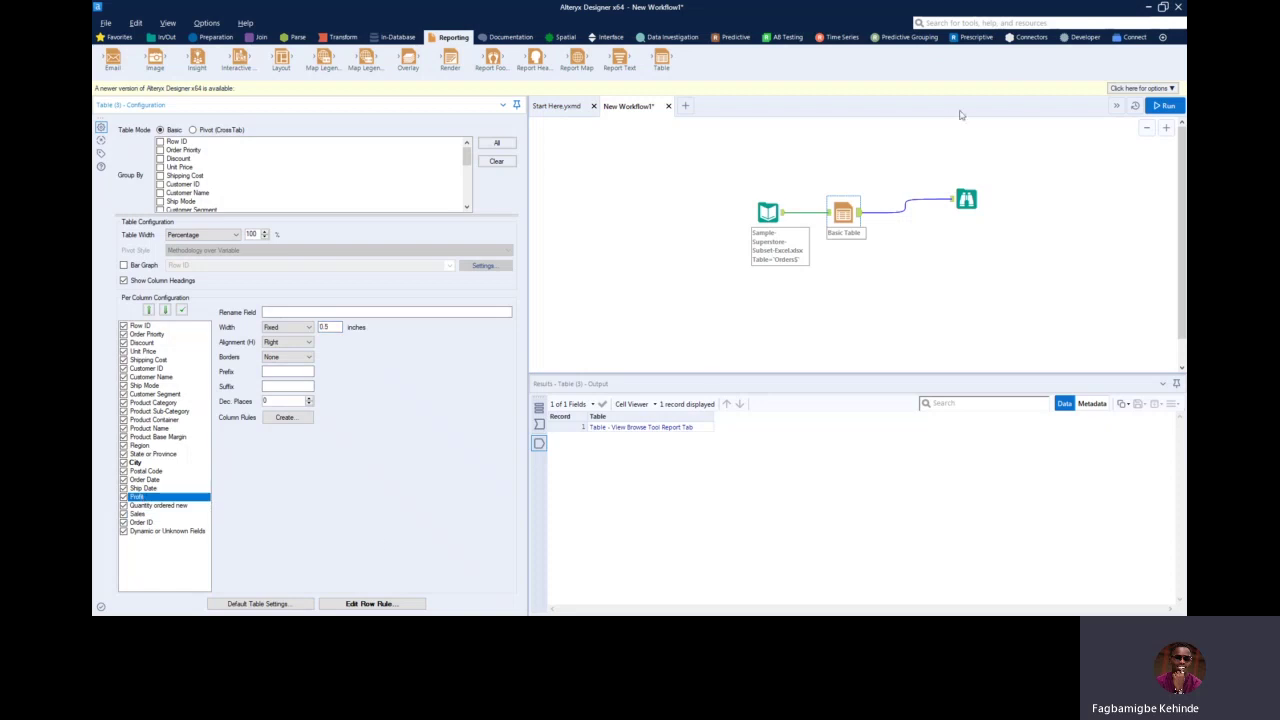
Rerun the workflow and examine the Browse report for the widened Sales column.
left_click(1168, 108)
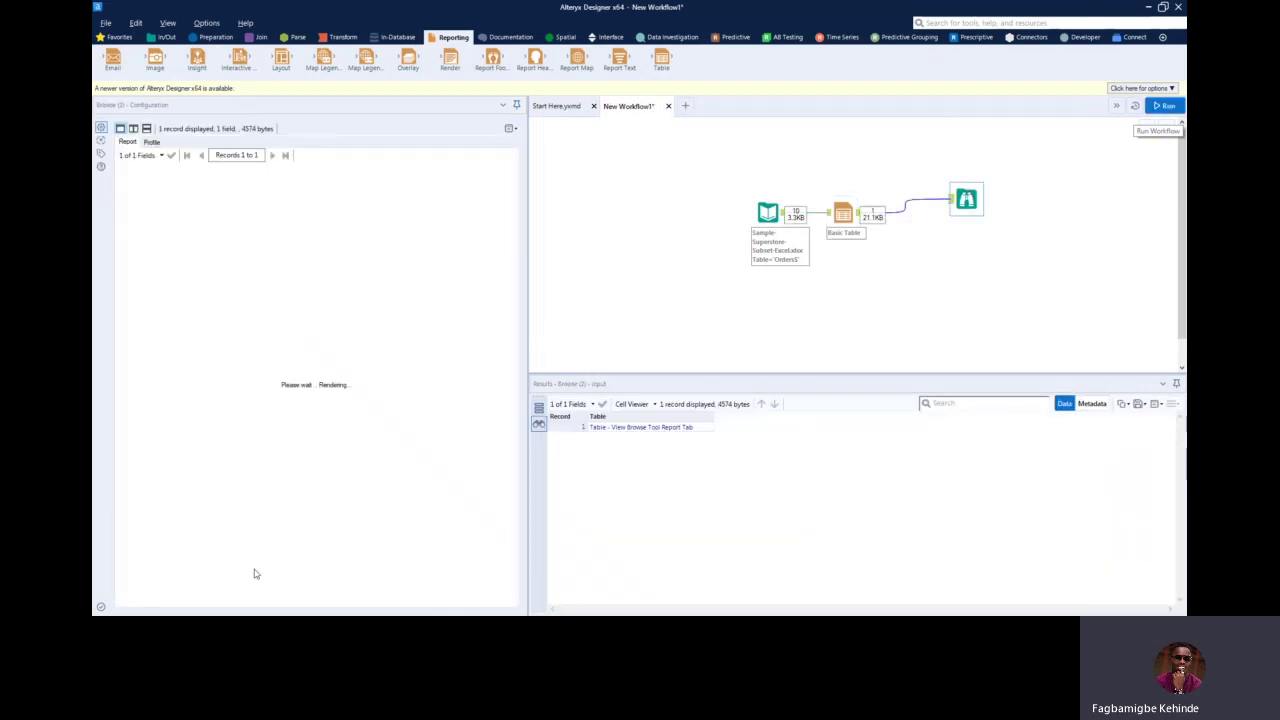
left_click_drag(222, 606, 462, 597)
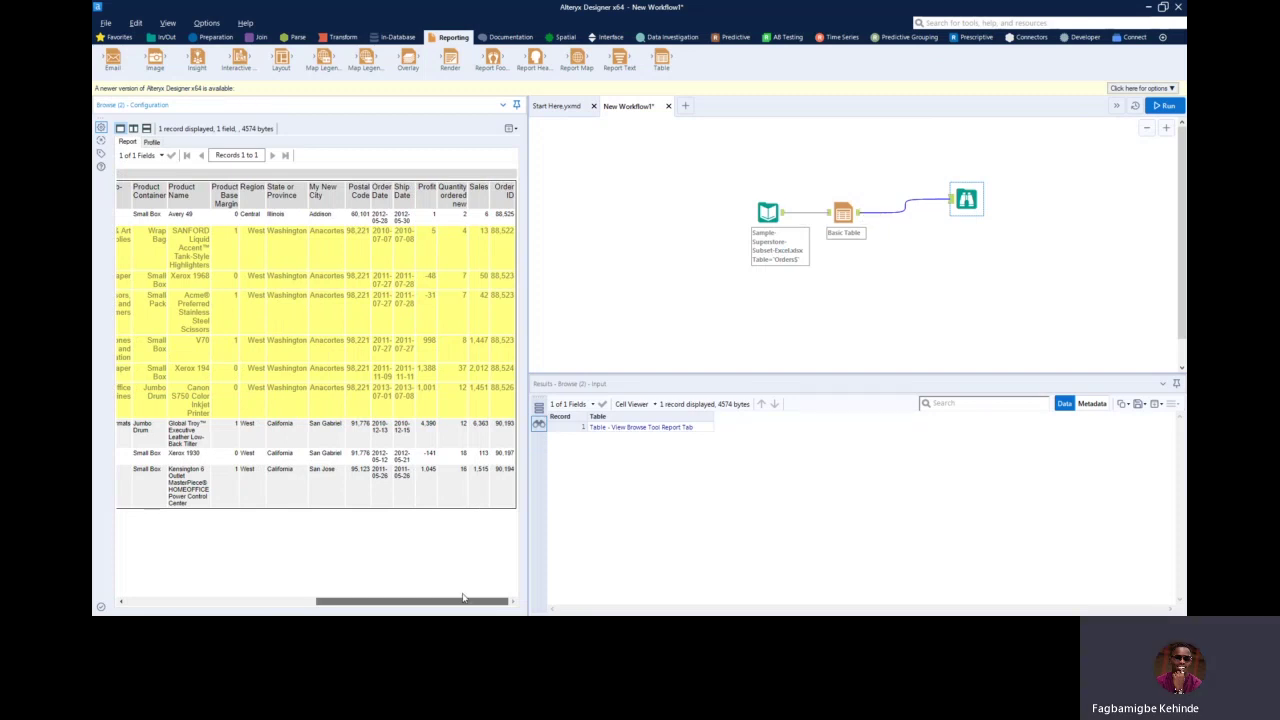
left_click_drag(381, 597, 600, 602)
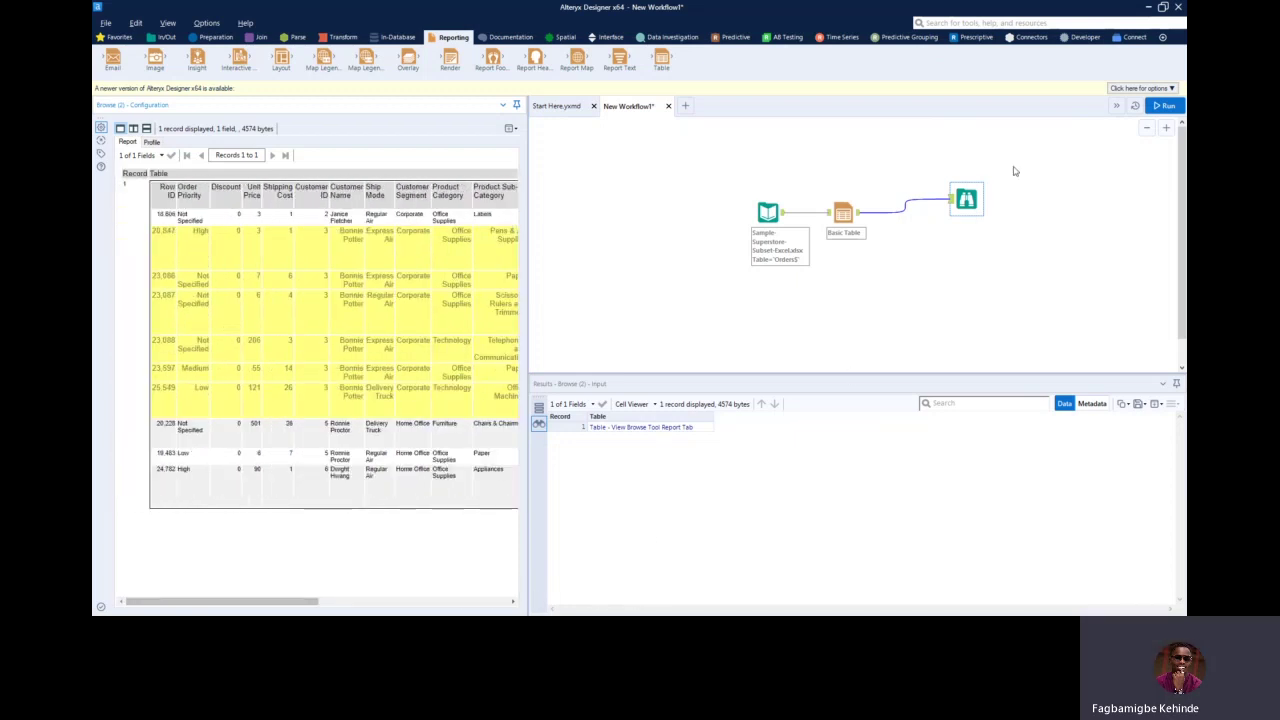
Move the Browse tool higher on the canvas and set the Table tool's Unit Price column to a fixed width of 0.5 inches.
left_click_drag(968, 200, 954, 150)
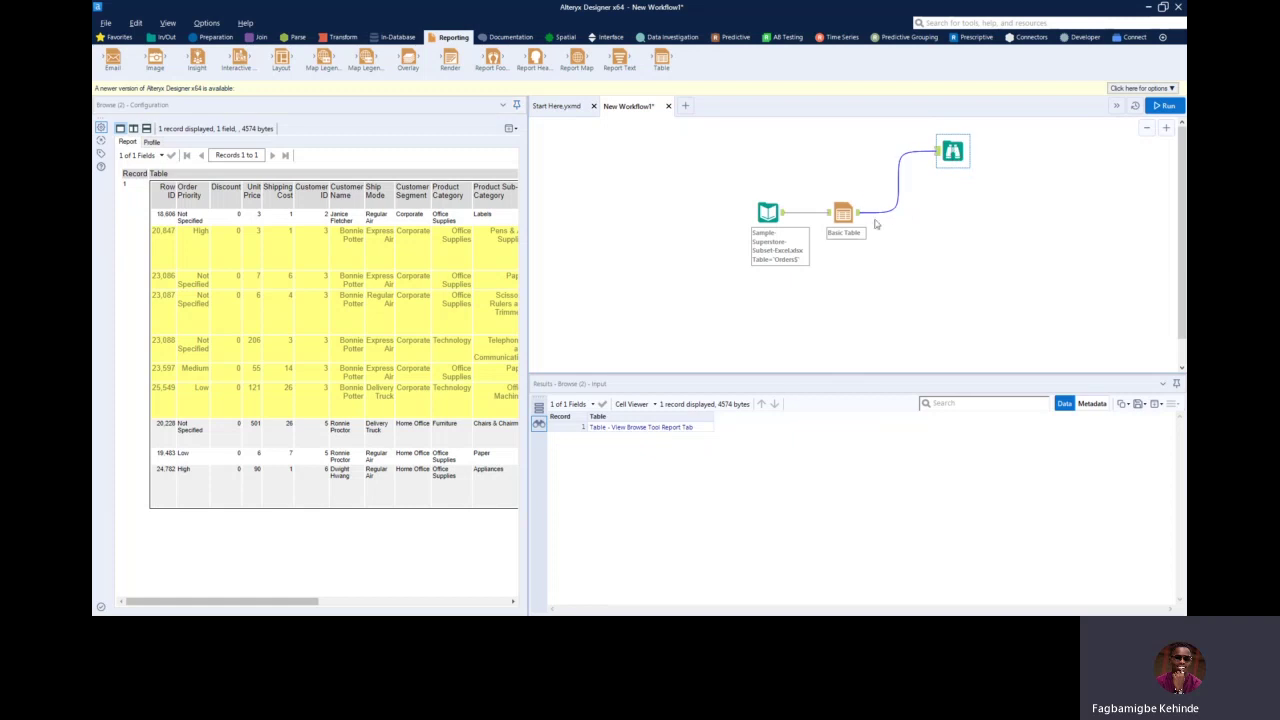
left_click(843, 214)
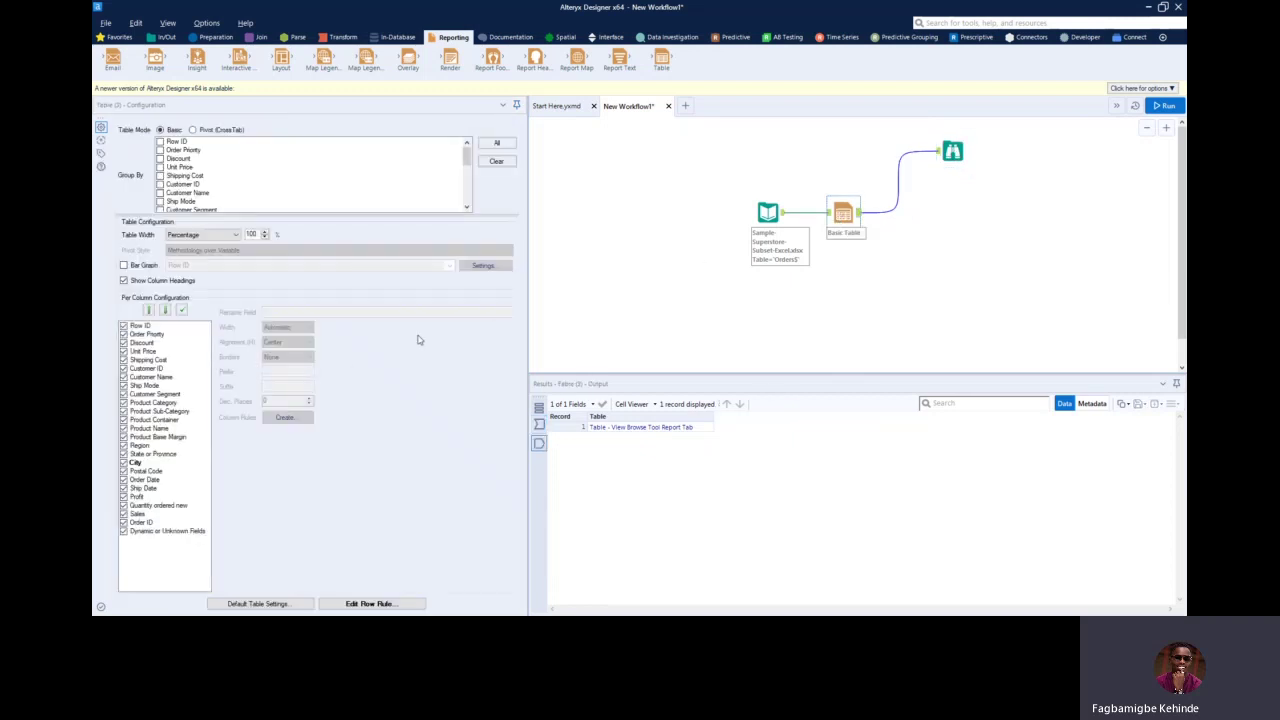
left_click(143, 352)
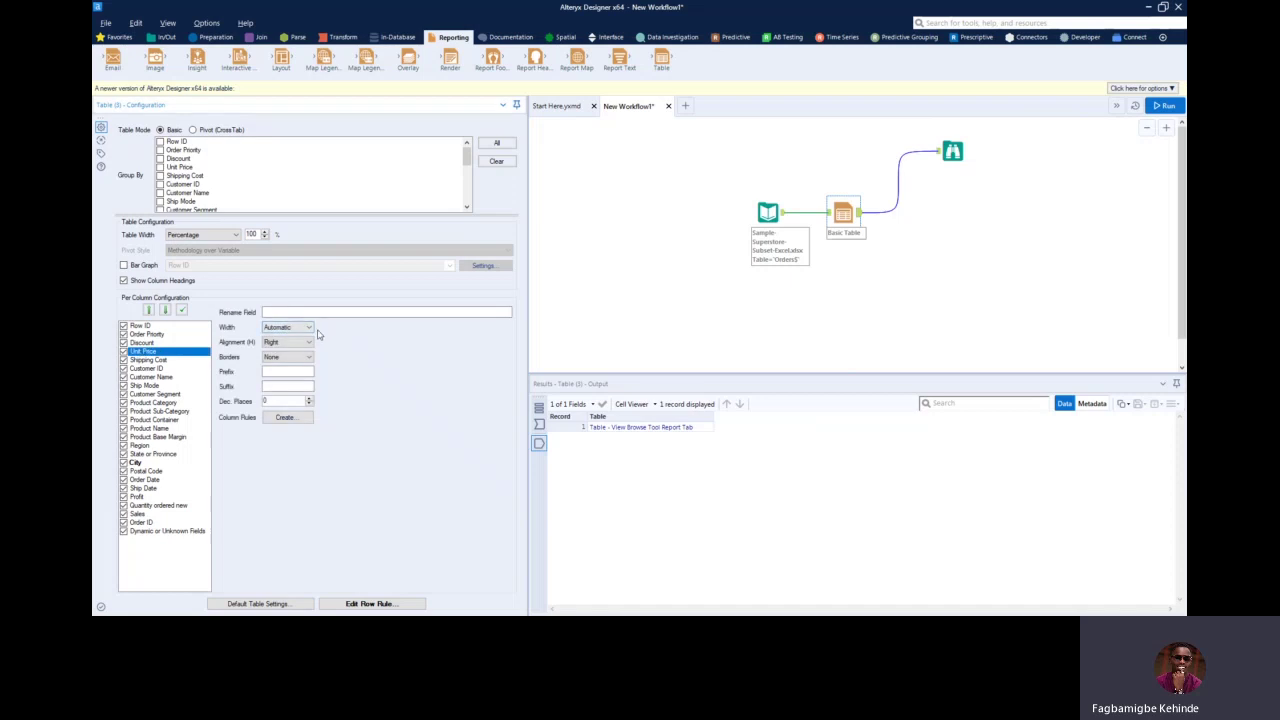
left_click(310, 331)
left_click(295, 344)
key("BackSpace")
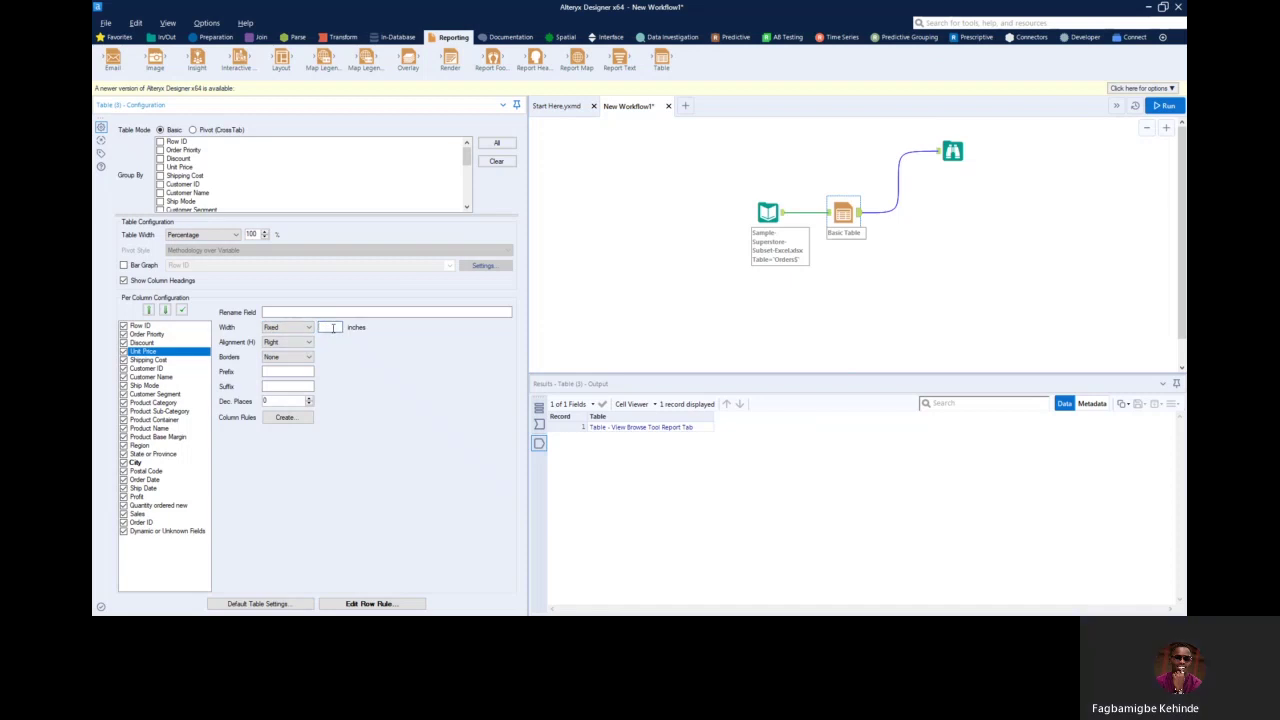
type("1")
key("ctrl+a")
type(".")
Set the Table tool's Shipping Cost column to a fixed width of 1 inch.
left_click(150, 360)
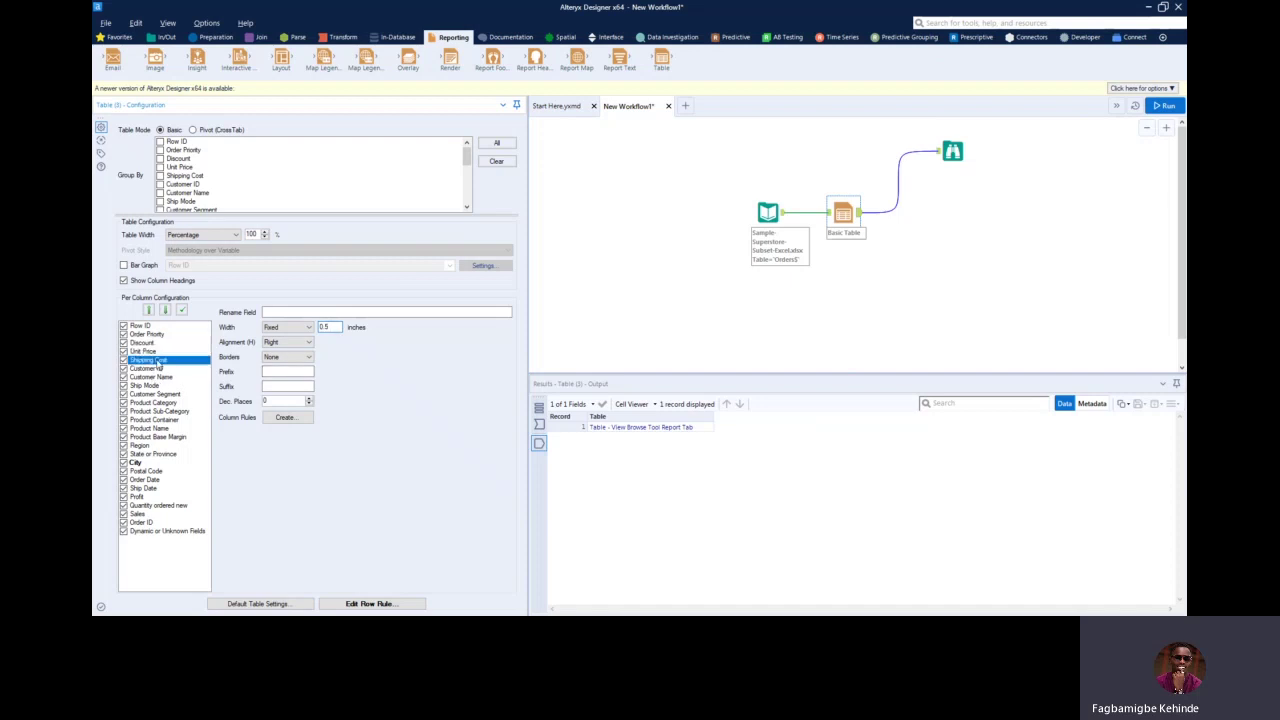
left_click(305, 330)
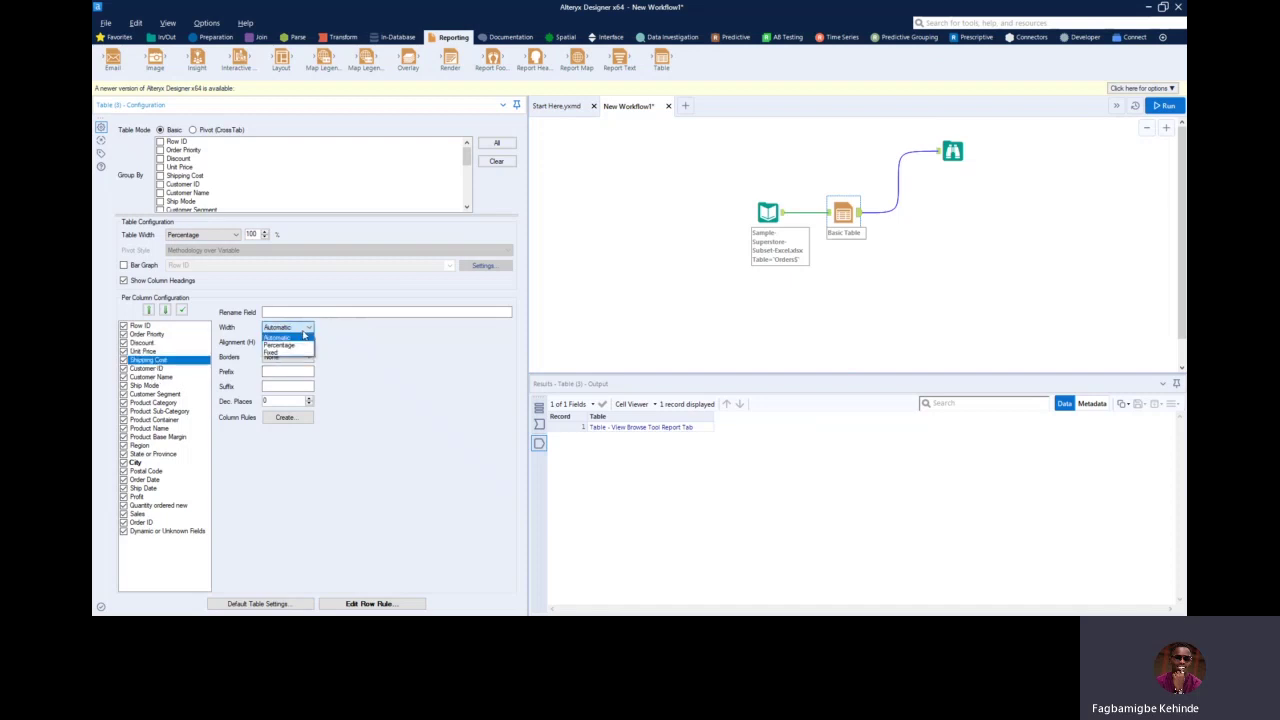
left_click(272, 352)
double_click(330, 327)
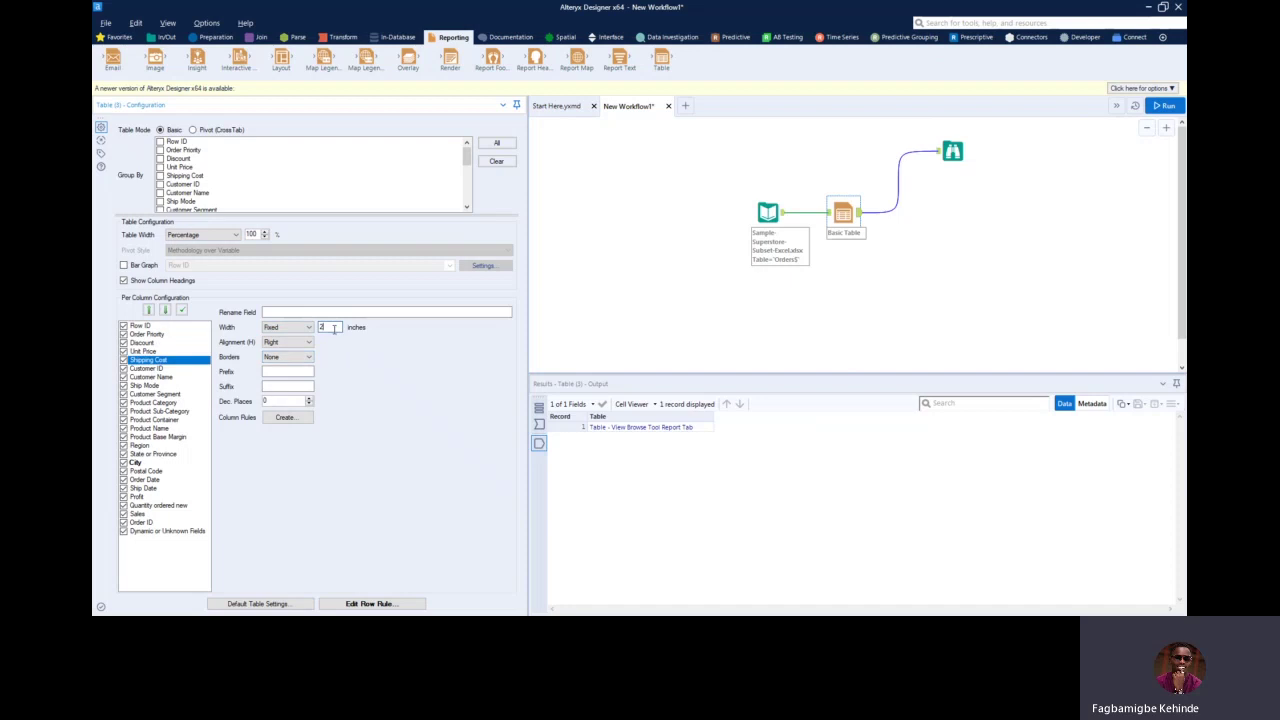
type("1")
Rerun the workflow and examine the Unit Price and Shipping Cost column widths in the Browse report.
left_click(1165, 107)
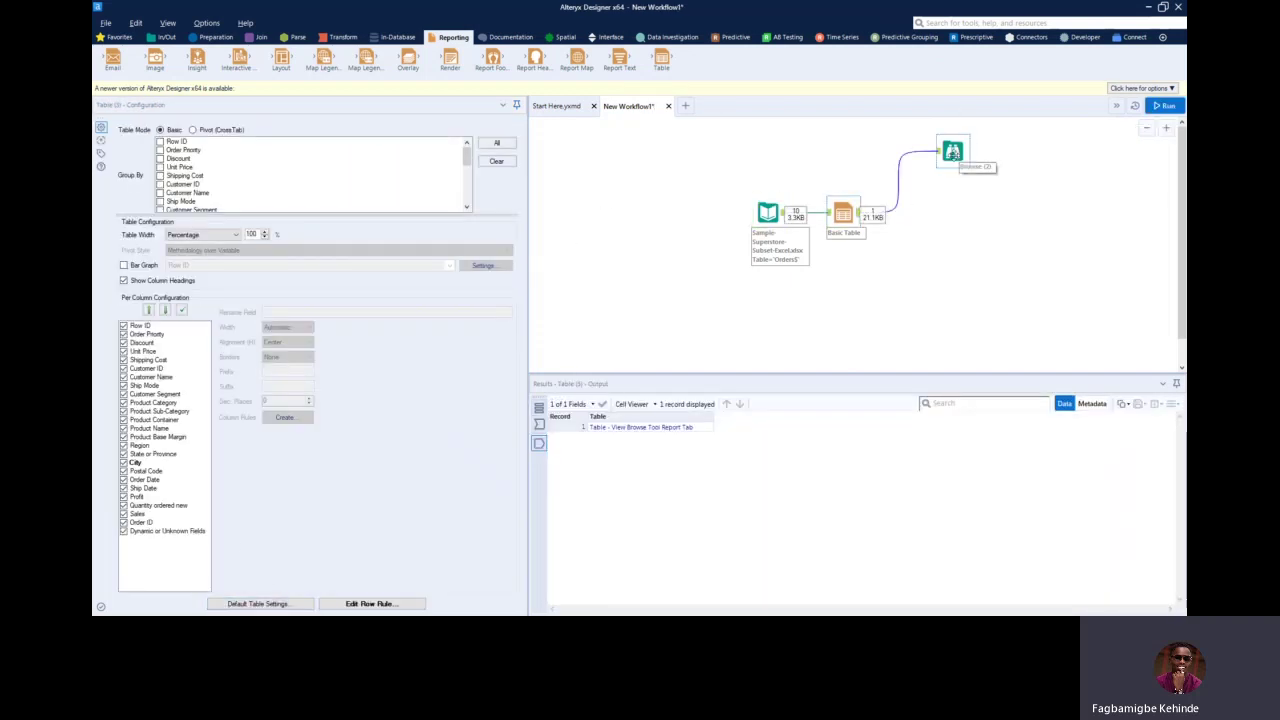
left_click(955, 152)
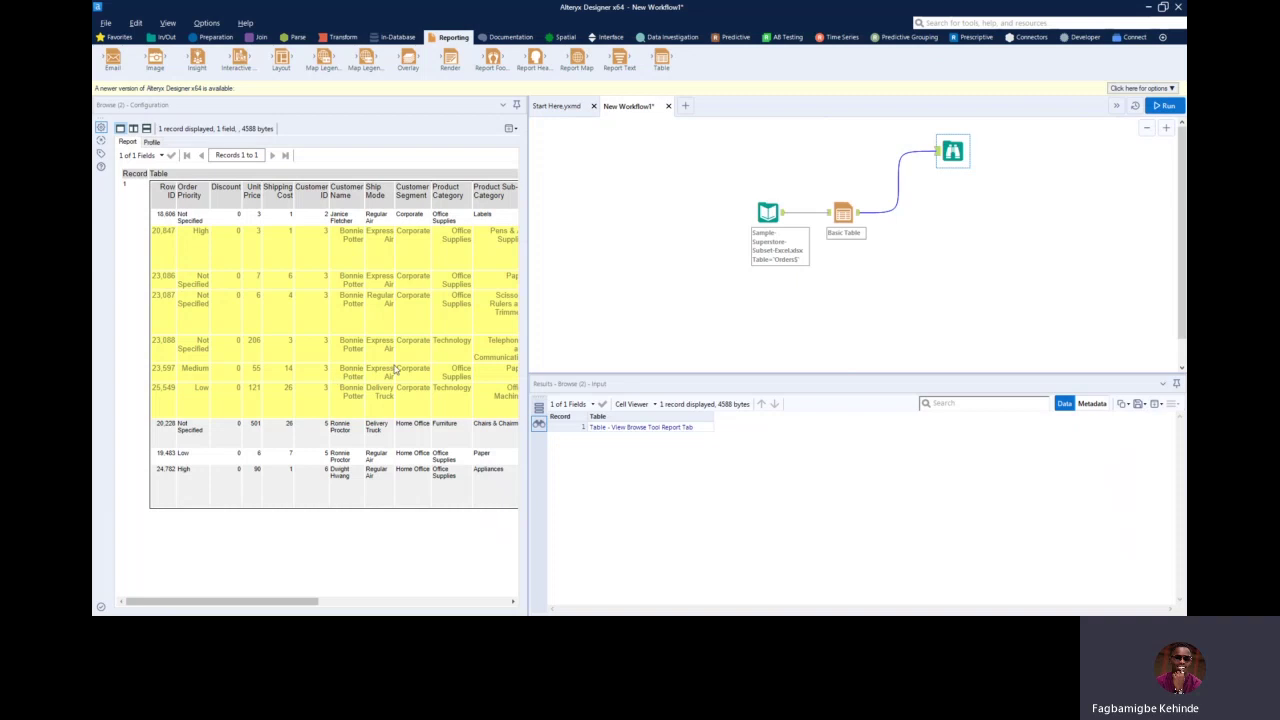
scroll(395, 370, "right", 5)
Set the font size of the Table tool's City Row Rule for Anacortes to 18.
left_click(844, 214)
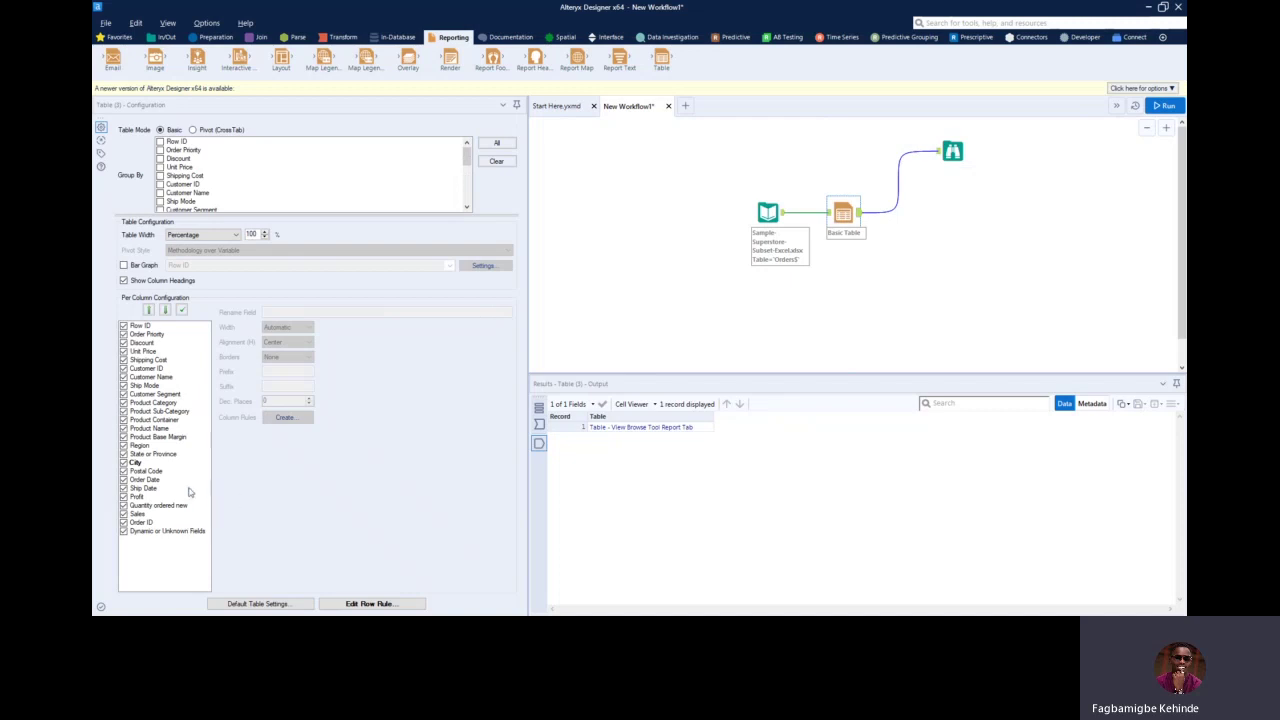
left_click(140, 463)
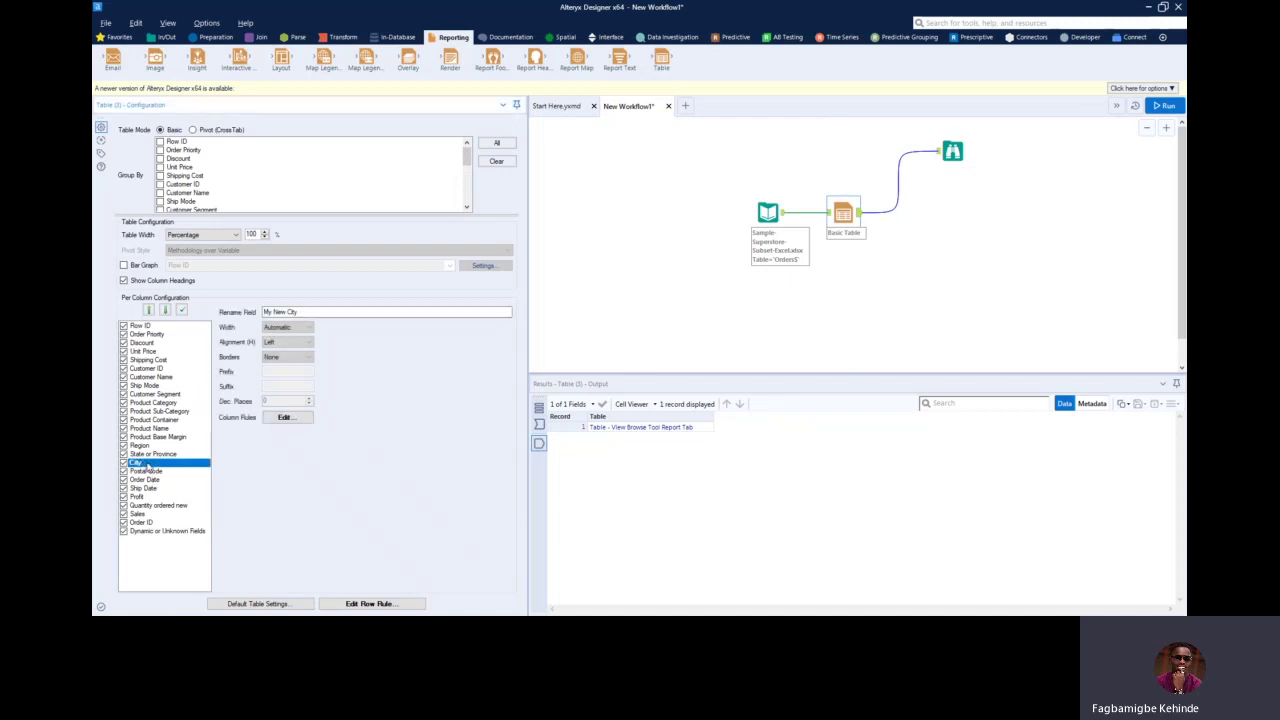
left_click(368, 604)
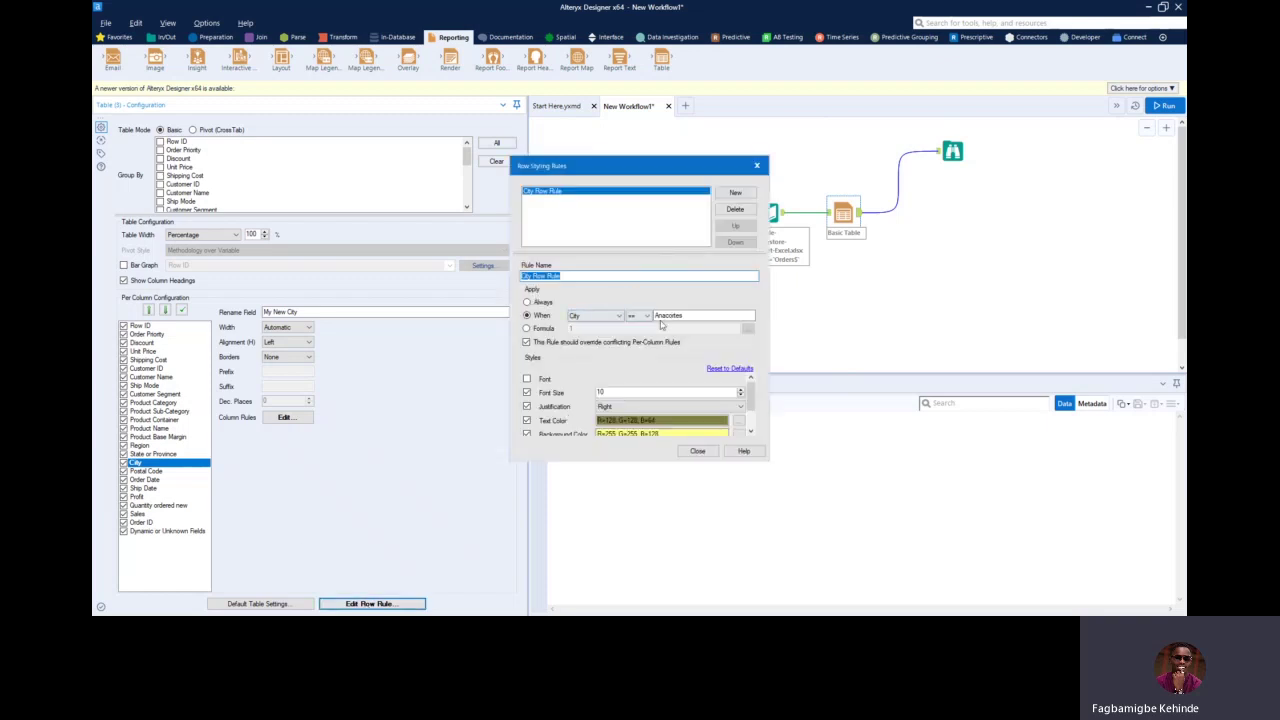
left_click(687, 315)
left_click(740, 389)
left_click(740, 389)
left_click(757, 166)
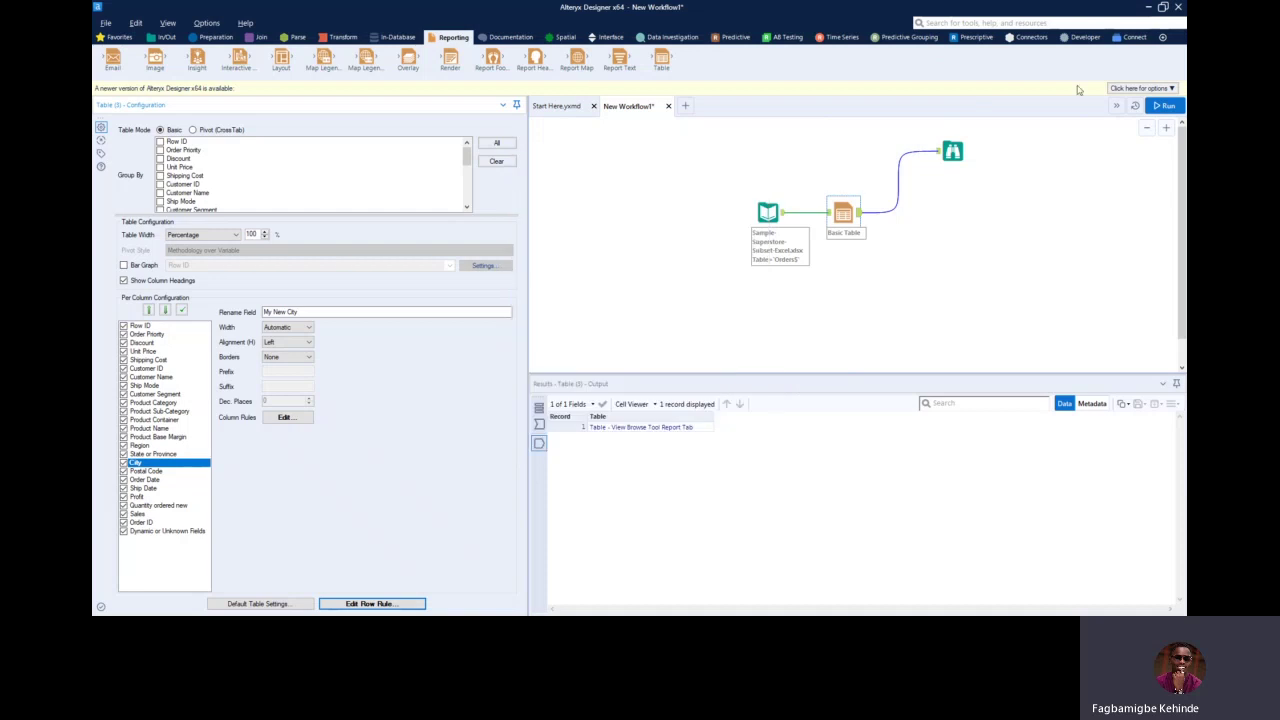
Rerun the workflow and examine the text size of the highlighted rows across the Browse report.
left_click(1162, 105)
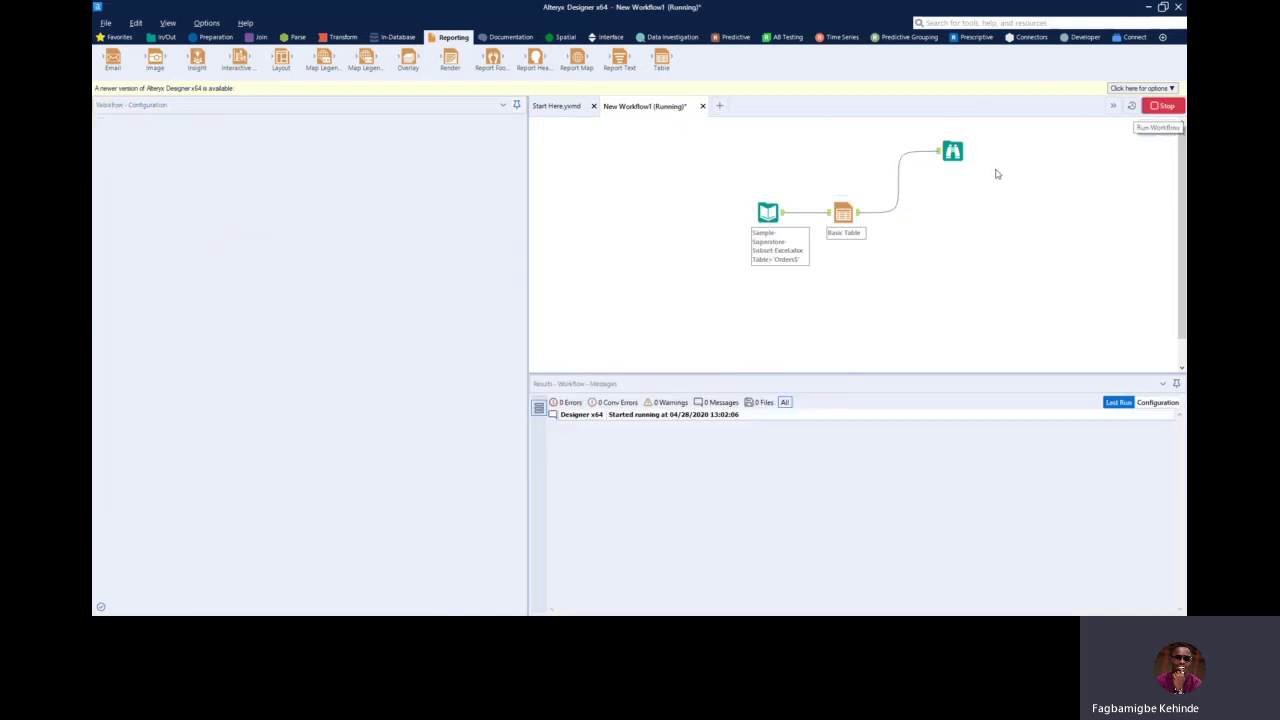
left_click(952, 151)
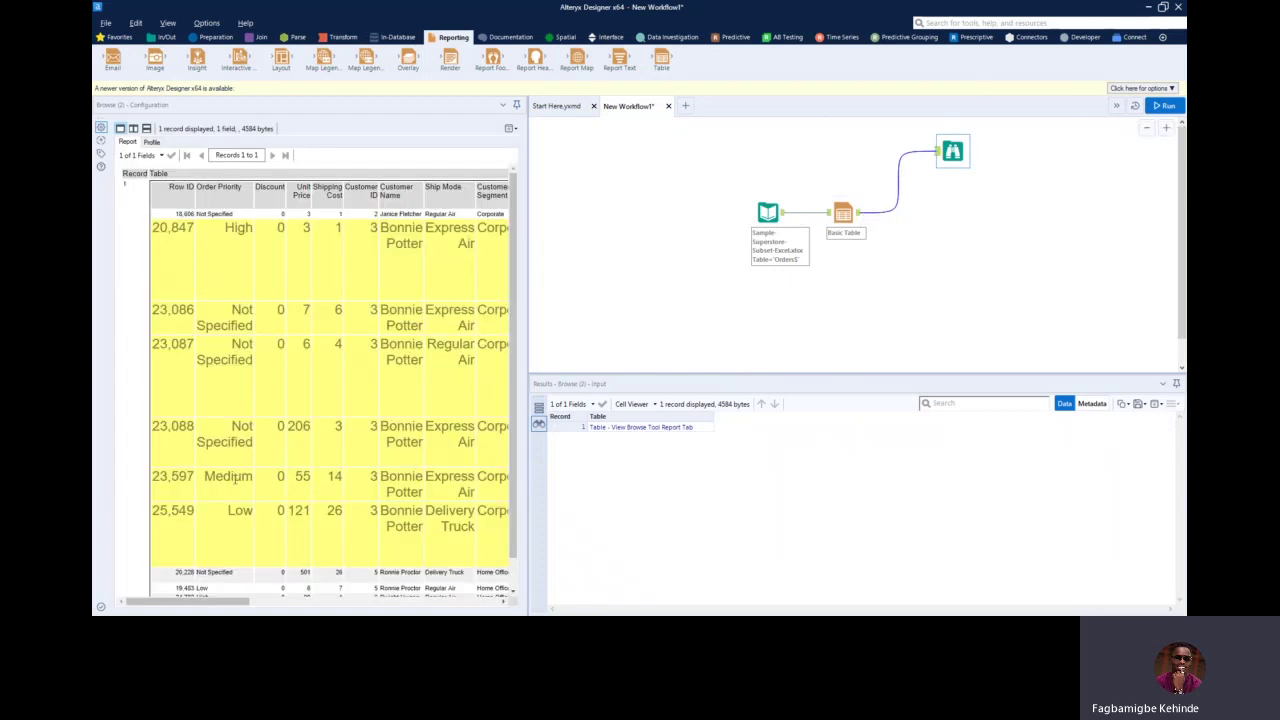
scroll(408, 511, "right", 10)
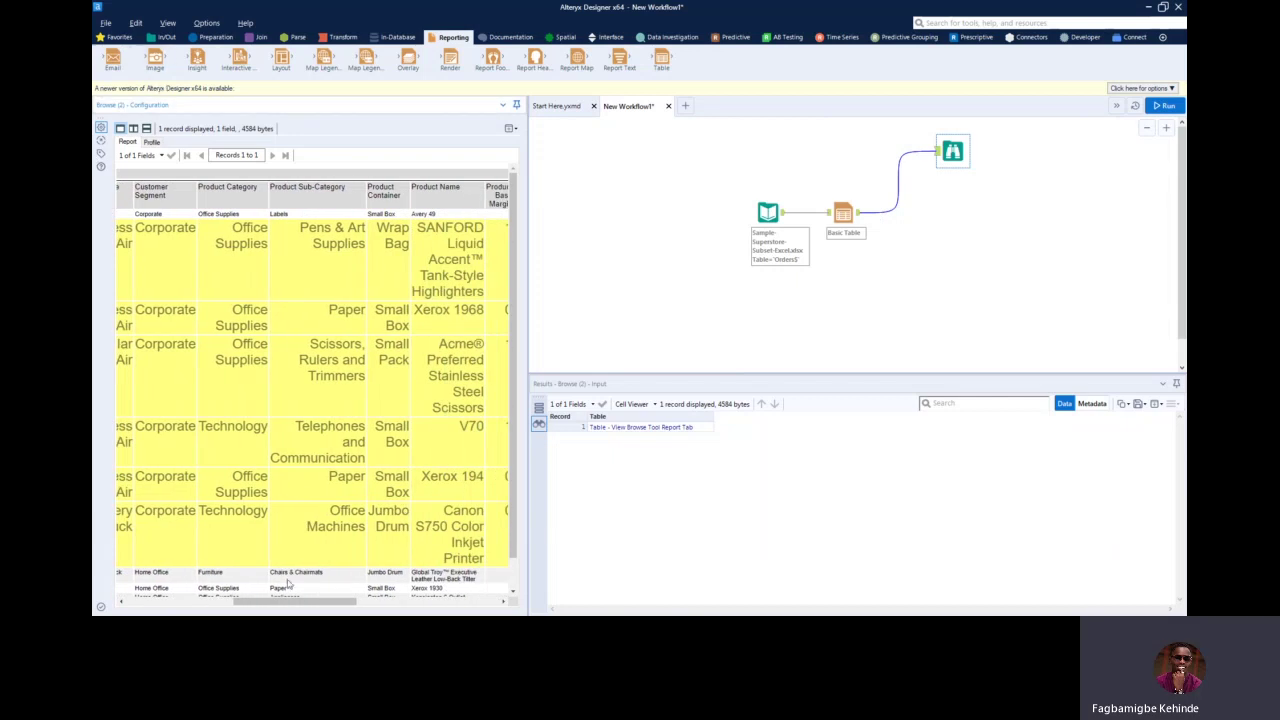
left_click_drag(289, 598, 170, 585)
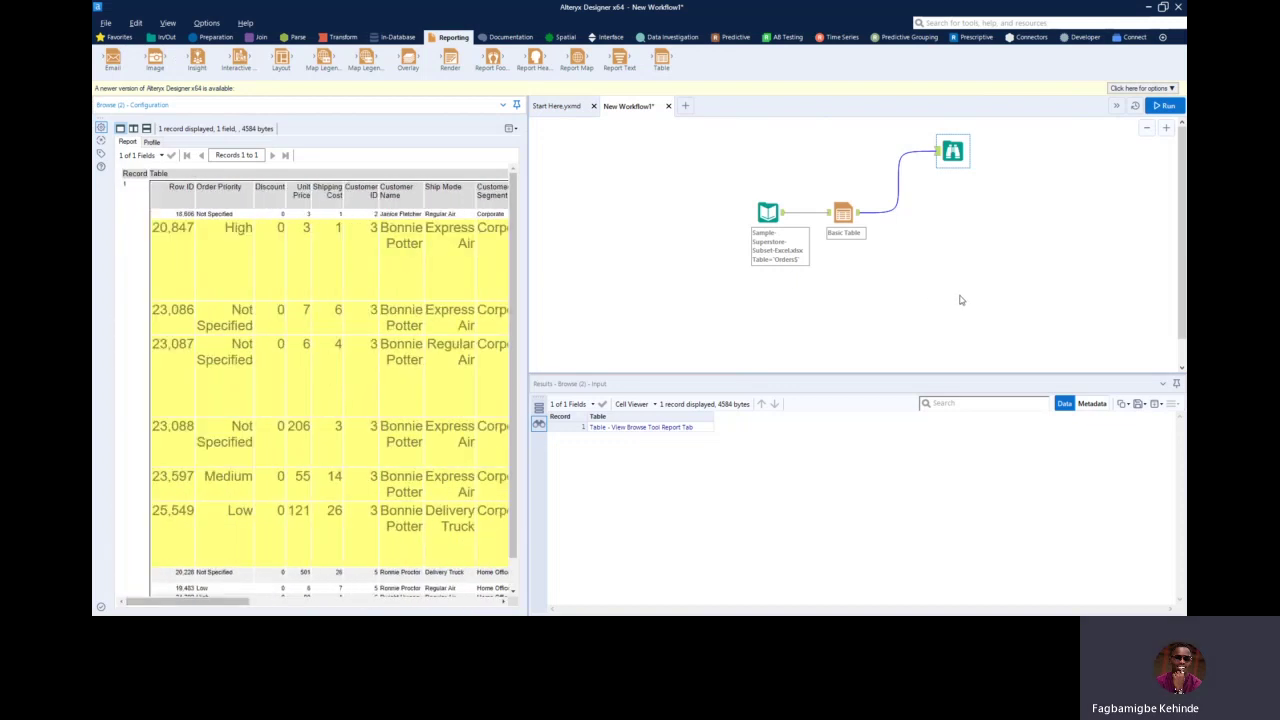
Reduce the font size of the Table tool's City Row Rule to 12.
left_click(843, 220)
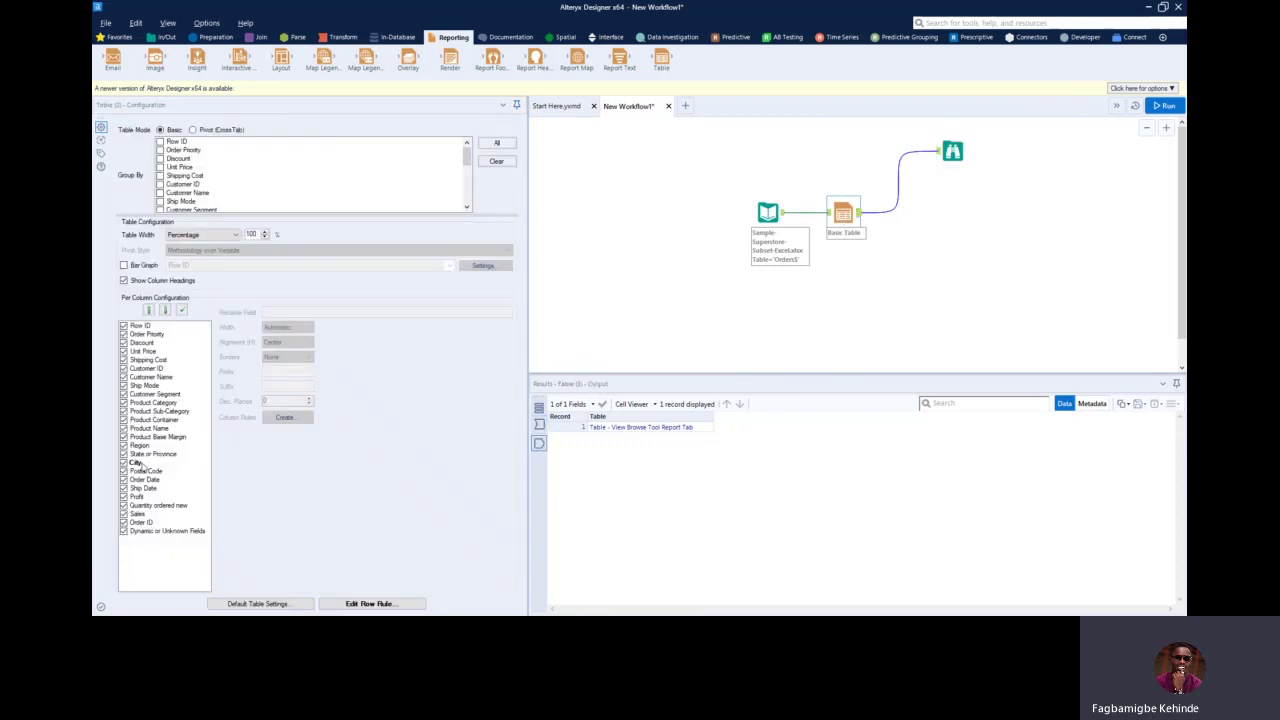
left_click(141, 463)
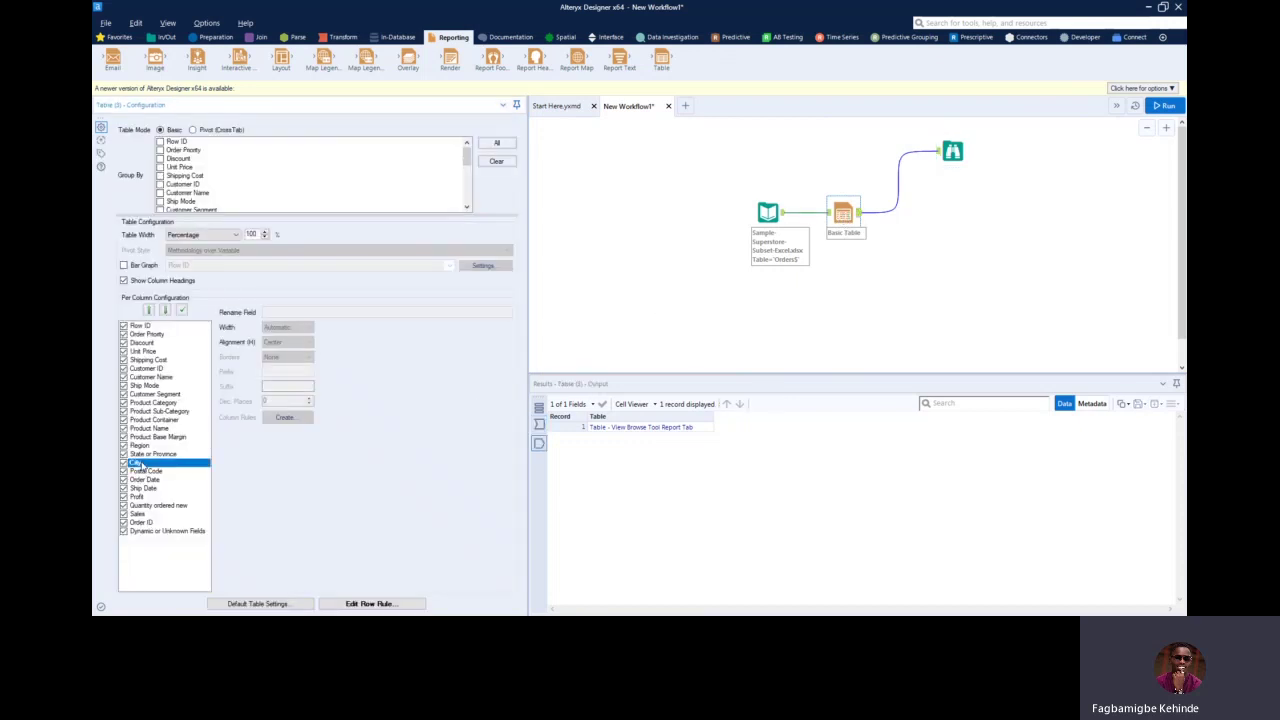
left_click(368, 604)
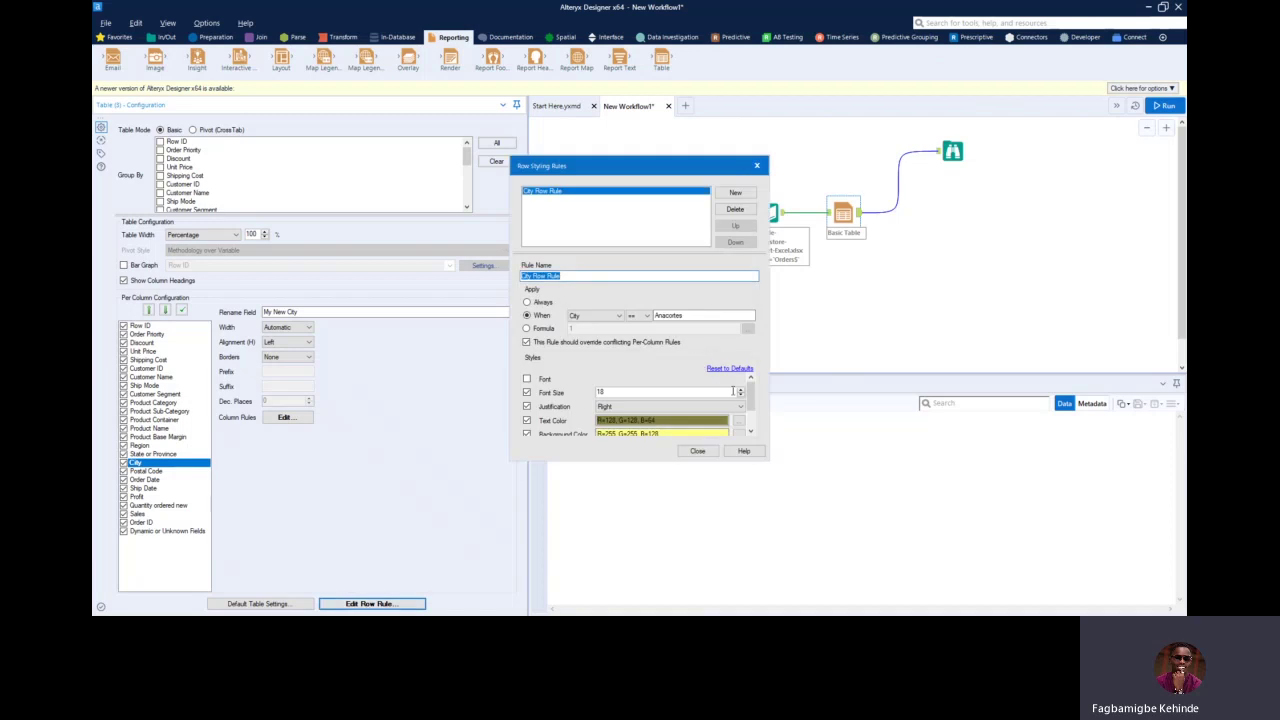
left_click(741, 398)
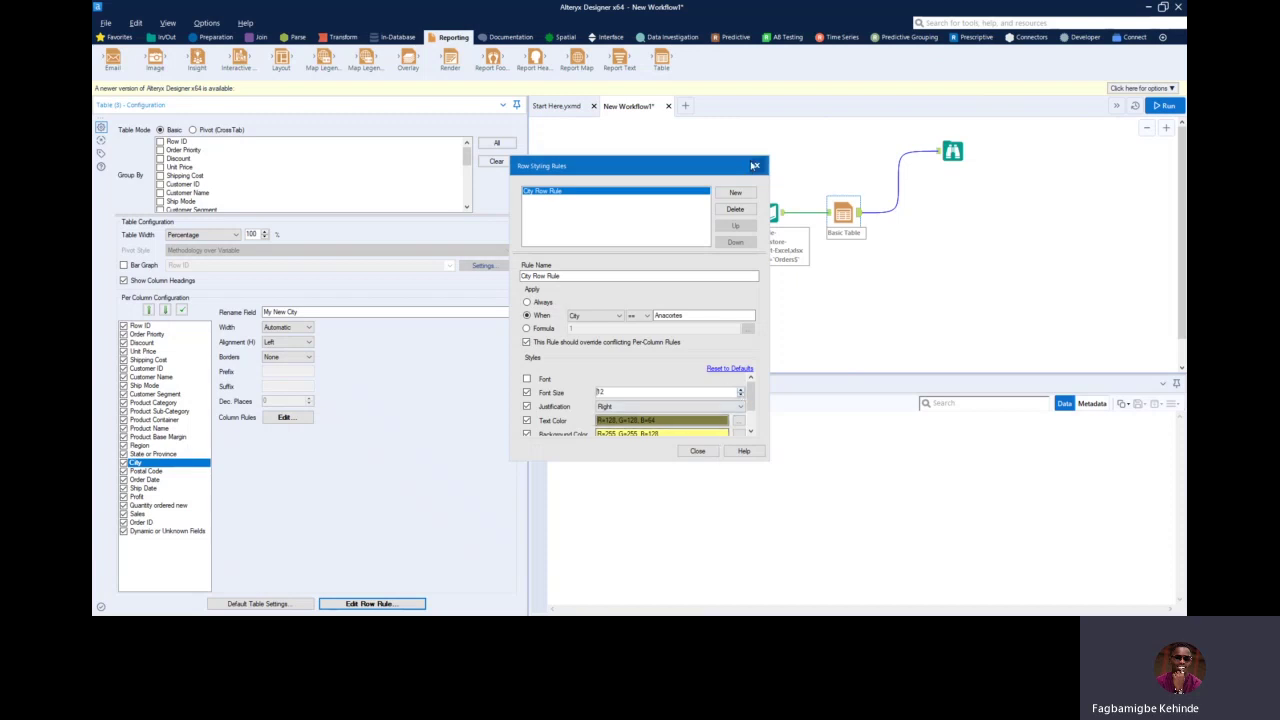
left_click(757, 165)
Rerun the workflow and check the Browse report with the reduced font size in the highlighted rows.
left_click(1163, 105)
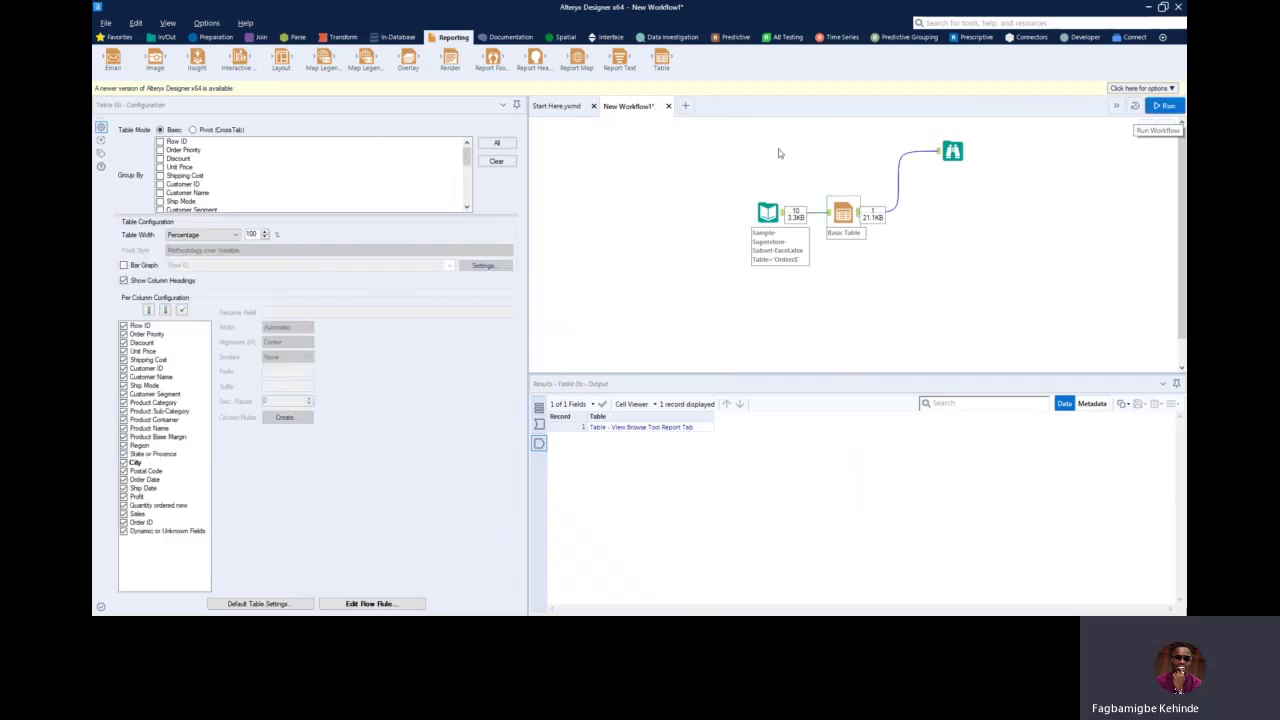
left_click(950, 152)
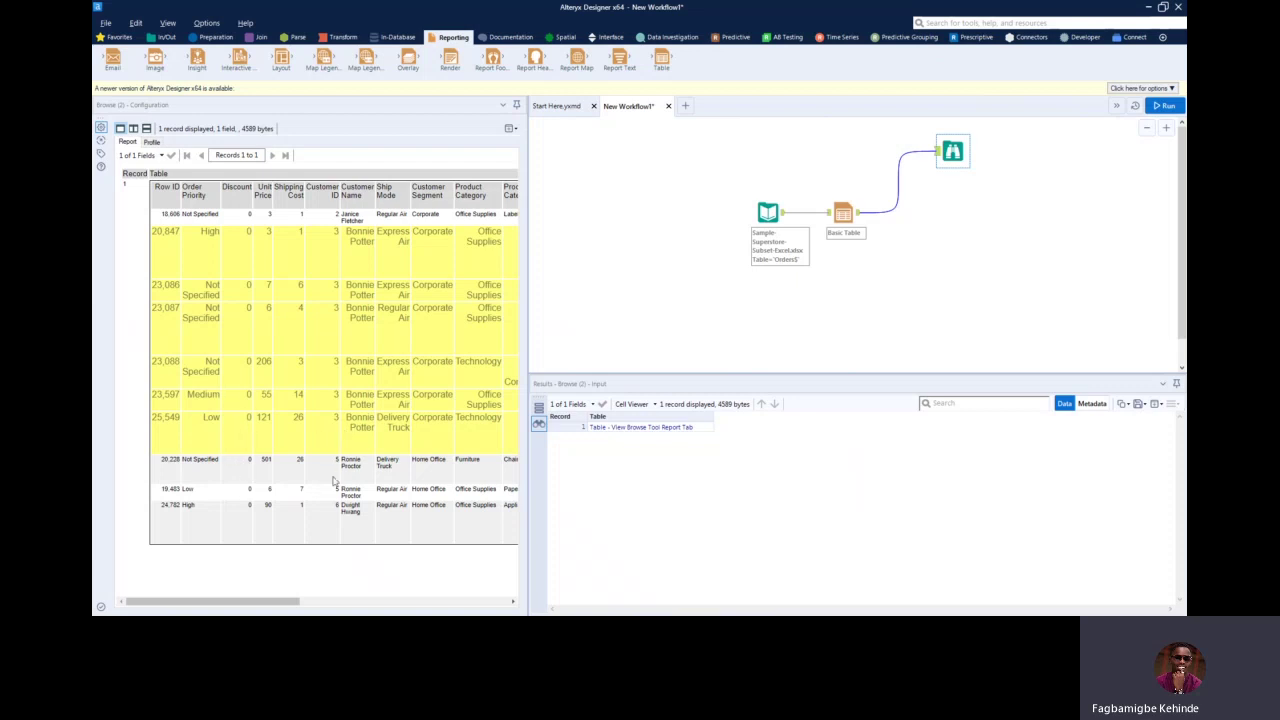
left_click_drag(268, 600, 183, 505)
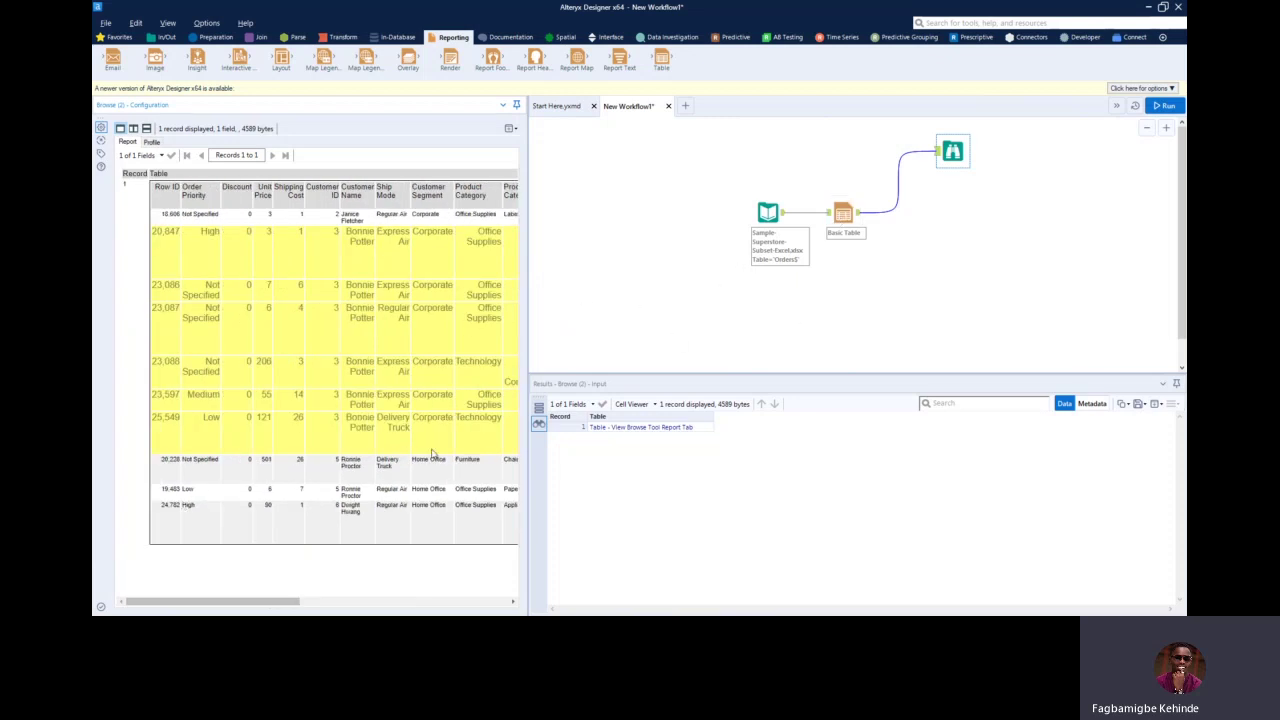
mouse_move(286, 600)
left_mouse_down()
mouse_move(440, 596)
mouse_move(275, 580)
left_mouse_up()
Add a Render tool connected to the Table tool's output and set its output mode to Choose a Specific Output File.
left_click_drag(450, 60, 932, 234)
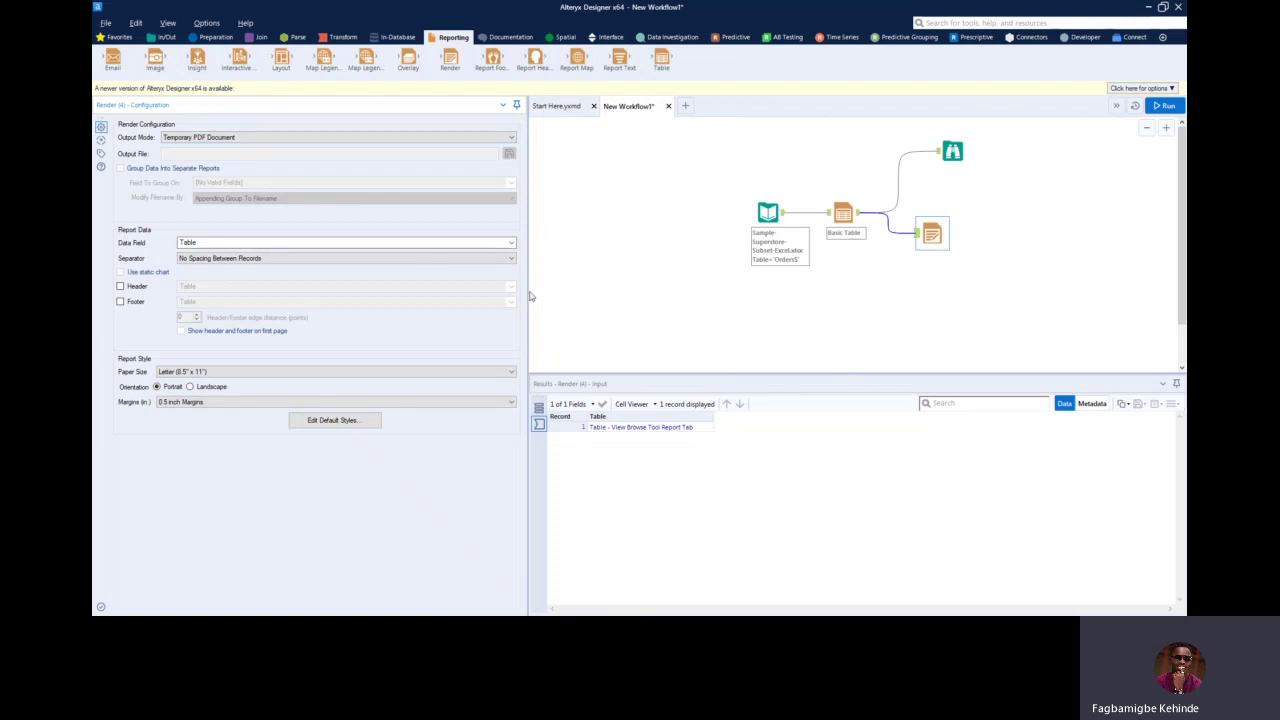
left_click(370, 140)
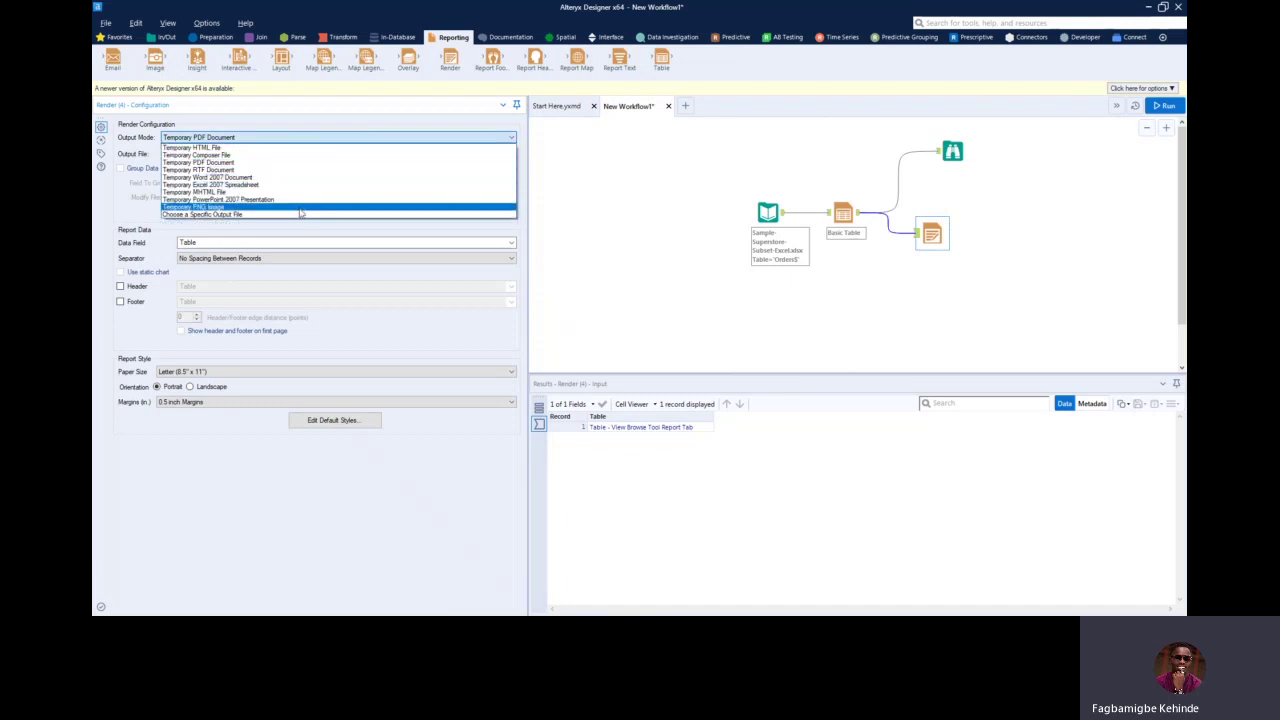
left_click(277, 216)
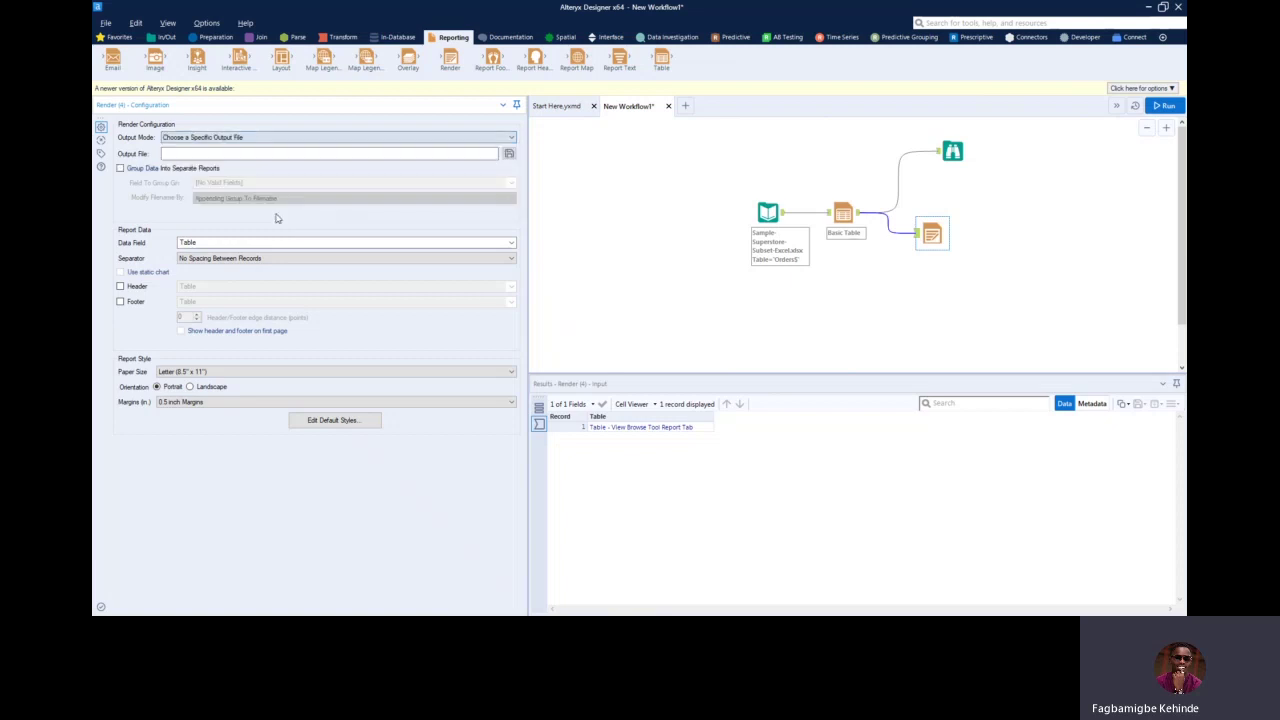
Set the Render tool's output file to Demo File on the Desktop, saved as an Excel 2007 Spreadsheet (*.xlsx).
left_click(509, 156)
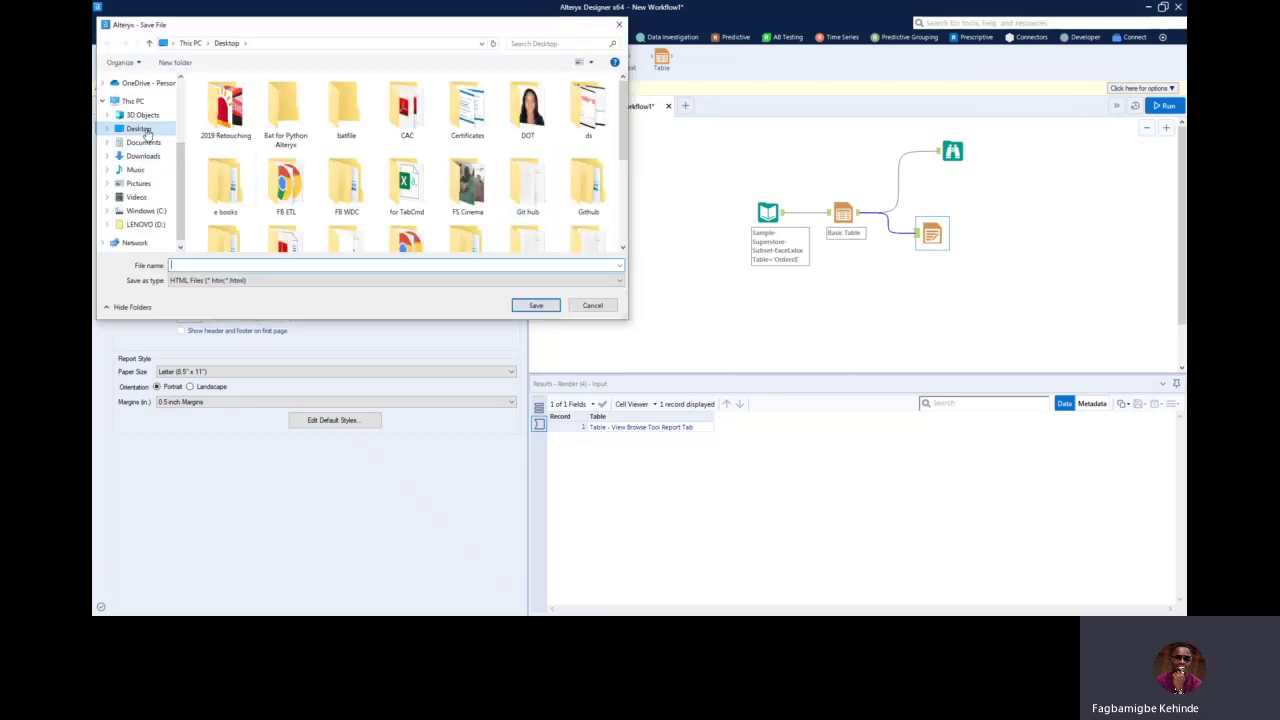
left_click(272, 266)
type("Demo")
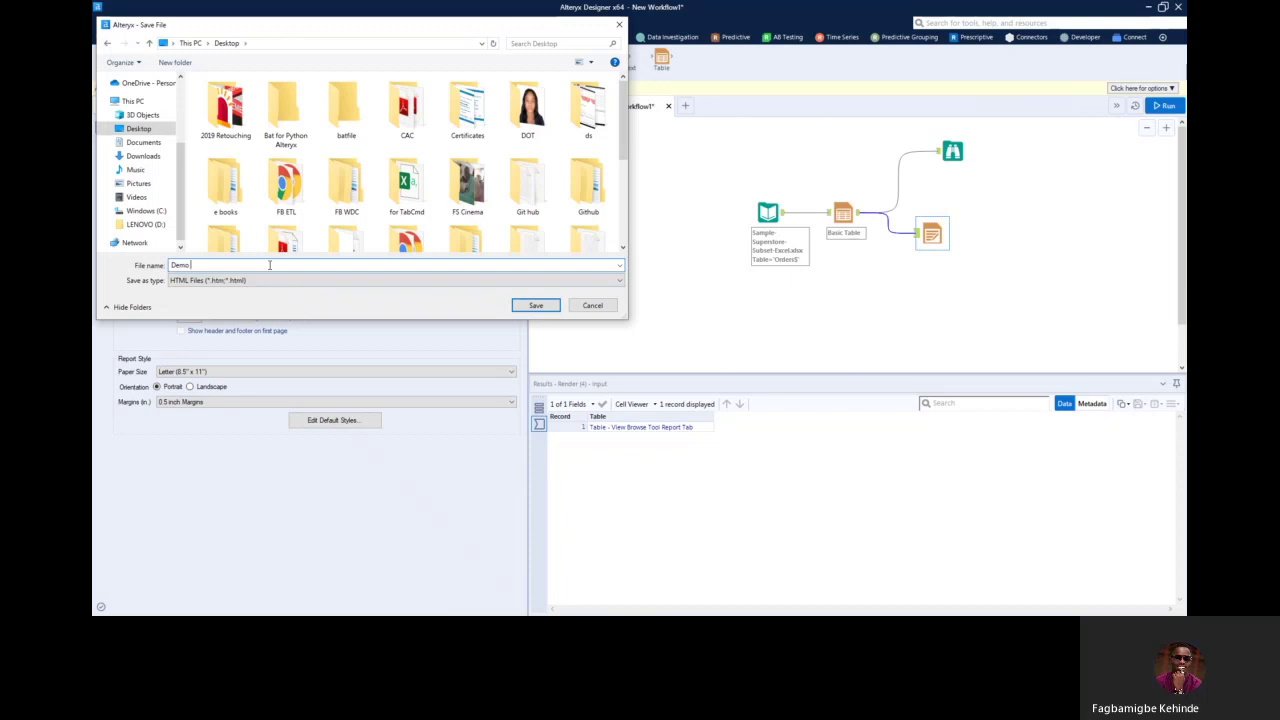
type(" File")
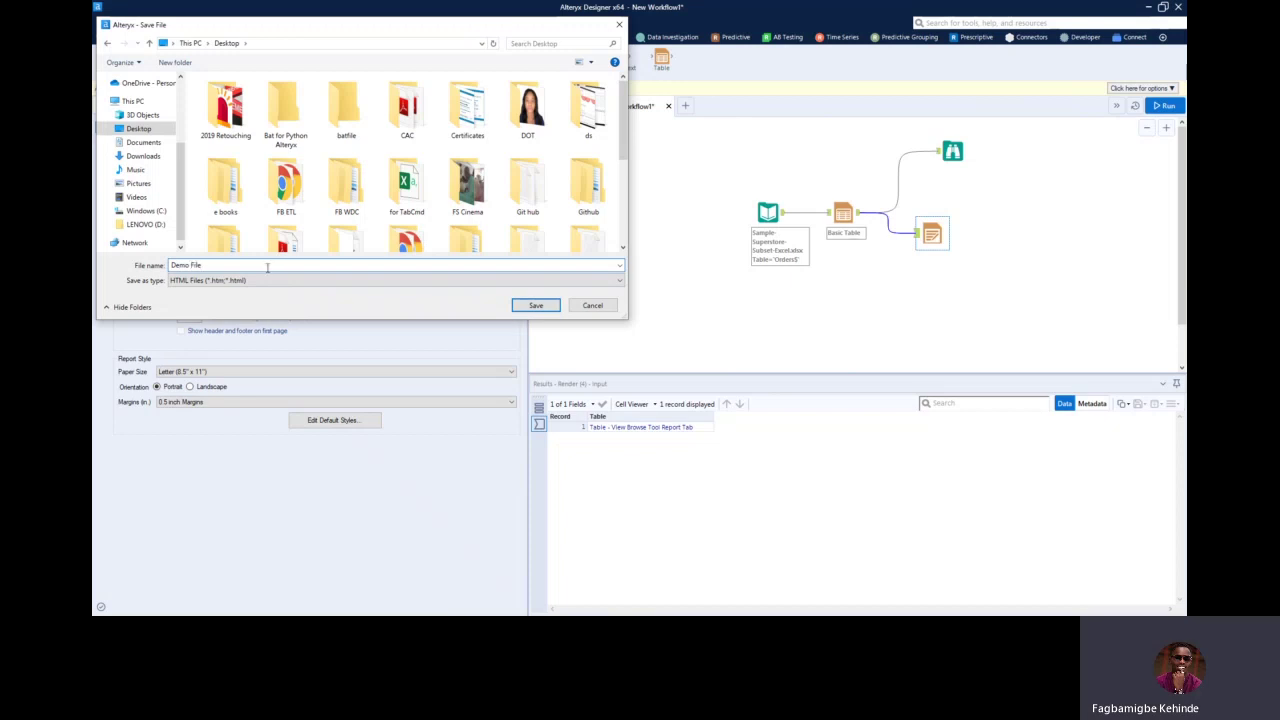
left_click(267, 281)
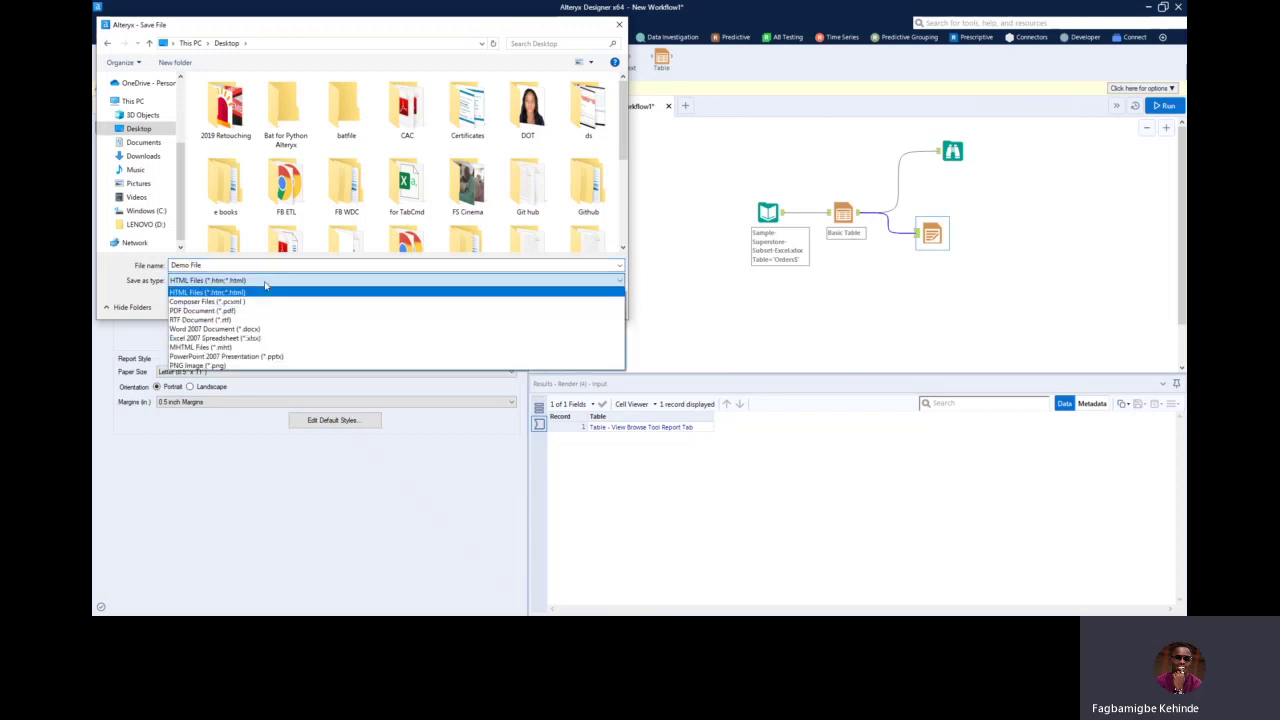
left_click(233, 340)
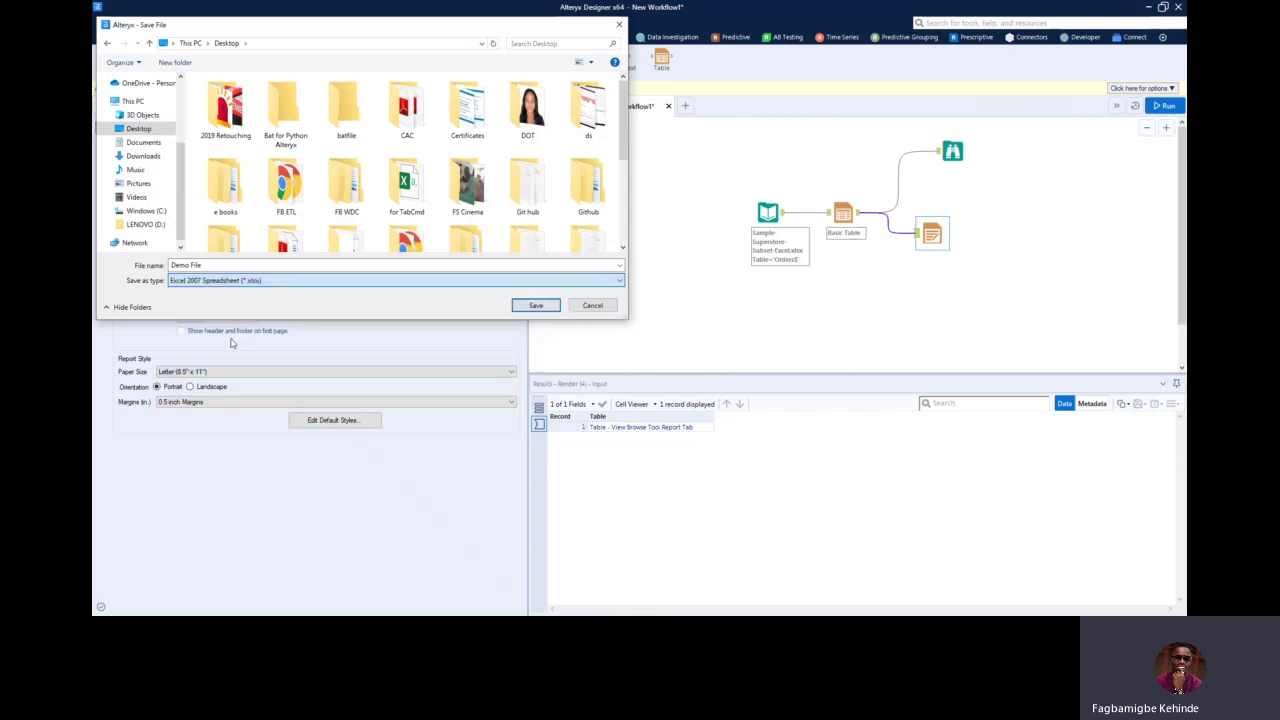
left_click(537, 306)
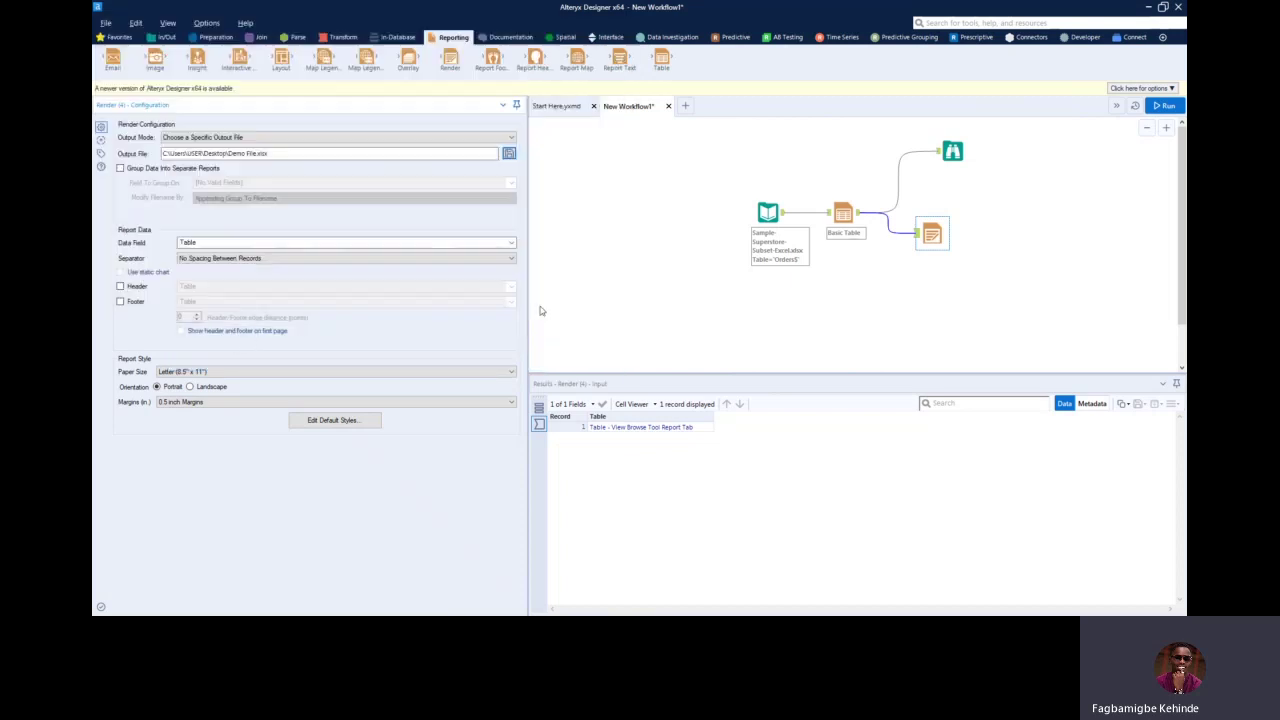
Run the workflow to generate the report file, and open Demo File from the desktop in Excel.
left_click(1166, 106)
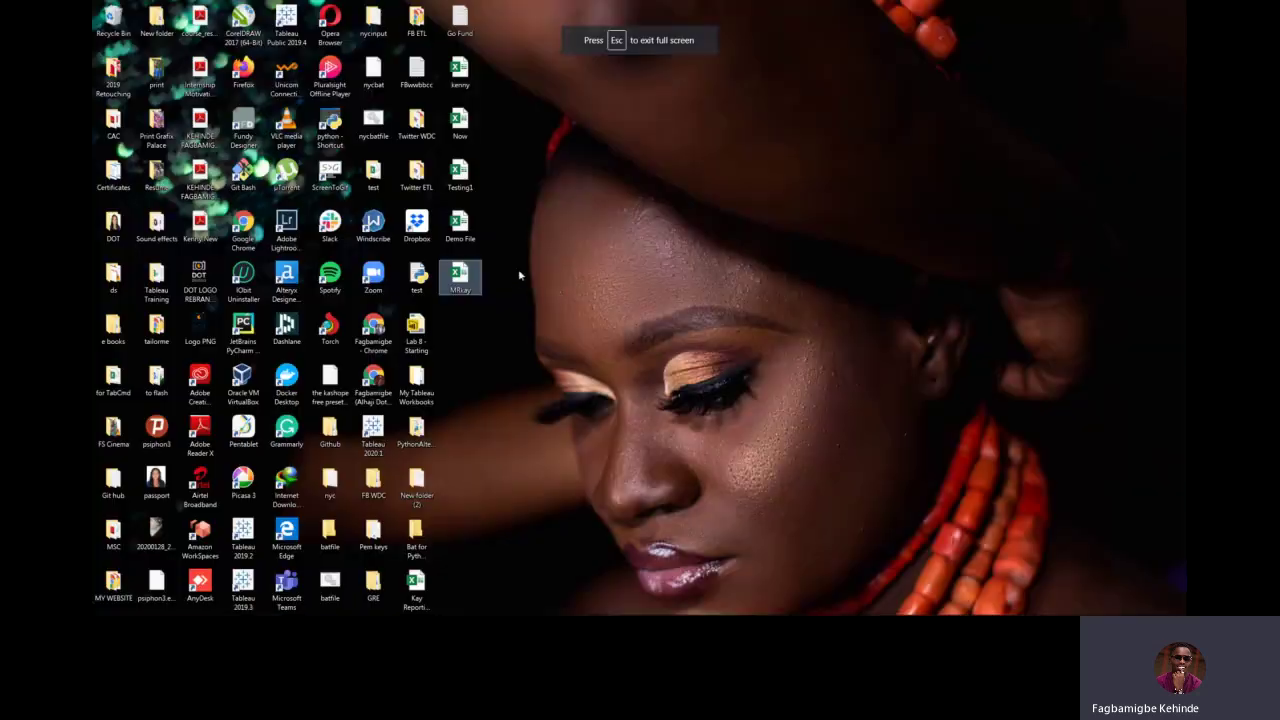
left_click(460, 226)
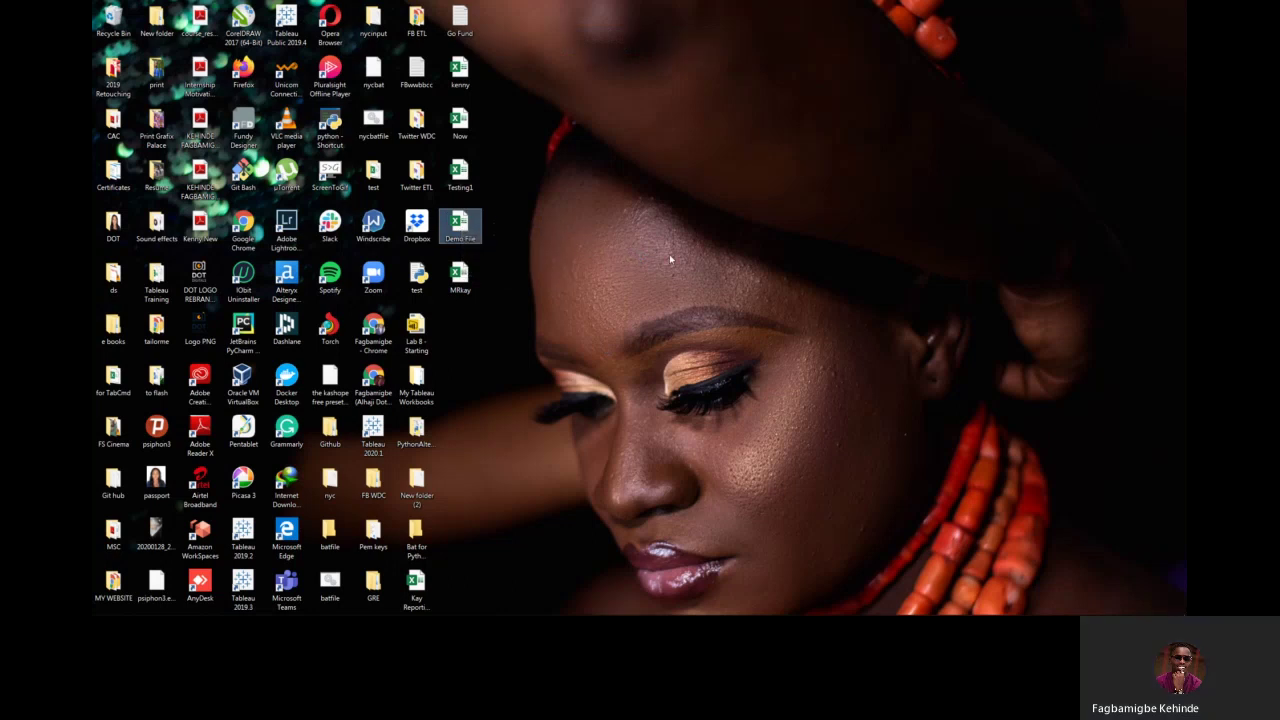
double_click(480, 228)
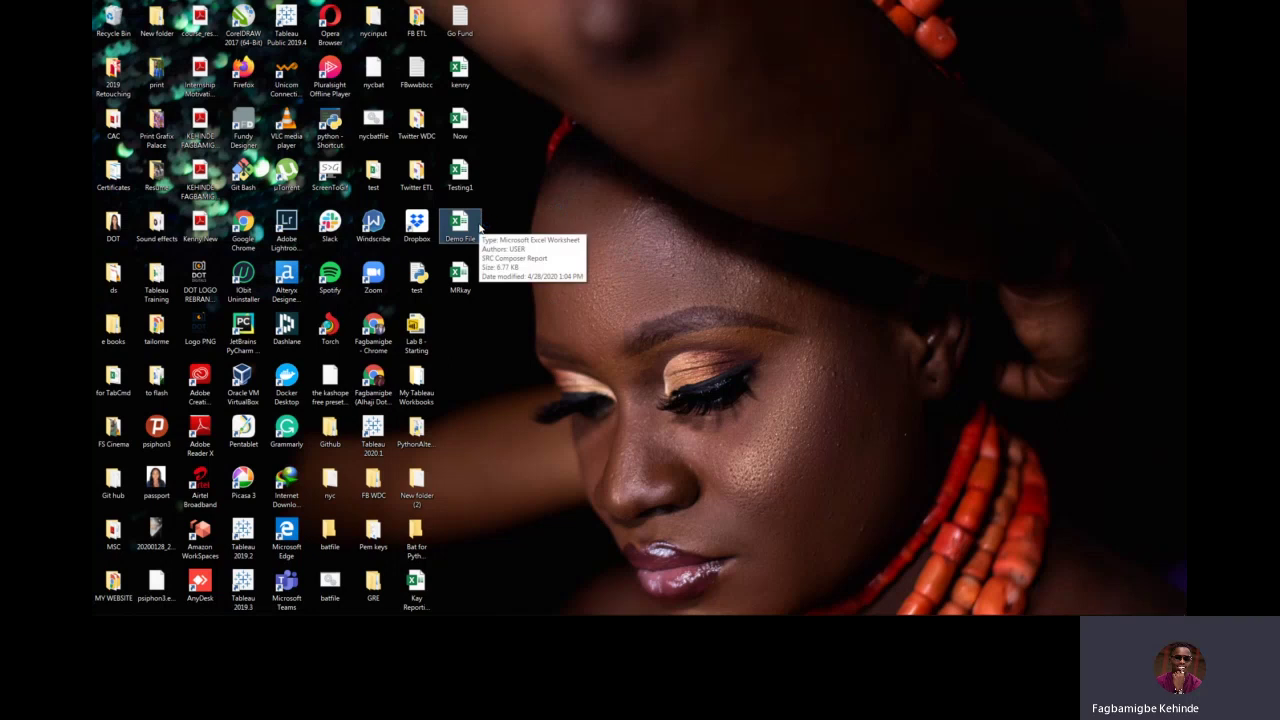
key("alt+Tab")
key("alt+Tab")
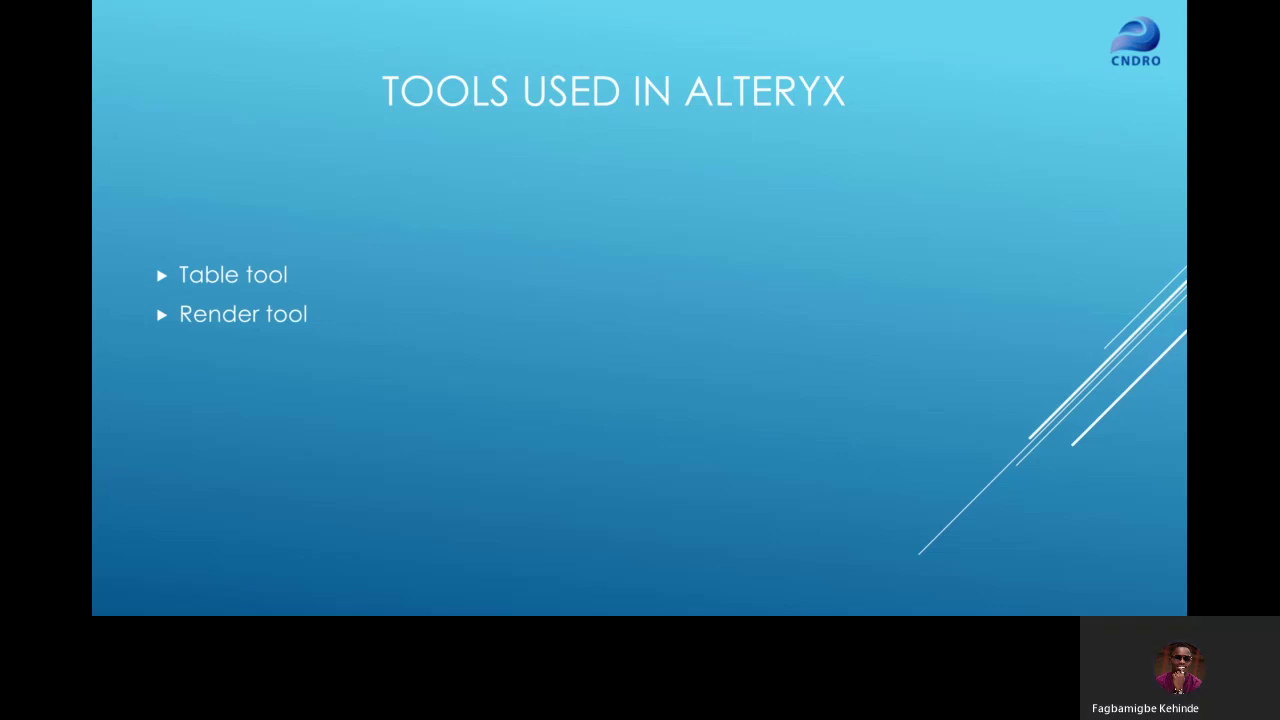
key("alt+Tab")
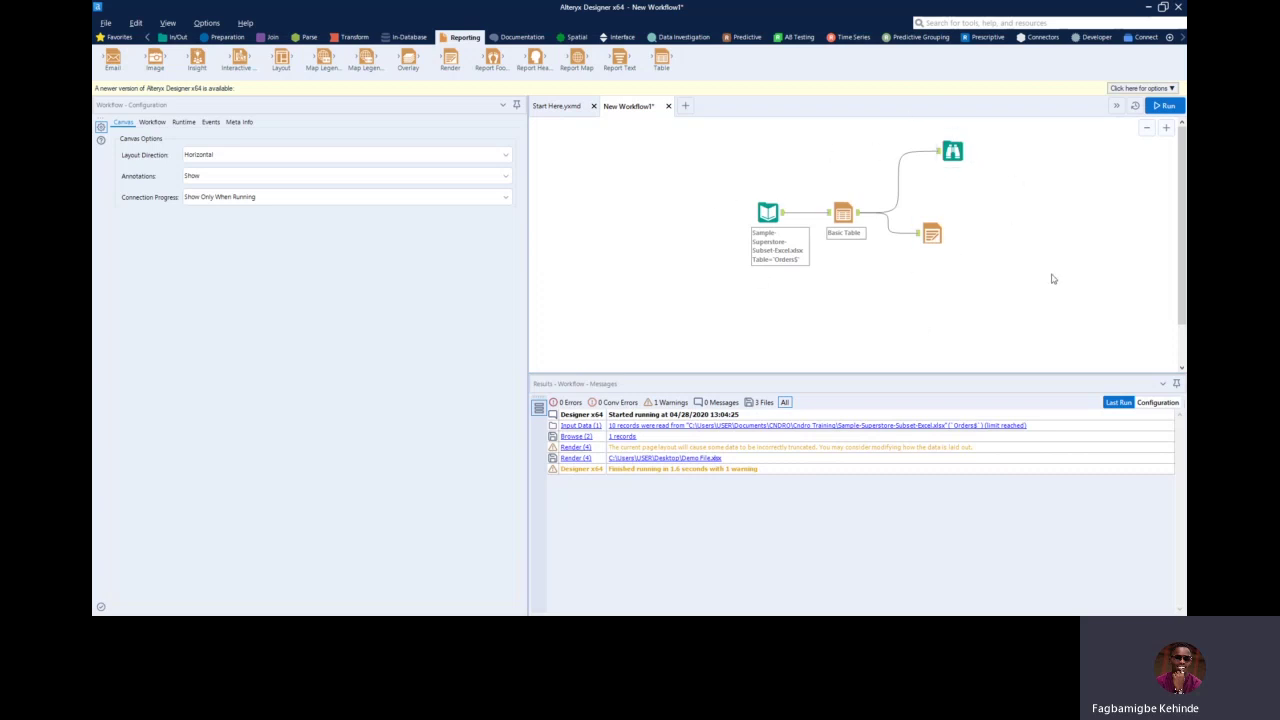
key("alt+Tab")
left_click(910, 368)
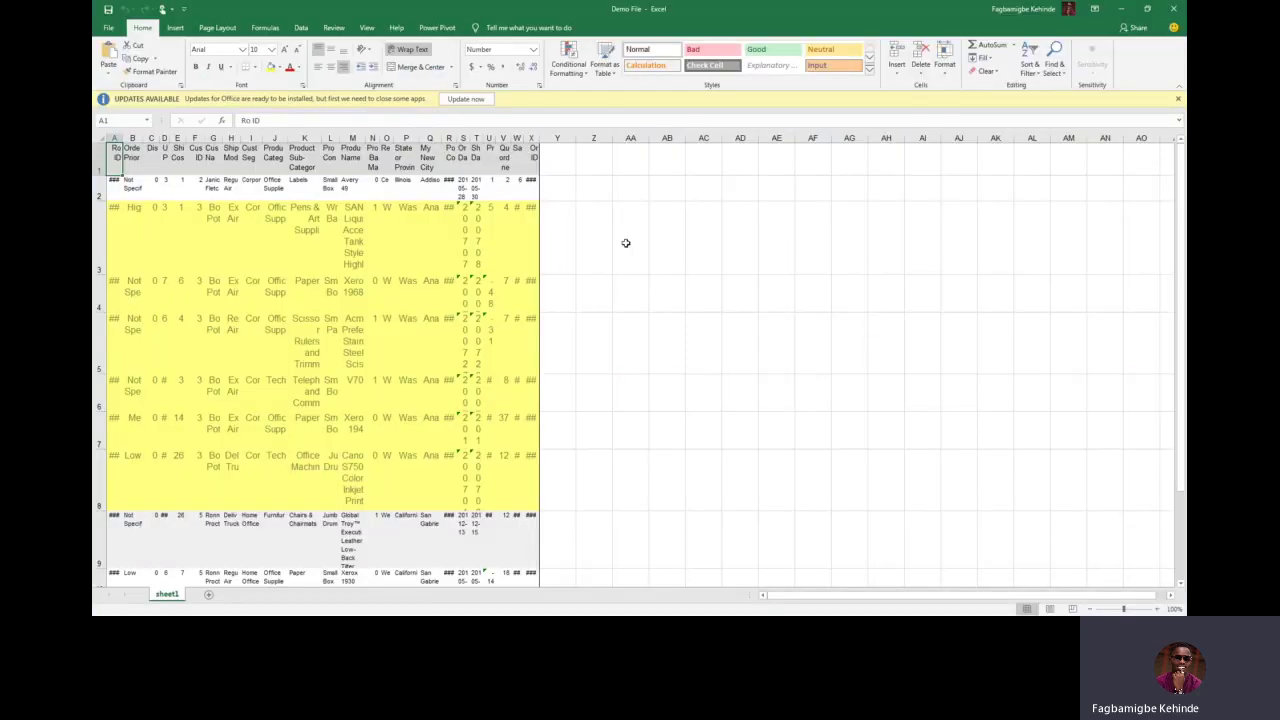
Widen column X with the order IDs in the Demo File worksheet, and switch back to the presentation.
left_click_drag(608, 136, 658, 136)
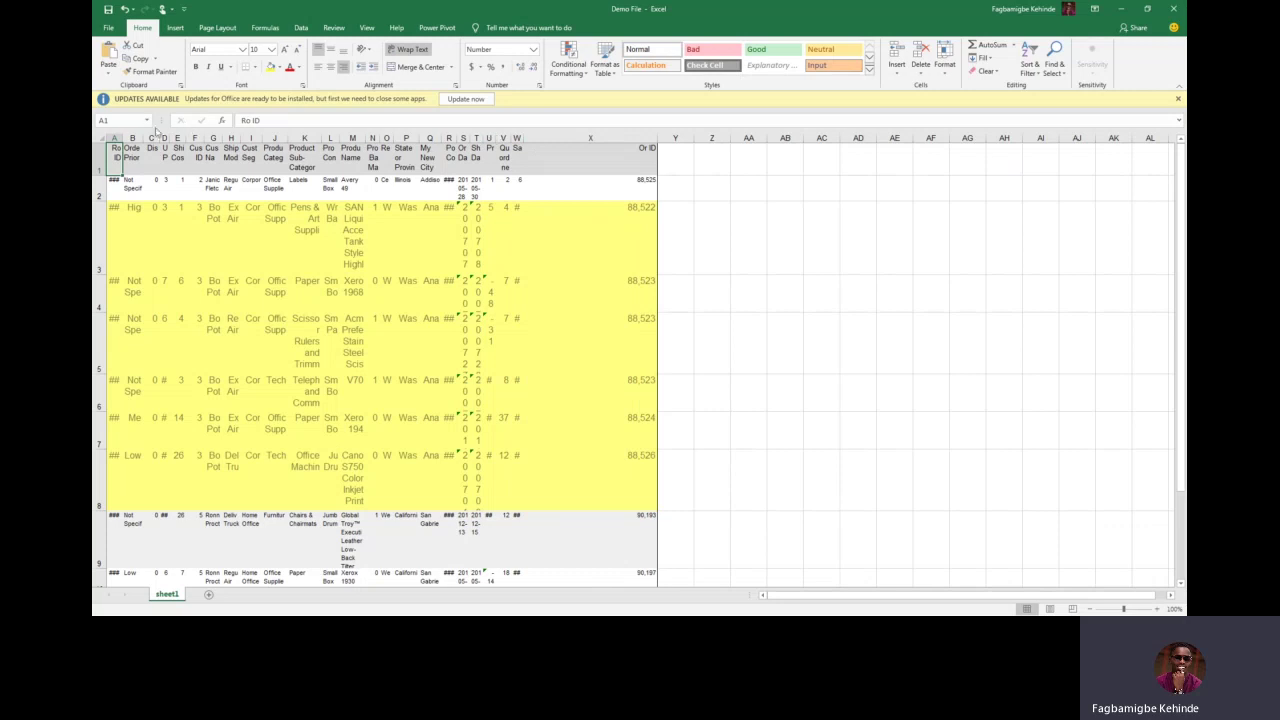
left_click(101, 140)
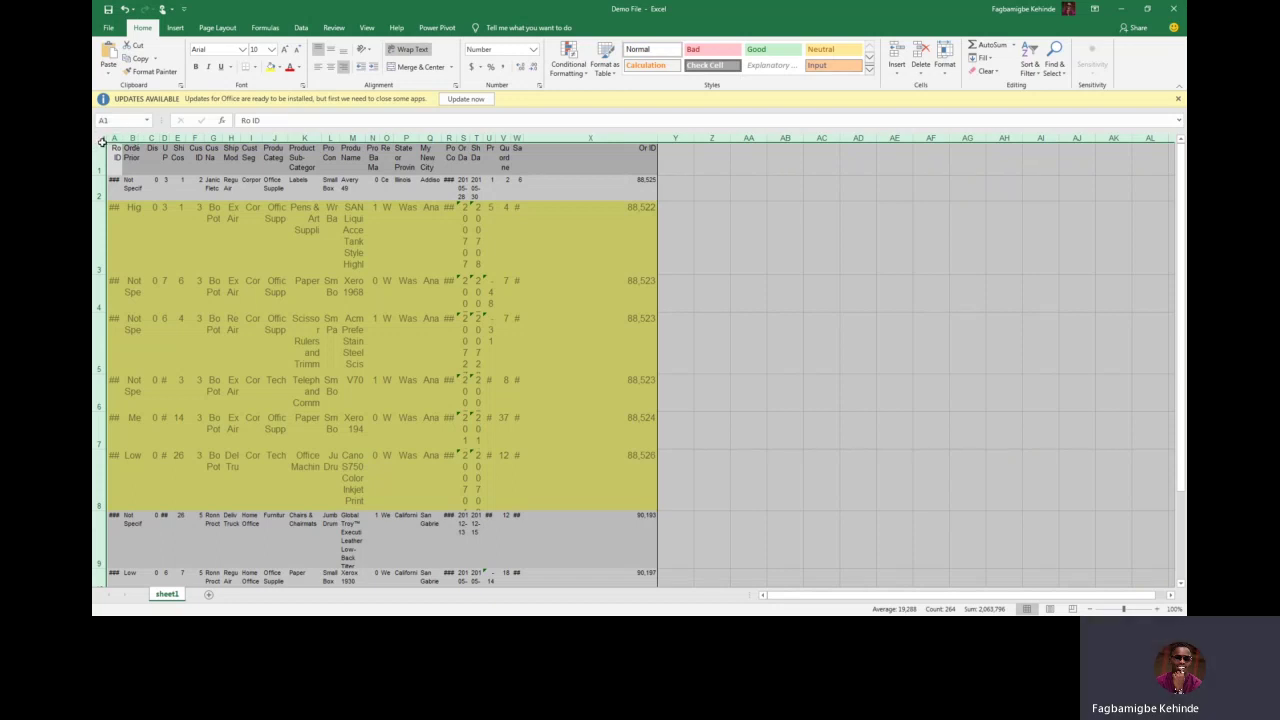
key("alt+Tab")
key("alt+Tab")
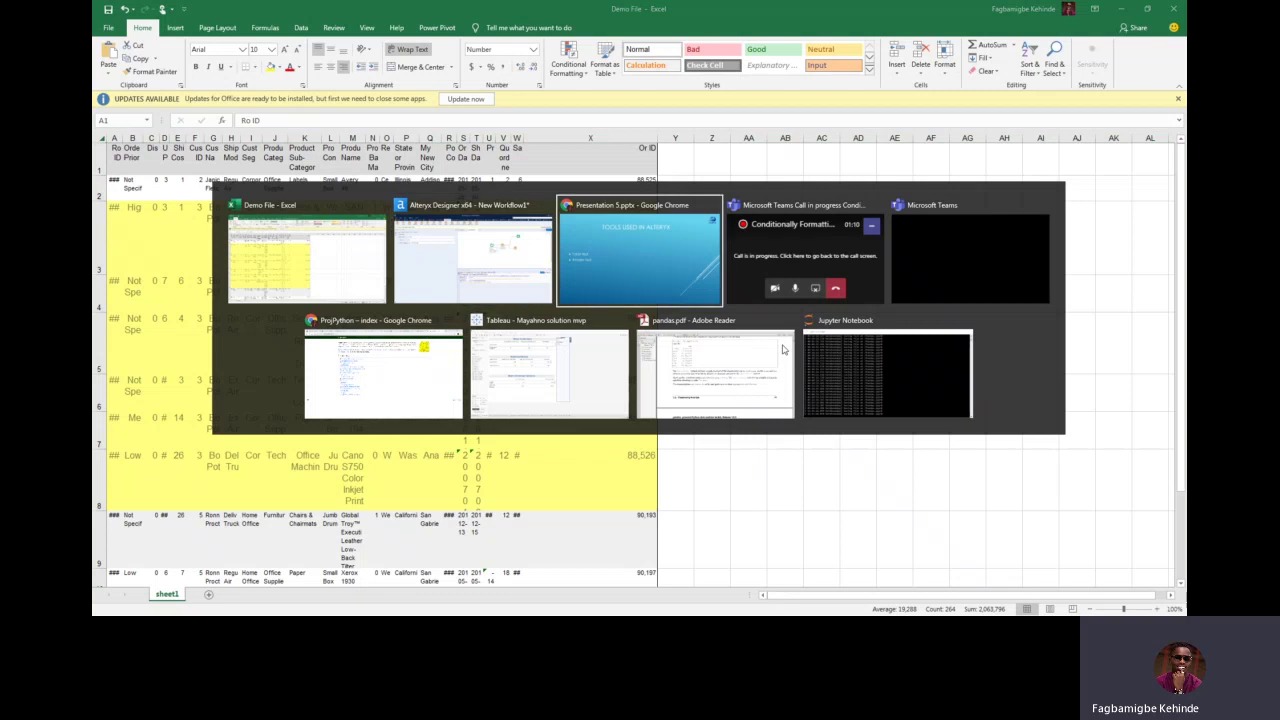